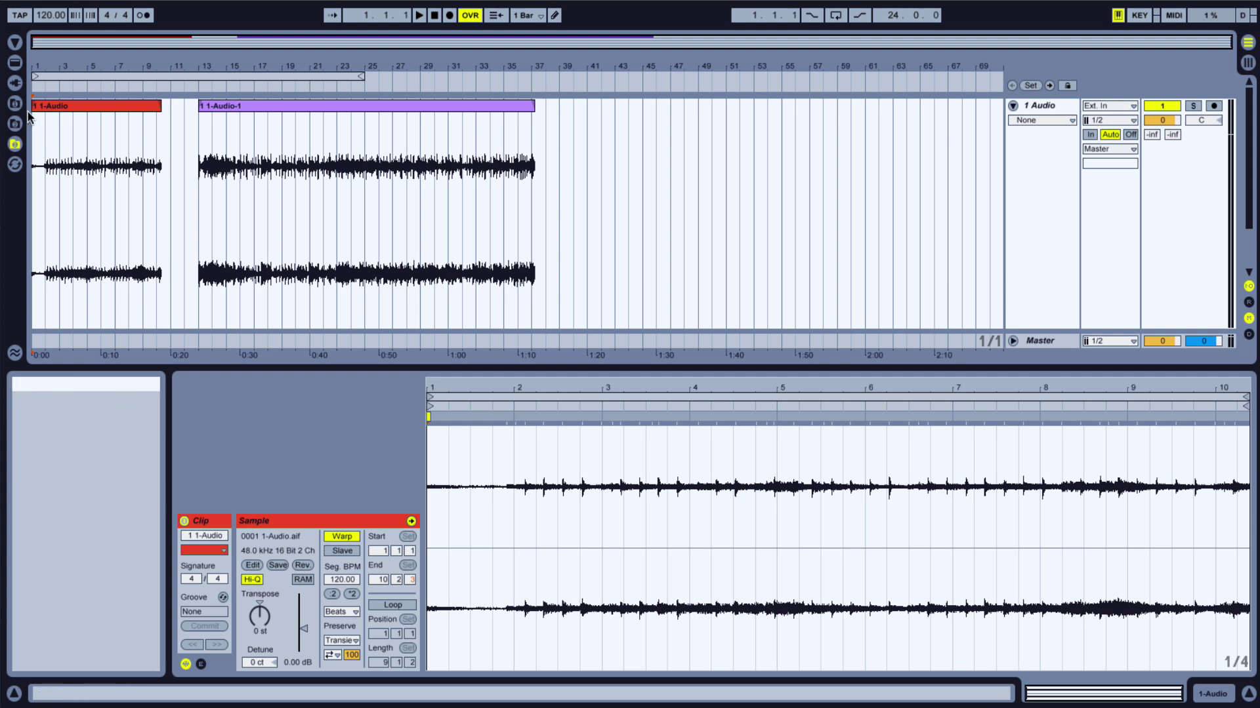
# Step: Select both audio clips and raise their clip gain to 5.69 dB
pyautogui.click(53, 105)
pyautogui.click(434, 15)
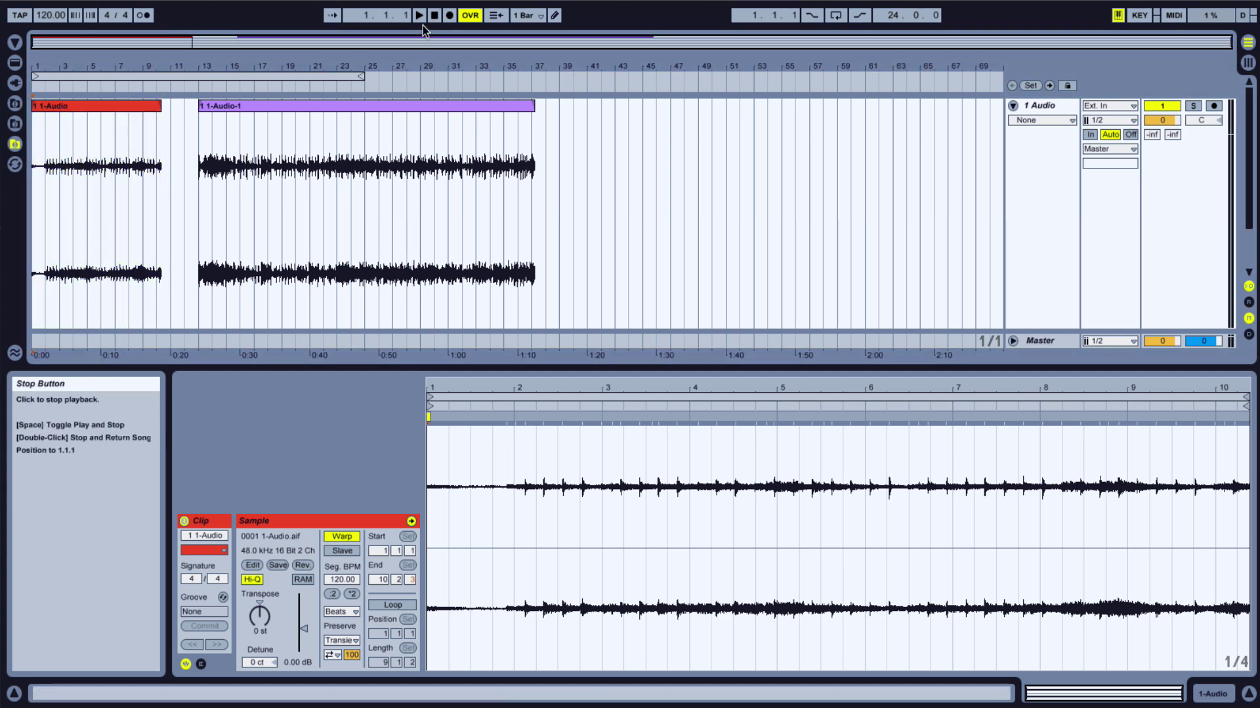
pyautogui.click(65, 103)
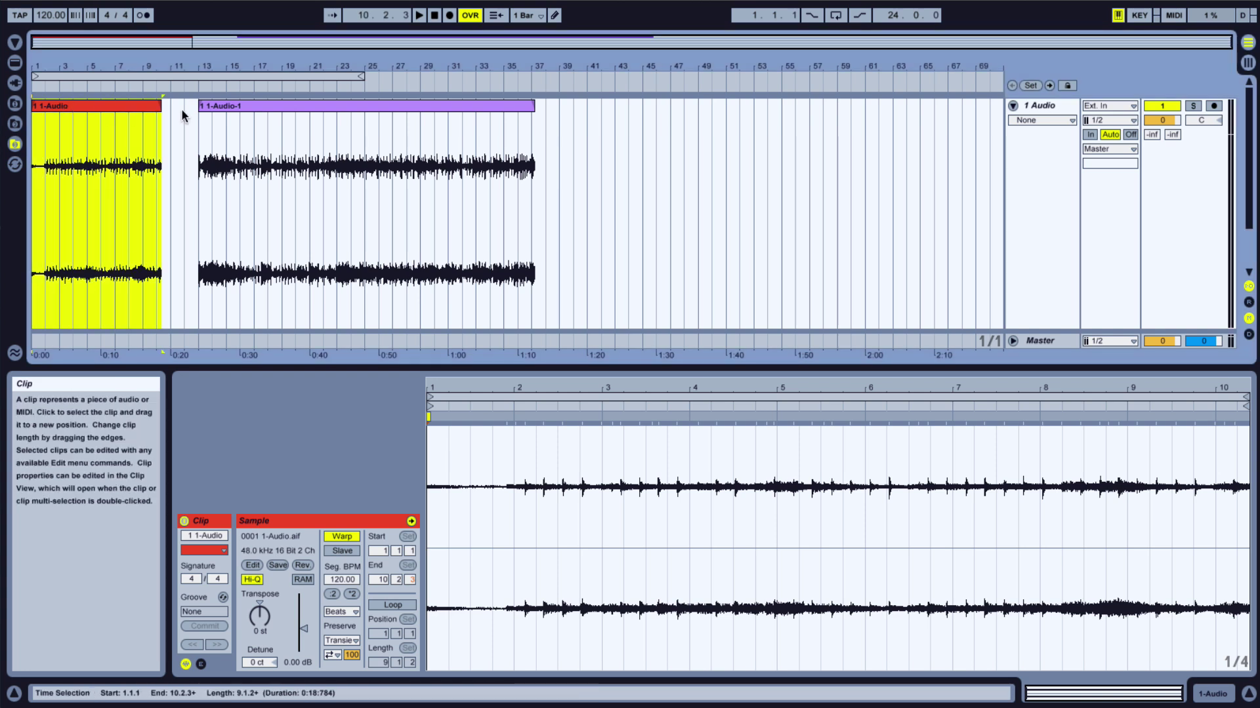
pyautogui.keyDown('shift'); pyautogui.click(260, 107); pyautogui.keyUp('shift')
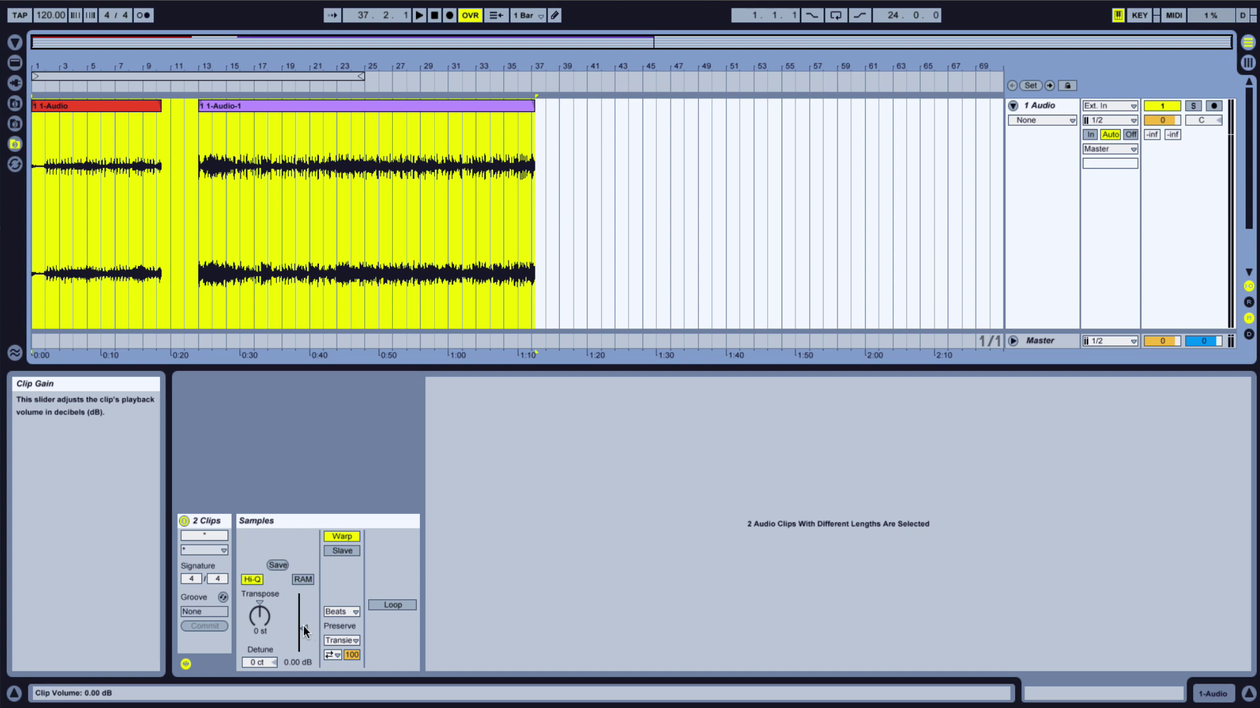
pyautogui.moveTo(303, 626); pyautogui.dragTo(303, 618)
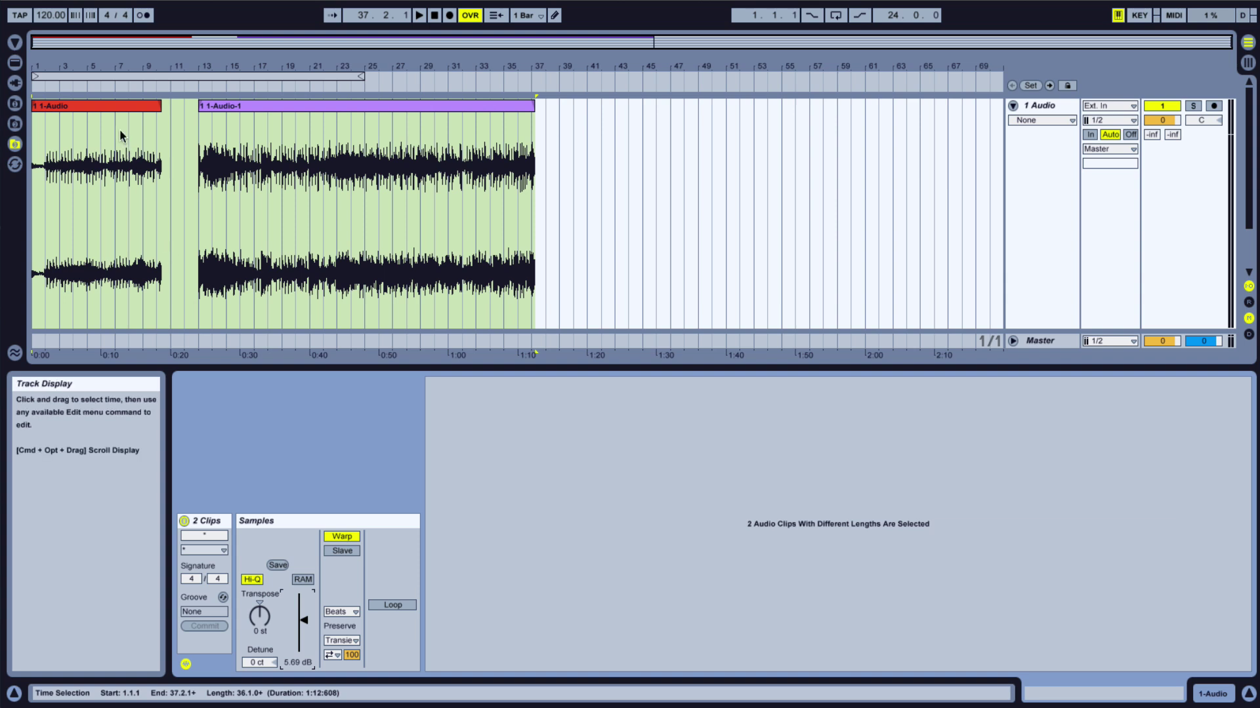
# Step: Raise the red clip's gain on its own to 8.06 dB
pyautogui.click(111, 112)
pyautogui.moveTo(303, 620); pyautogui.dragTo(303, 616)
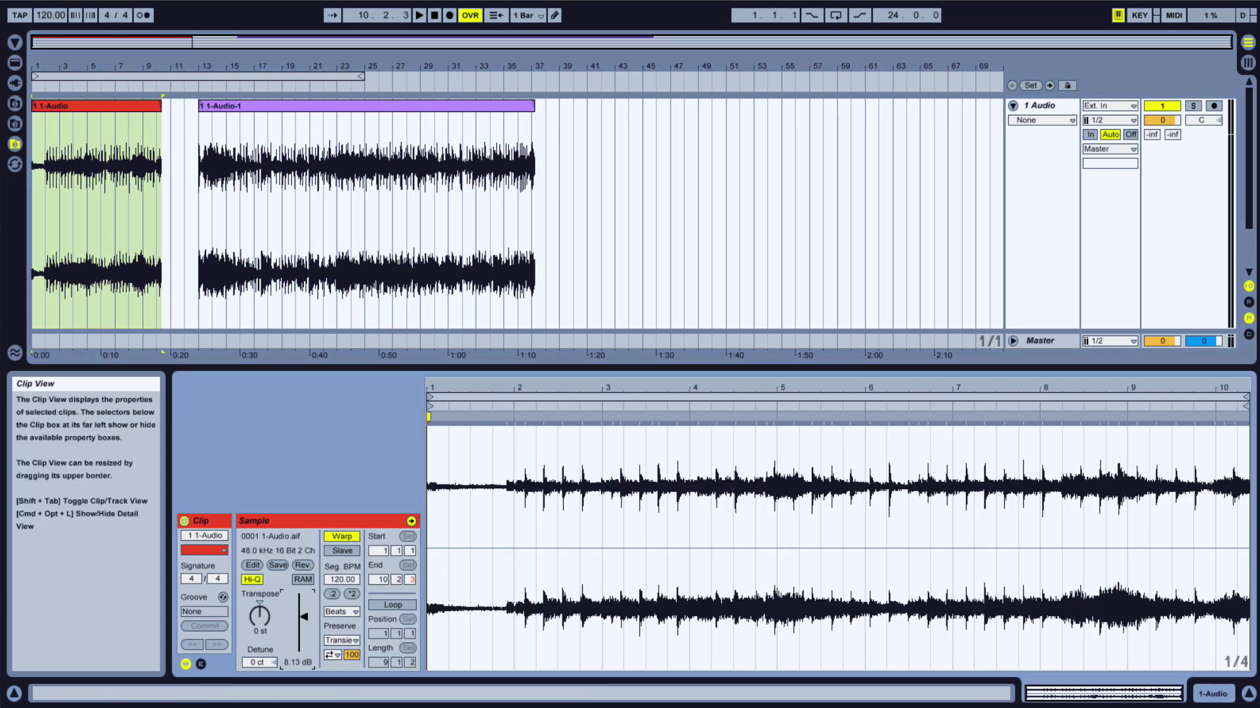
pyautogui.click(187, 160)
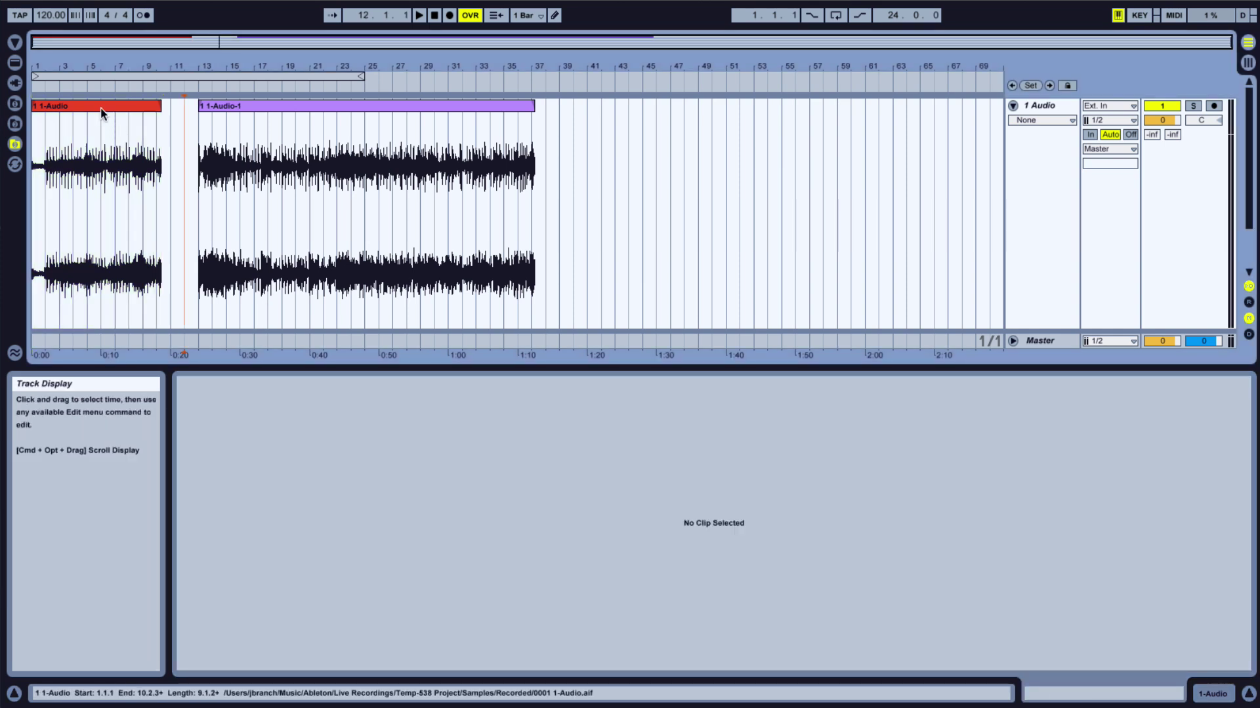
# Step: Play the red clip from its start and add a warp marker at the transient near 2.2.2
pyautogui.click(104, 106)
pyautogui.click(433, 16)
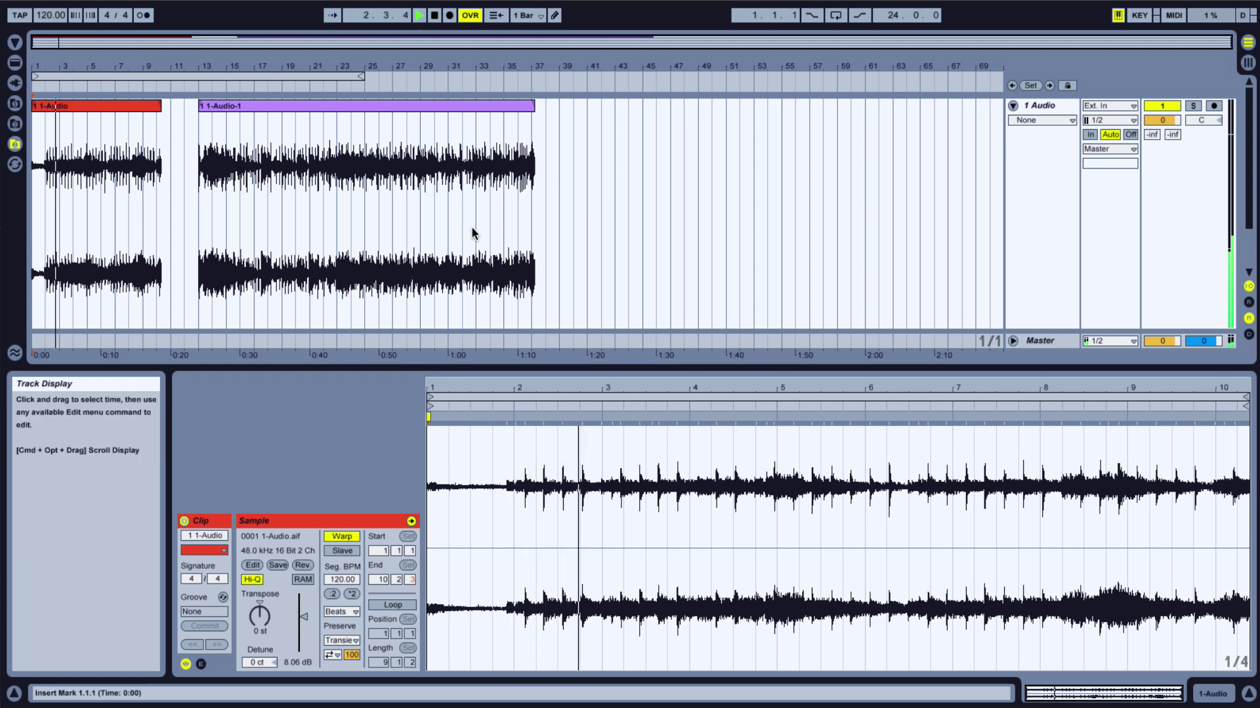
pyautogui.press('space')
pyautogui.doubleClick(543, 419)
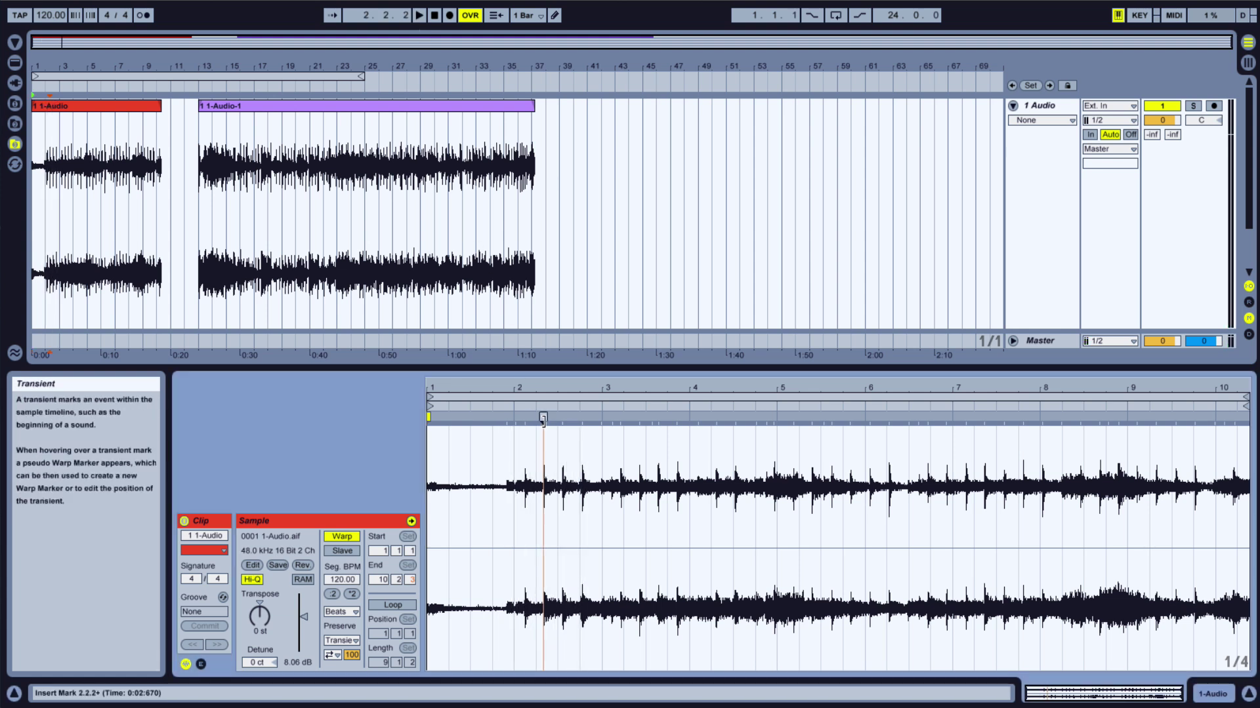
# Step: Audition the red clip up to the new warp marker and set 1.1.1 at that marker
pyautogui.press('space')
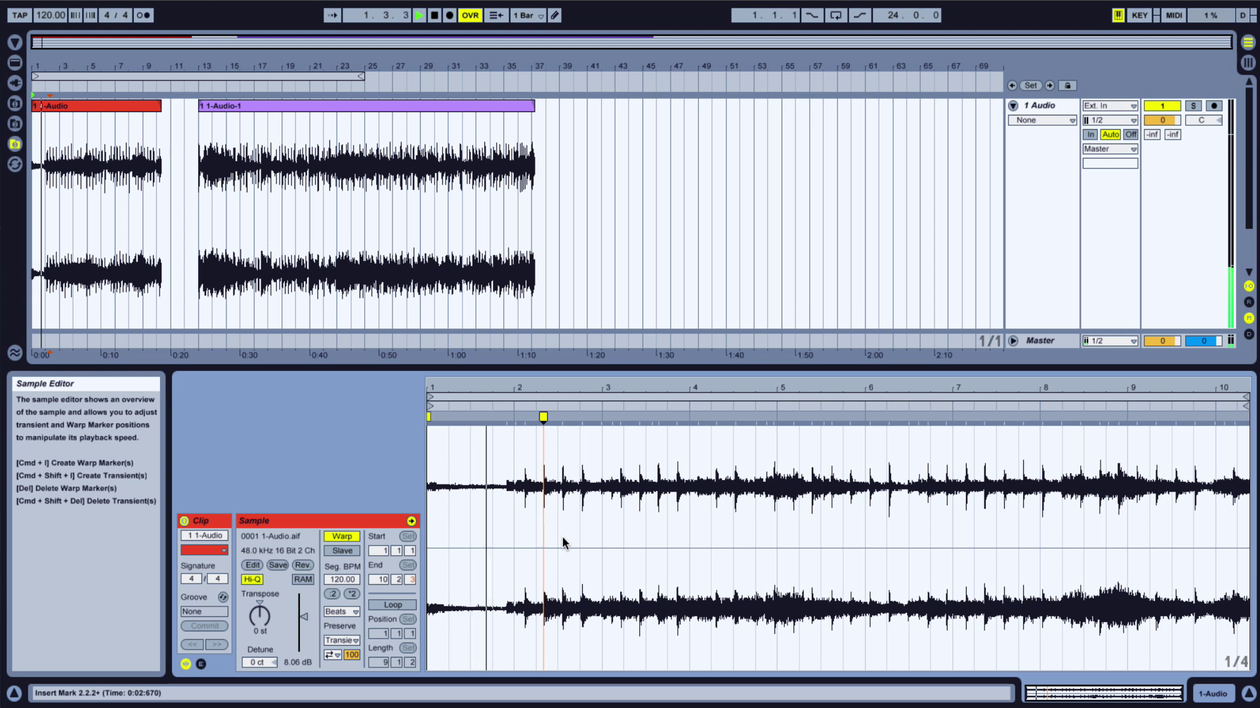
pyautogui.press('space')
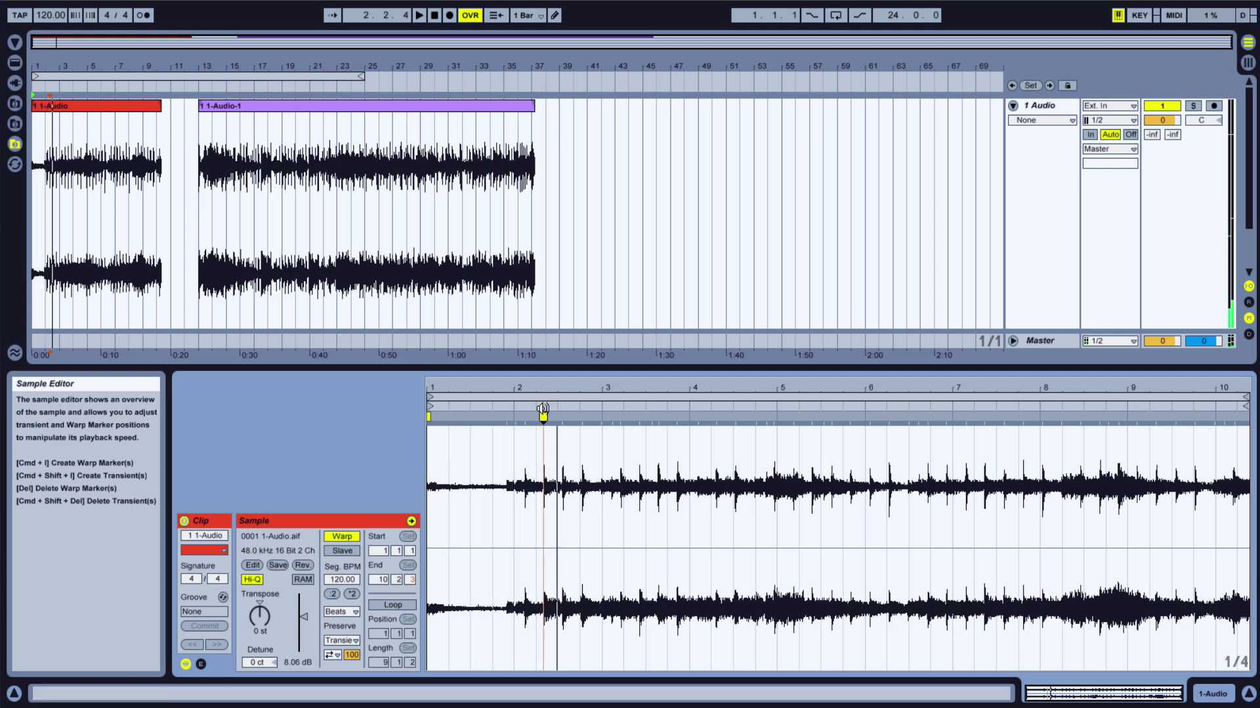
pyautogui.rightClick(543, 417)
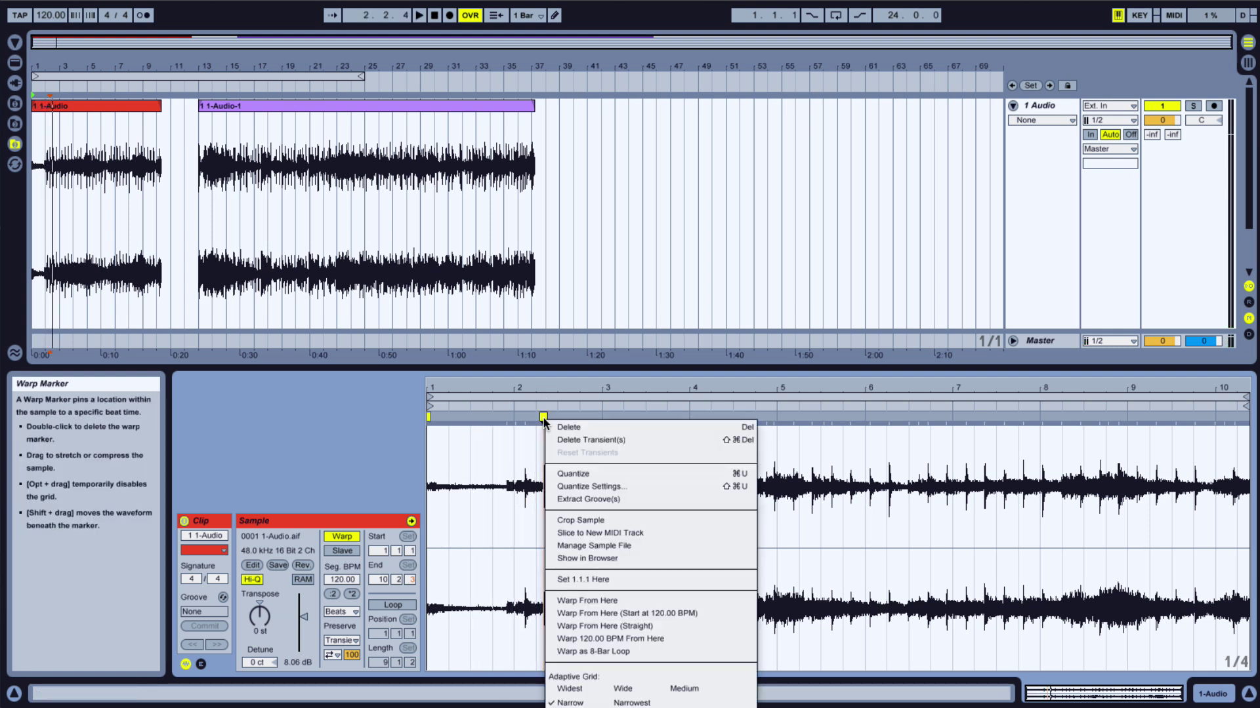
pyautogui.click(590, 579)
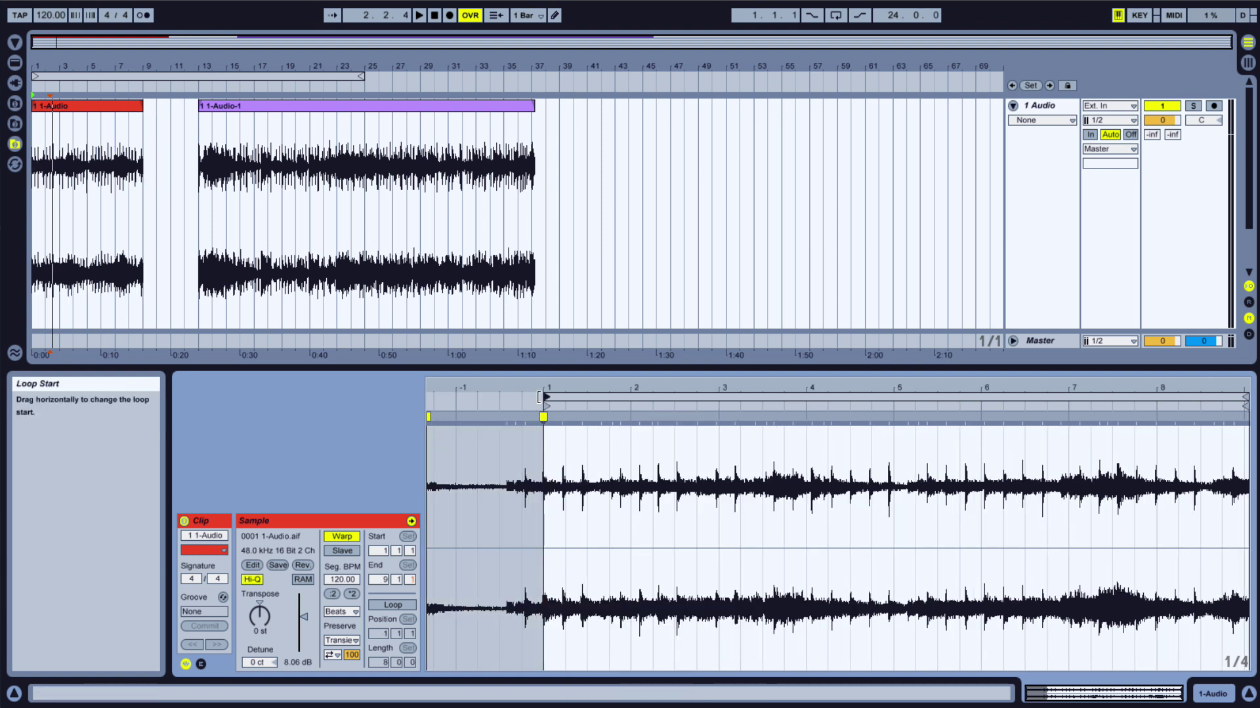
# Step: Play the red clip to find the phrase's end, add a warp marker near 7.4.4, and move it to 5.1.1
pyautogui.press('space')
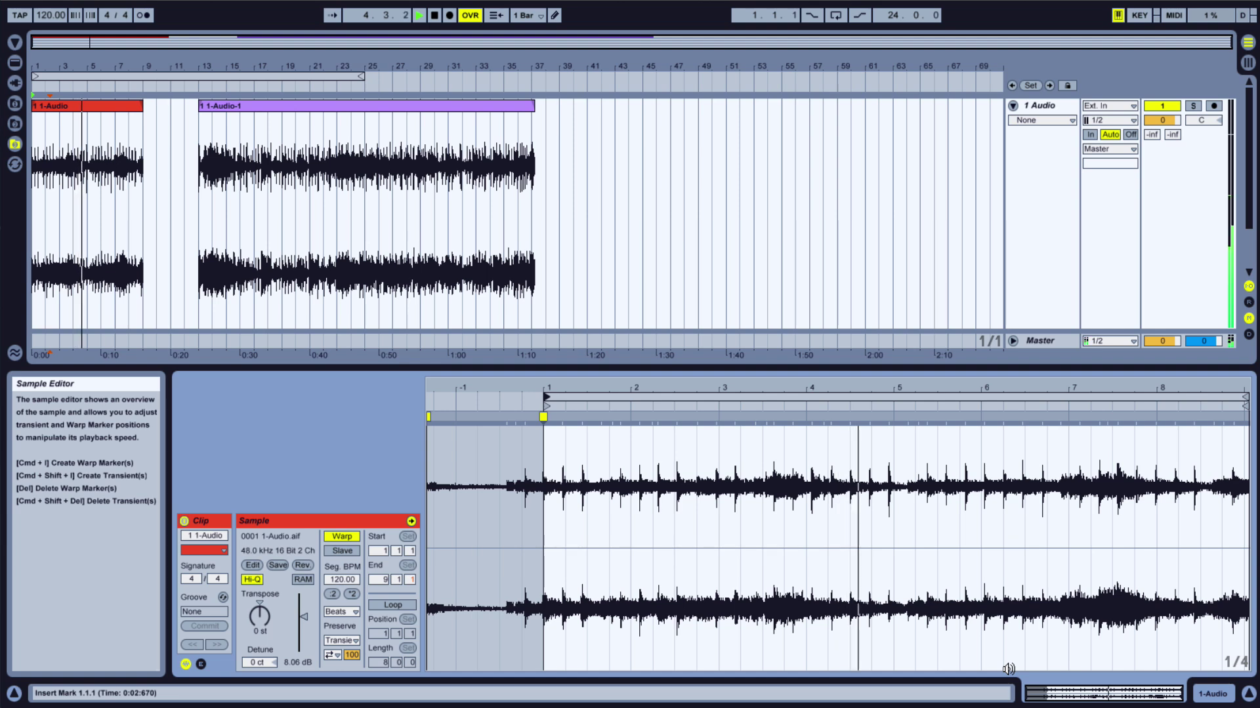
pyautogui.moveTo(1055, 687); pyautogui.dragTo(1116, 696)
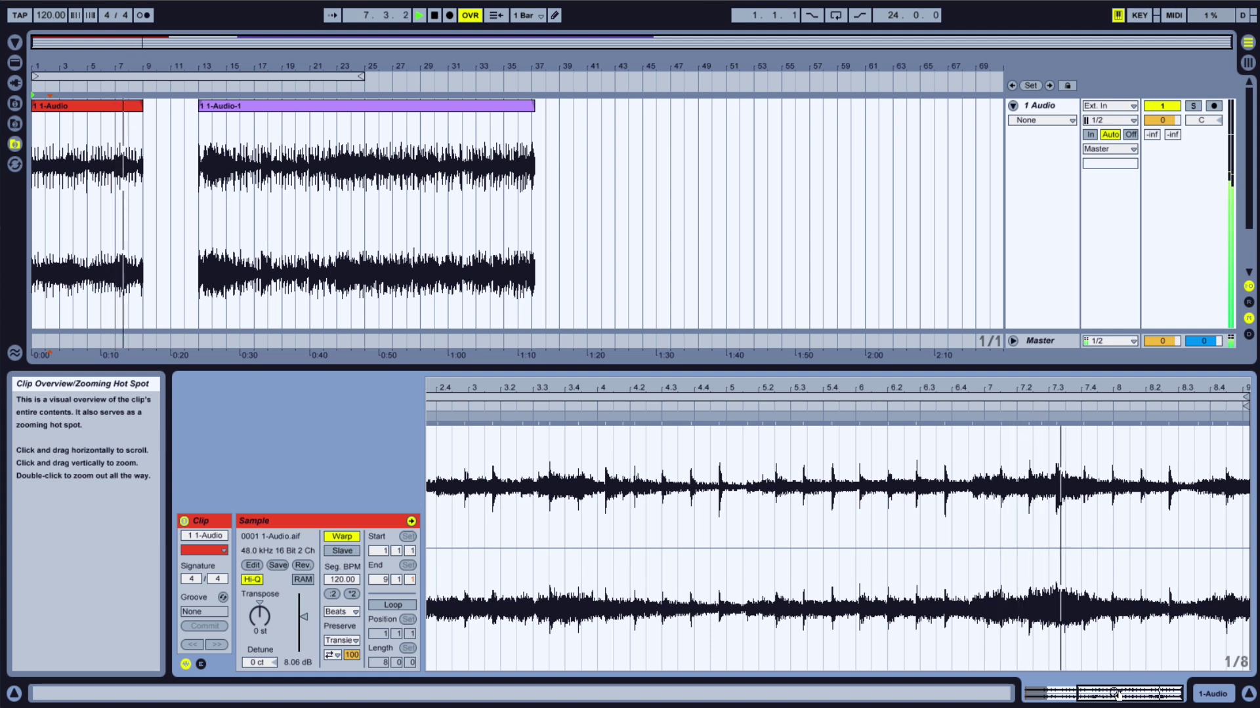
pyautogui.press('space')
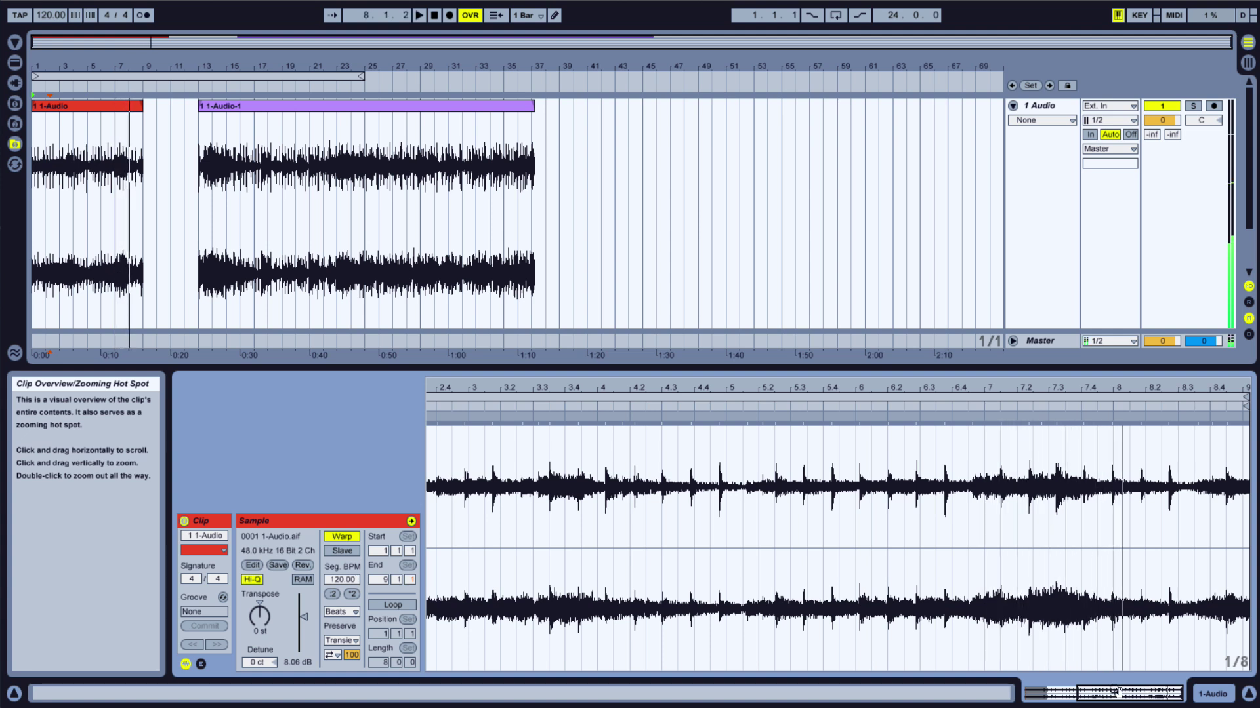
pyautogui.click(1111, 421)
pyautogui.doubleClick(1111, 418)
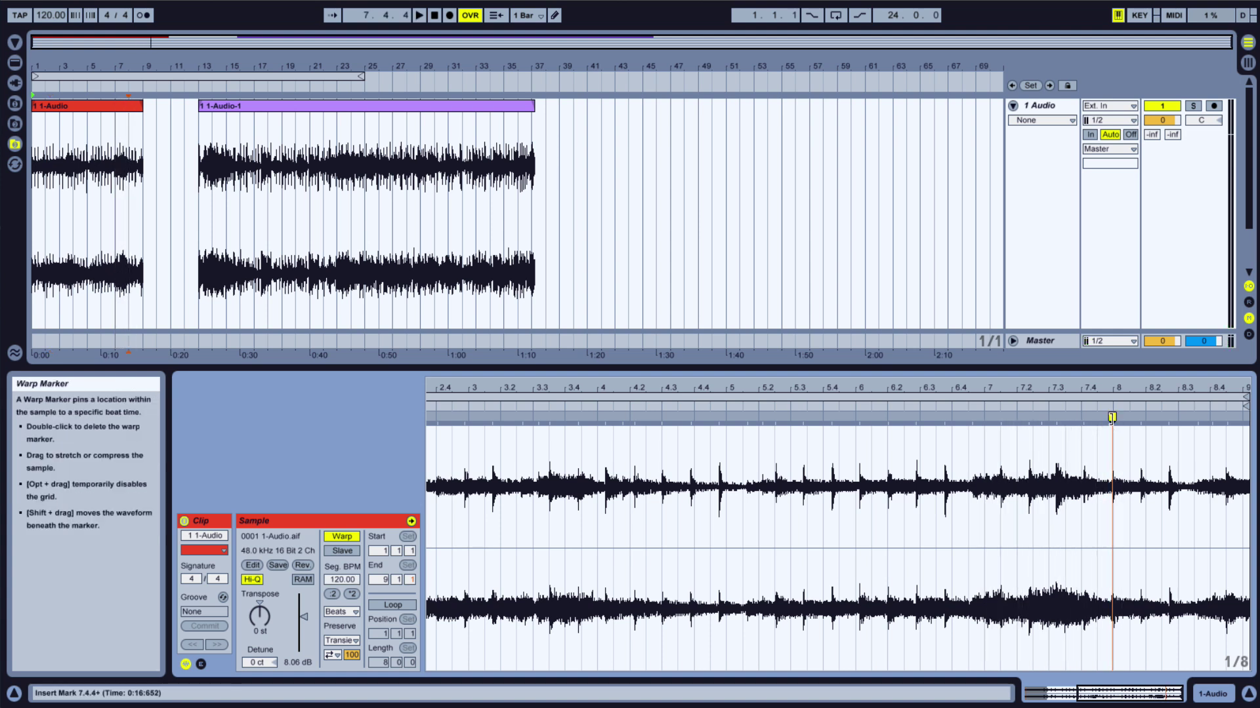
pyautogui.moveTo(1111, 420)
pyautogui.mouseDown()
pyautogui.moveTo(790, 420)
pyautogui.moveTo(726, 433)
pyautogui.mouseUp()
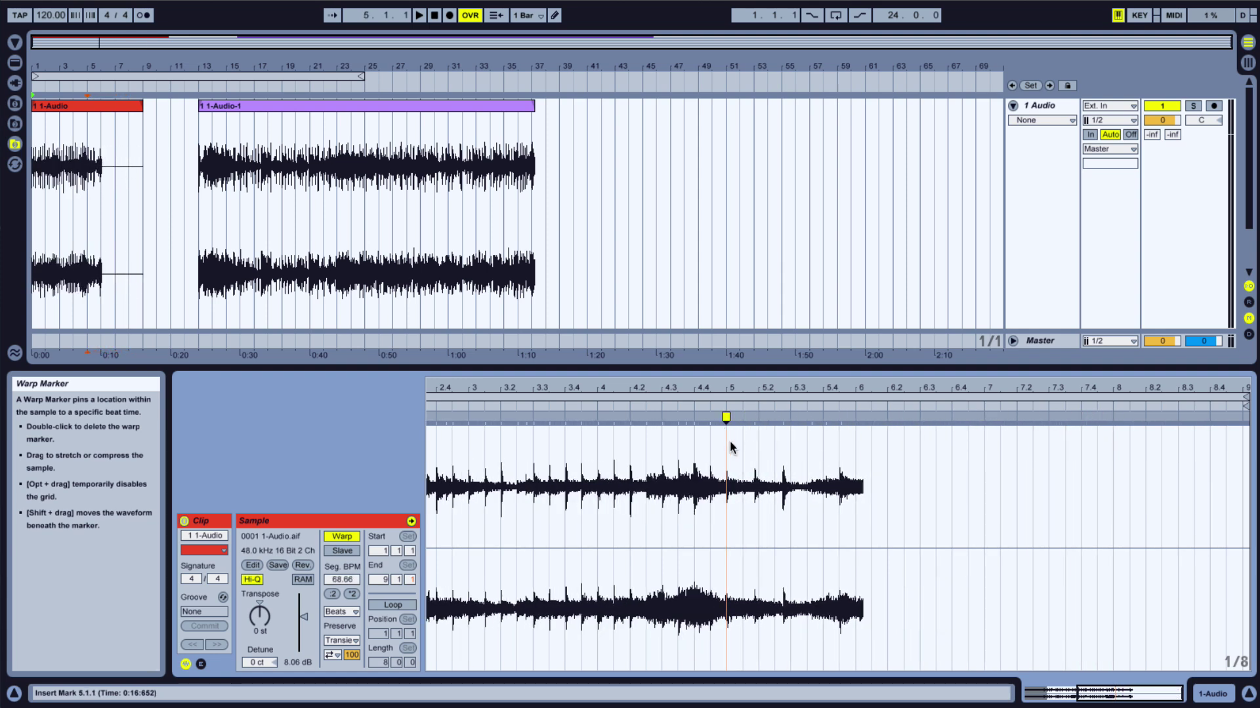
# Step: Set the red clip's end marker and loop end to 5.1.1 for a four-bar length
pyautogui.moveTo(1077, 694); pyautogui.dragTo(1050, 693)
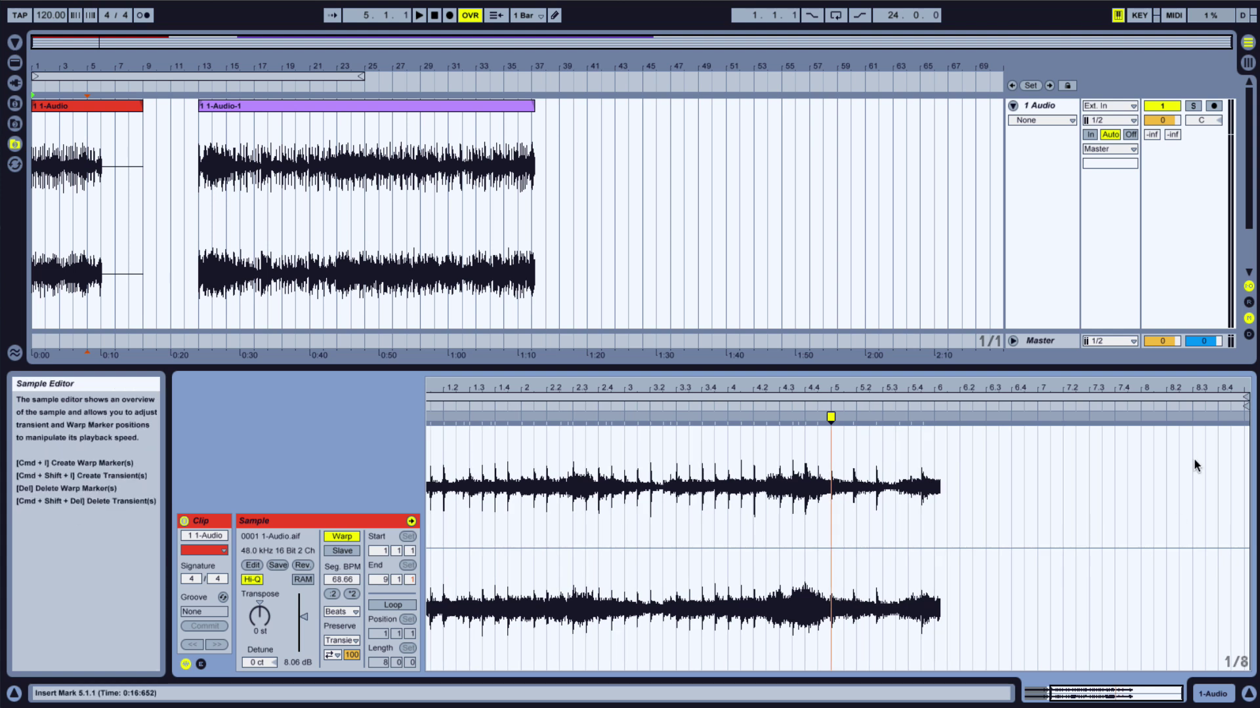
pyautogui.moveTo(1244, 401); pyautogui.dragTo(825, 442)
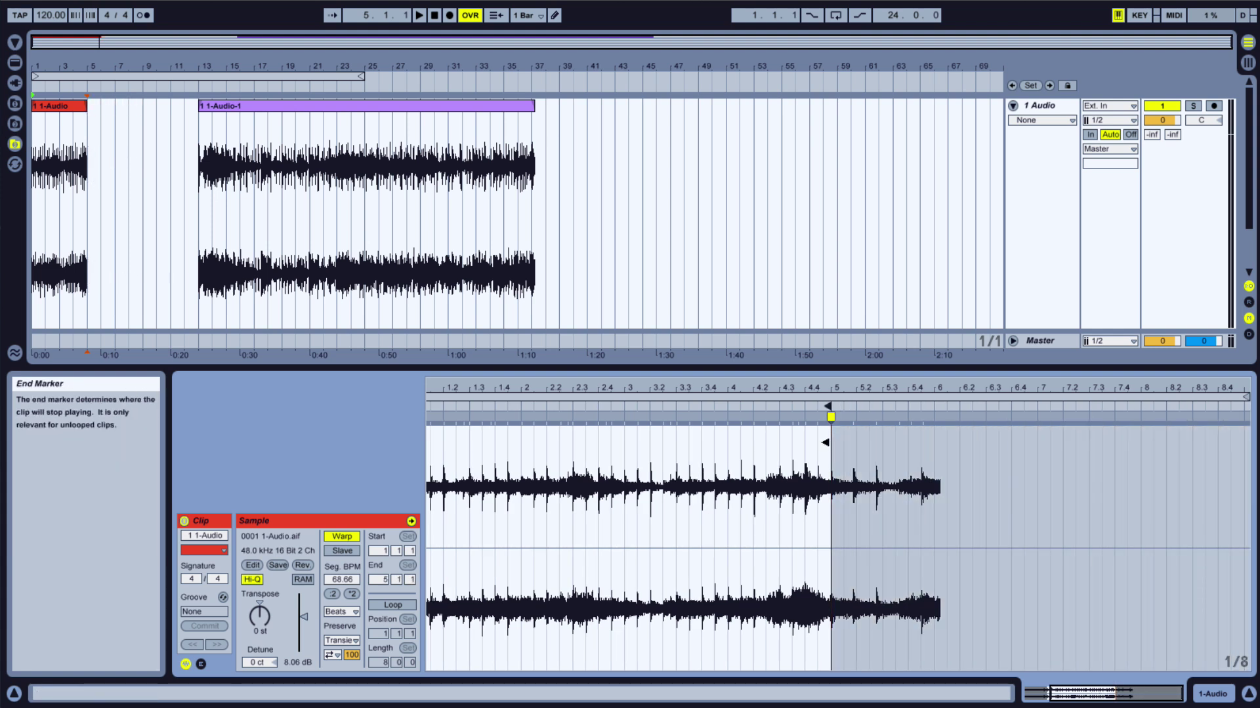
pyautogui.moveTo(1244, 394)
pyautogui.mouseDown()
pyautogui.moveTo(1099, 397)
pyautogui.moveTo(853, 444)
pyautogui.mouseUp()
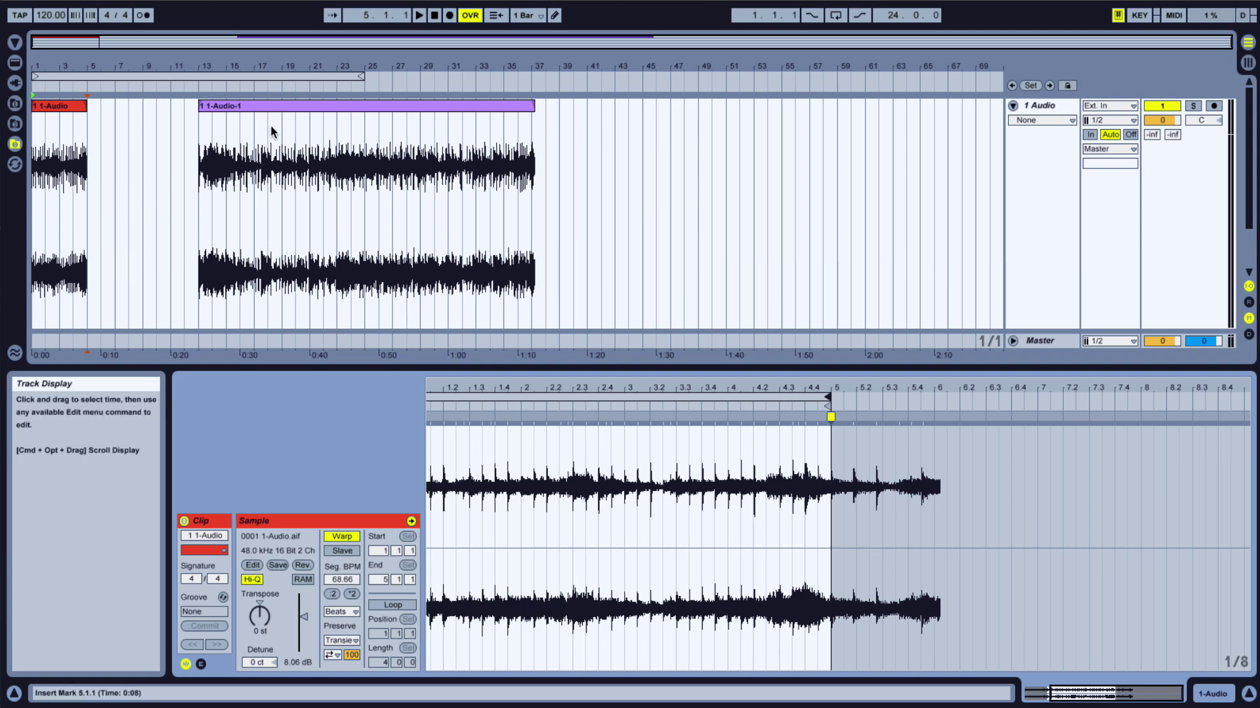
# Step: Move the purple clip to start at bar 24
pyautogui.moveTo(262, 107); pyautogui.dragTo(414, 111)
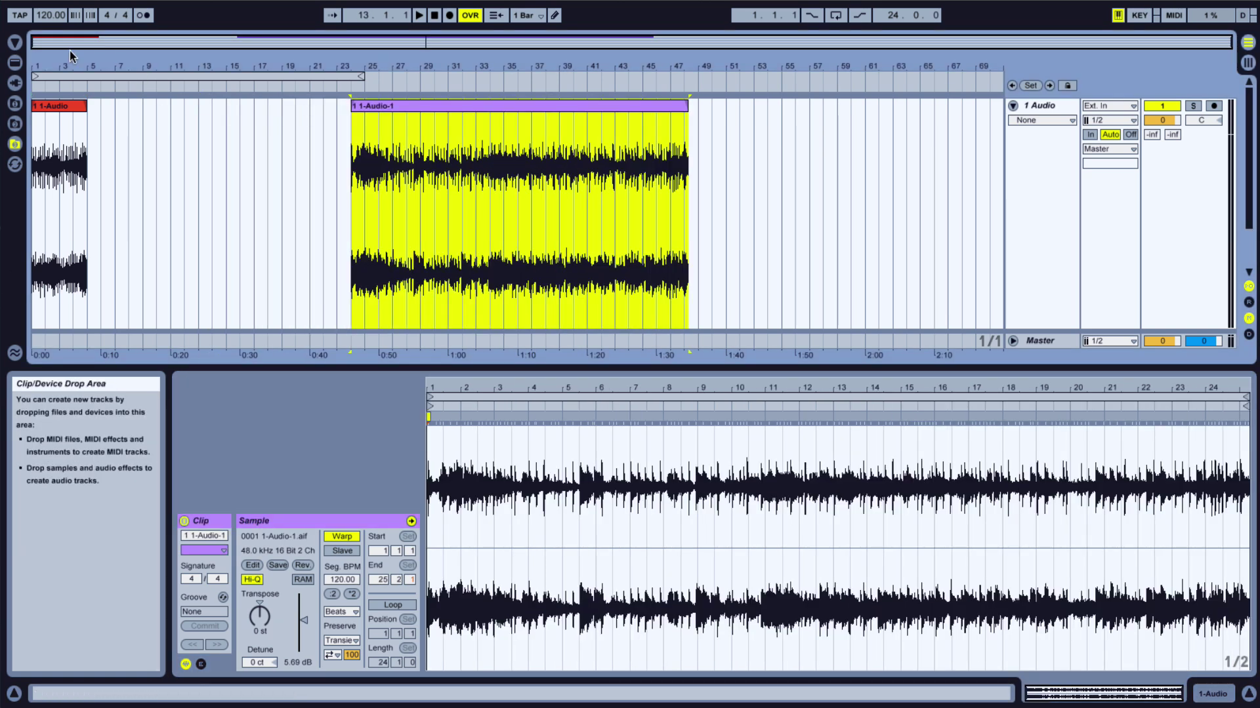
pyautogui.click(184, 165)
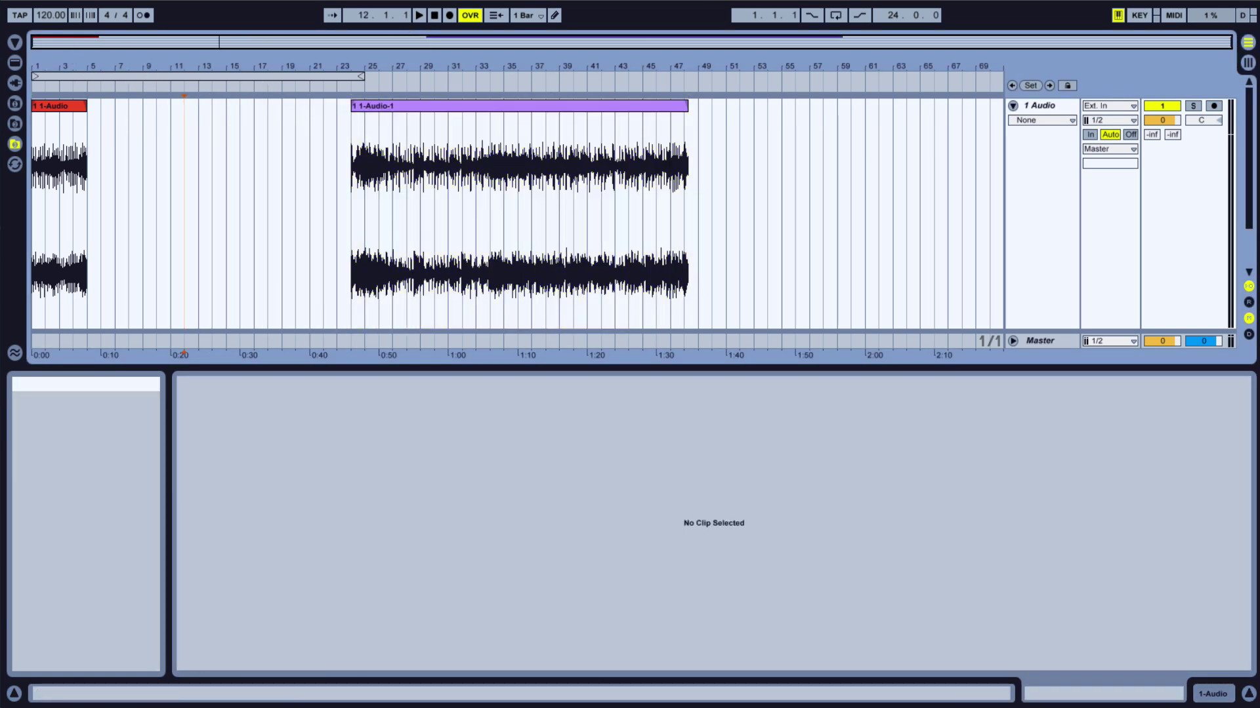
# Step: Set the red clip's warp mode to Re-Pitch and compare its sound before and after
pyautogui.click(434, 15)
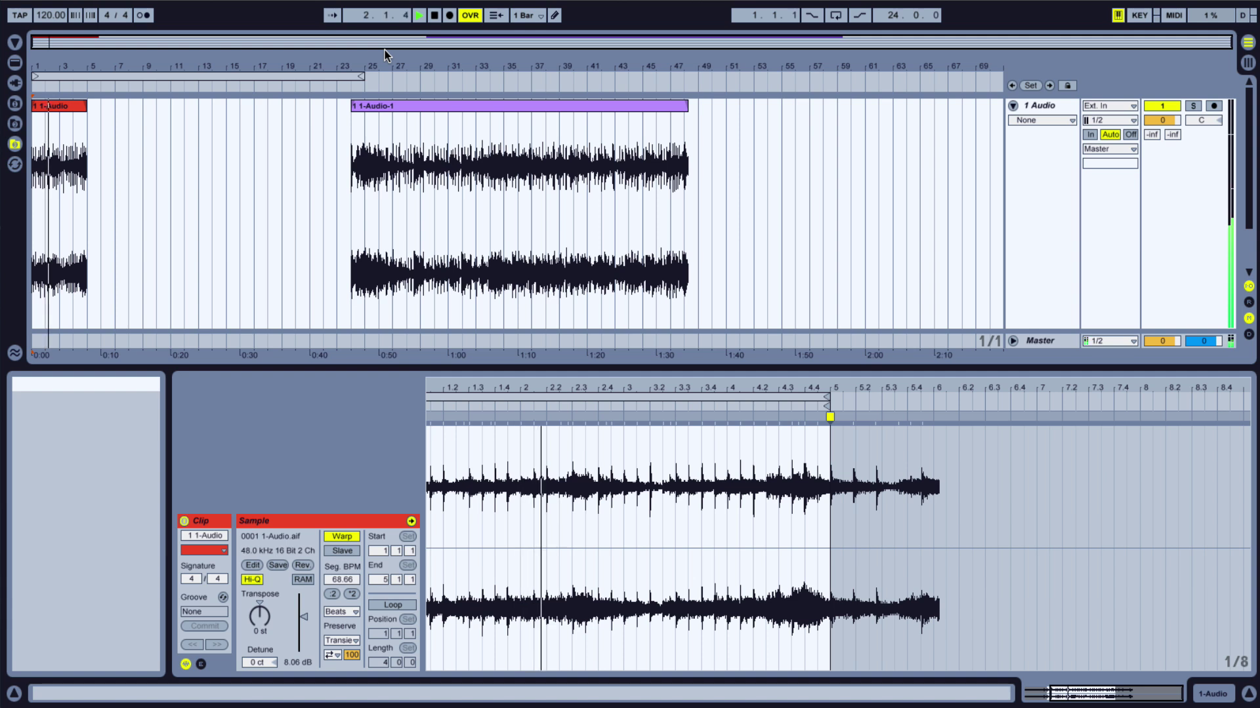
pyautogui.moveTo(88, 210); pyautogui.dragTo(33, 210)
pyautogui.press('space')
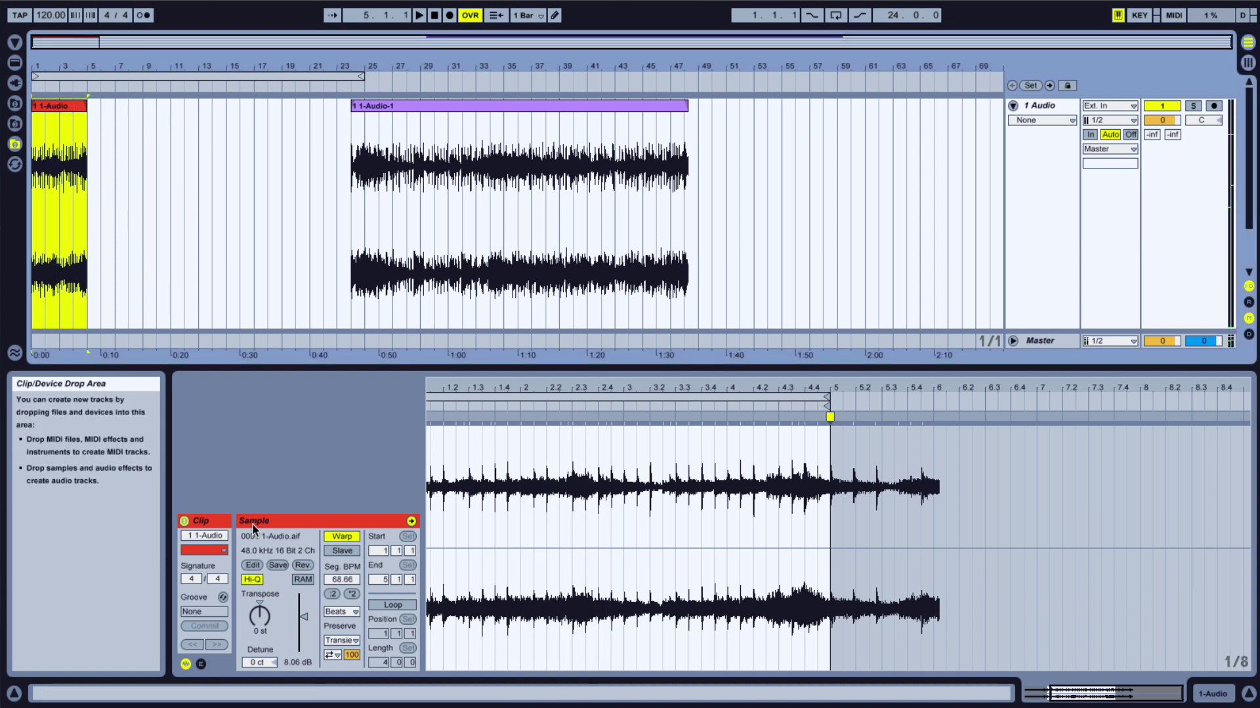
pyautogui.click(341, 611)
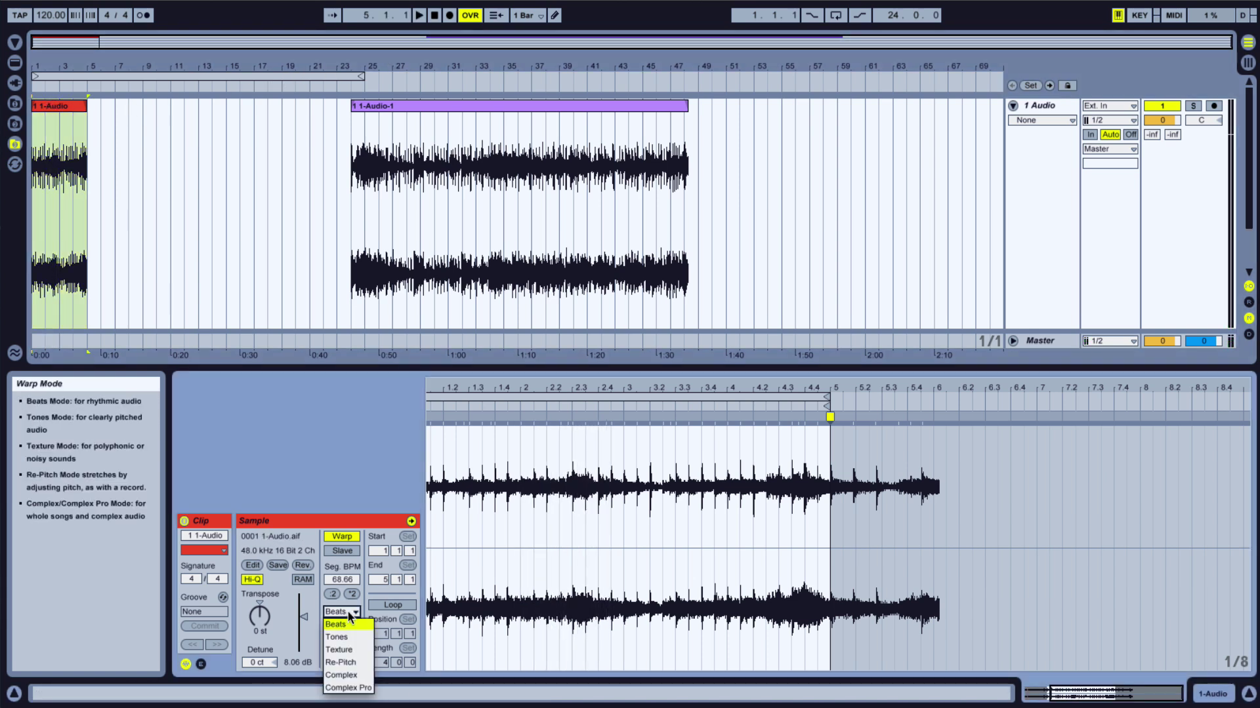
pyautogui.click(367, 666)
pyautogui.press('space')
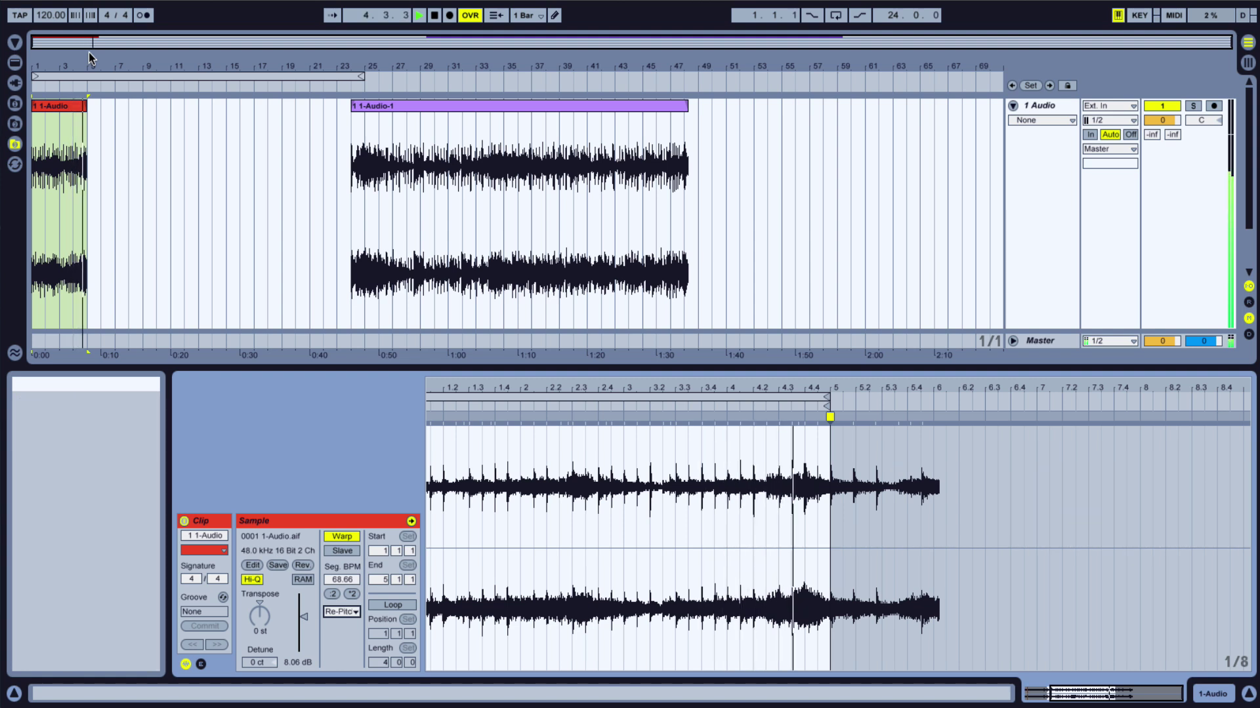
pyautogui.press('space')
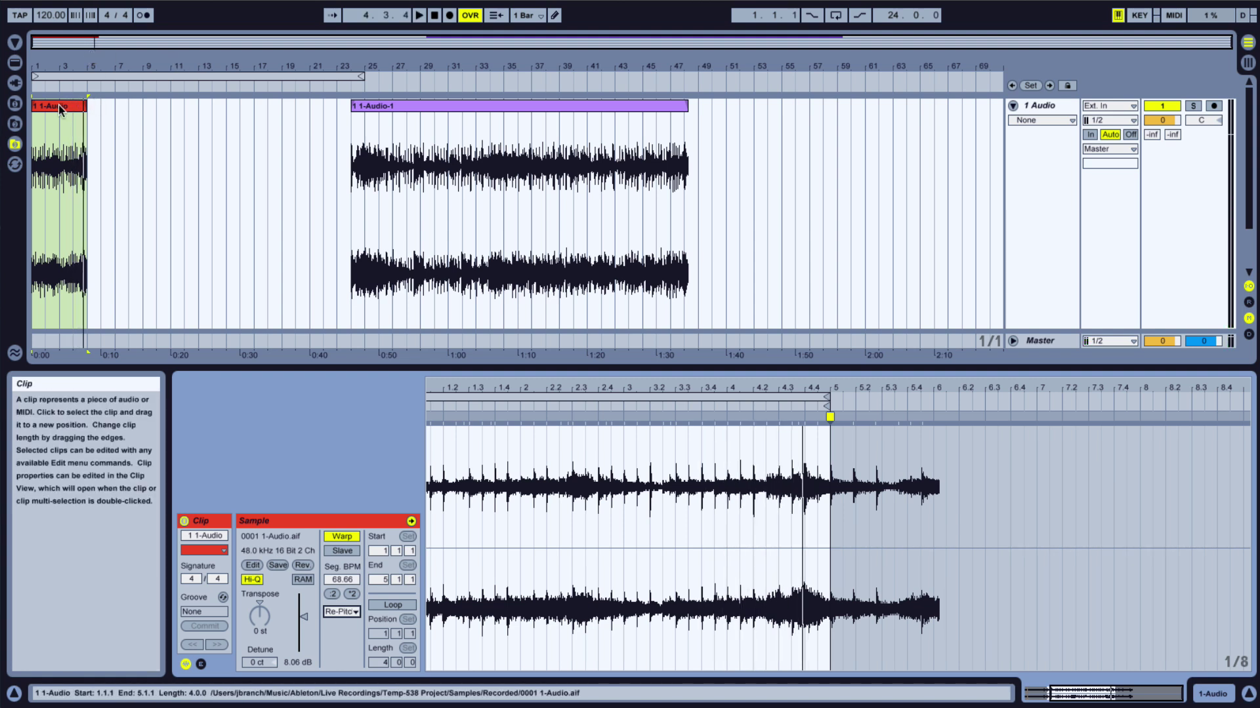
# Step: Duplicate the red clip to start at bar 5 and move the purple clip to start at bar 13
pyautogui.moveTo(59, 108); pyautogui.dragTo(121, 108)
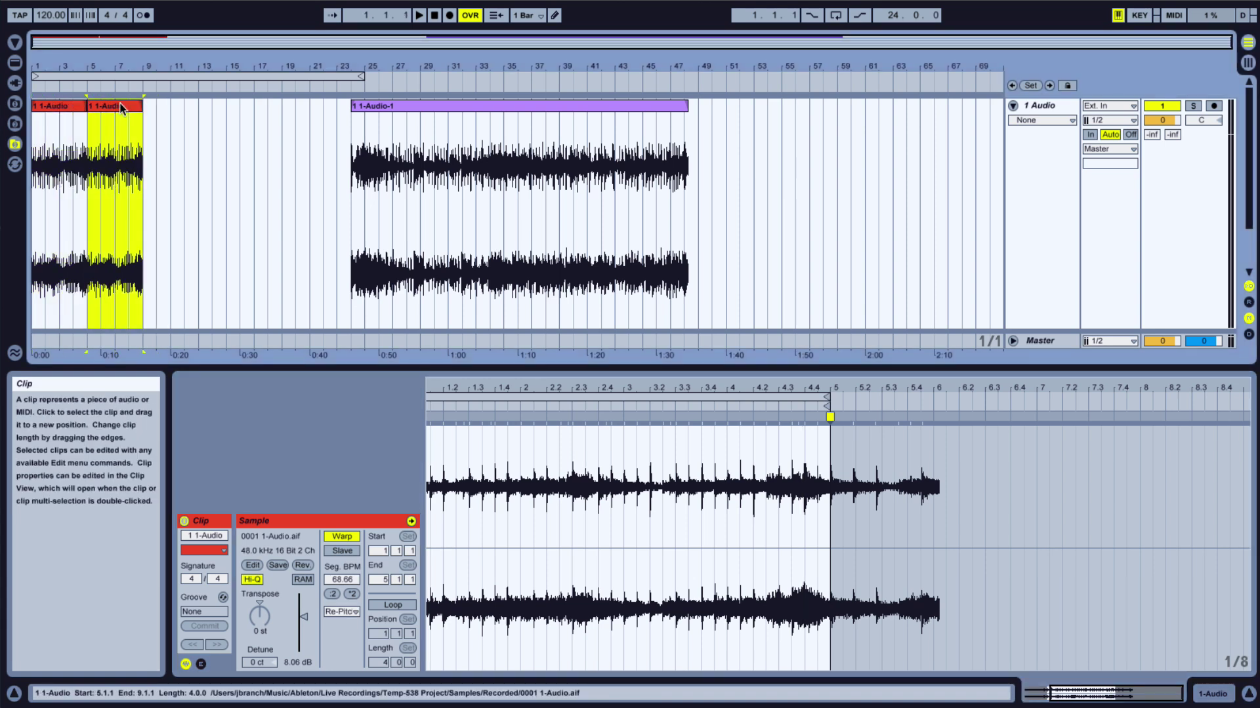
pyautogui.click(169, 184)
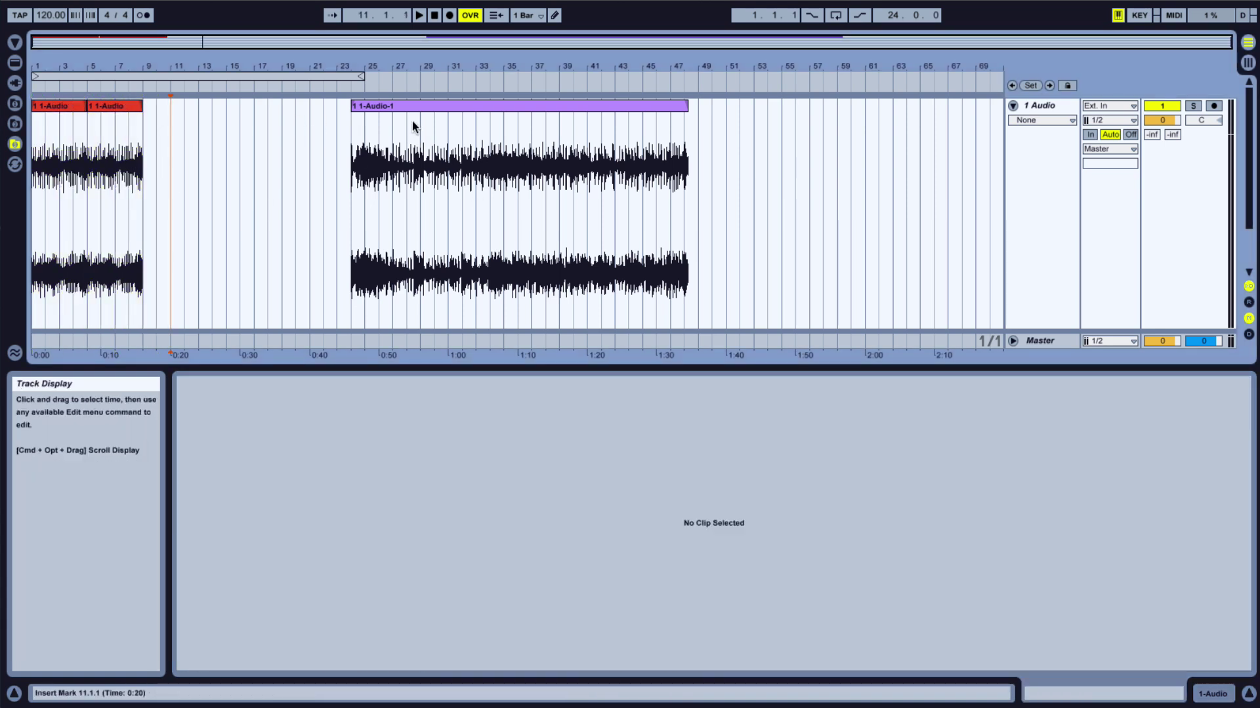
pyautogui.moveTo(407, 105); pyautogui.dragTo(254, 107)
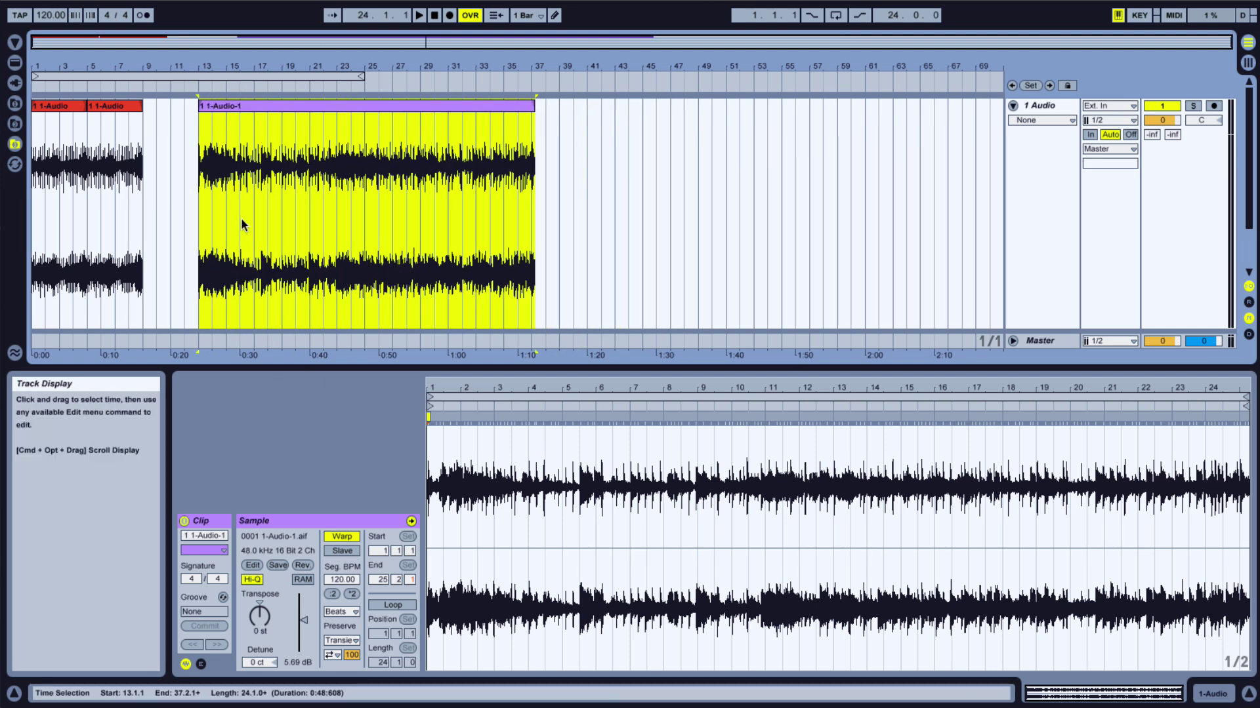
# Step: Play the purple clip from its start and from around bar 15 to locate its first downbeat
pyautogui.press('space')
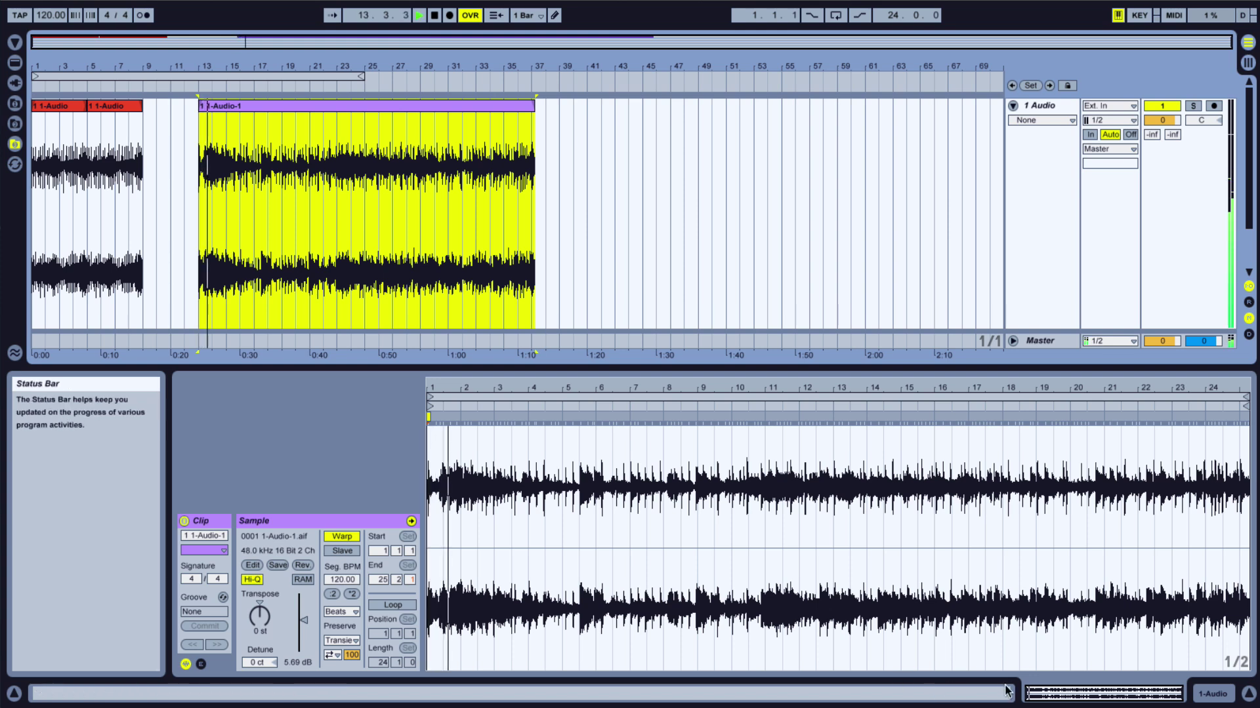
pyautogui.moveTo(1042, 695); pyautogui.dragTo(1041, 704)
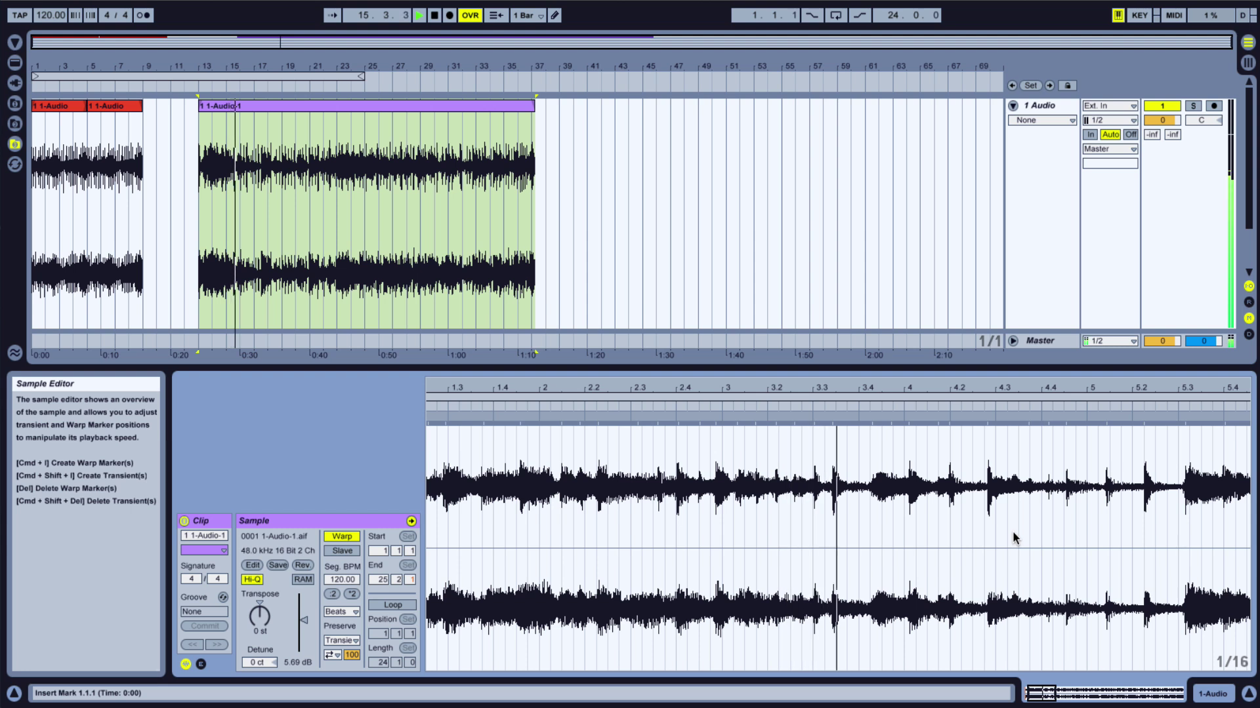
pyautogui.press('space')
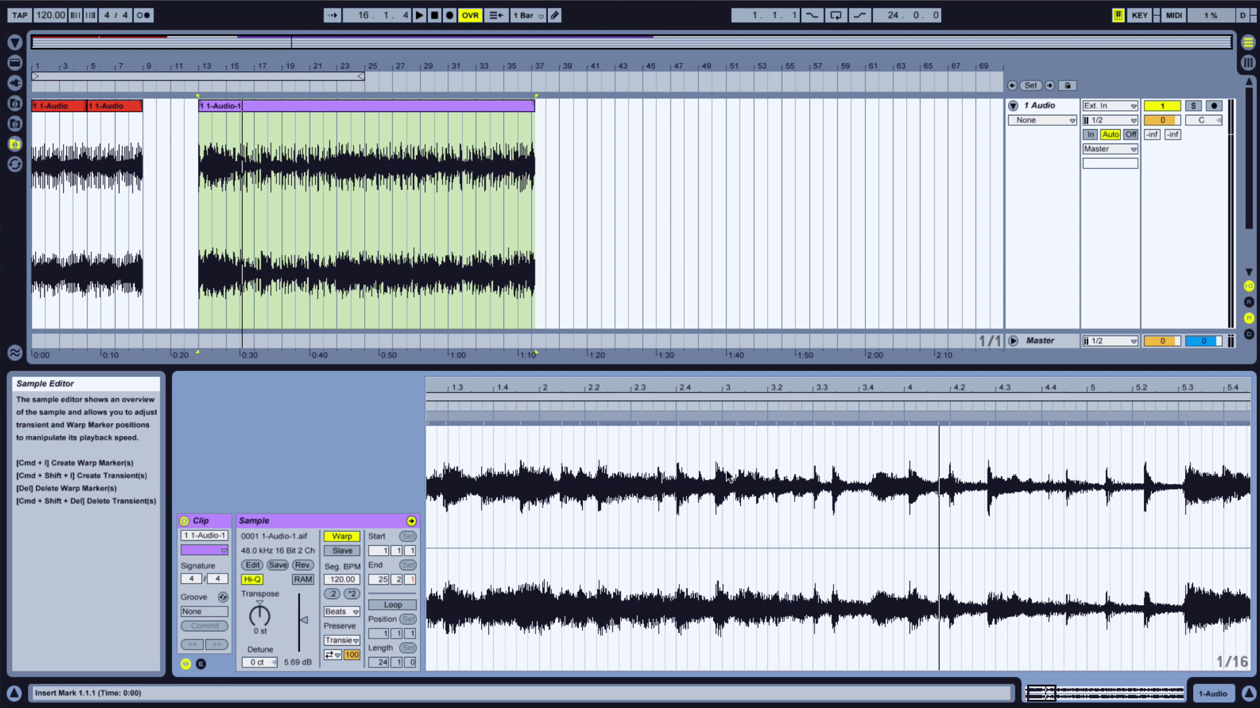
pyautogui.moveTo(216, 64); pyautogui.dragTo(462, 107)
pyautogui.click(453, 135)
pyautogui.press('space')
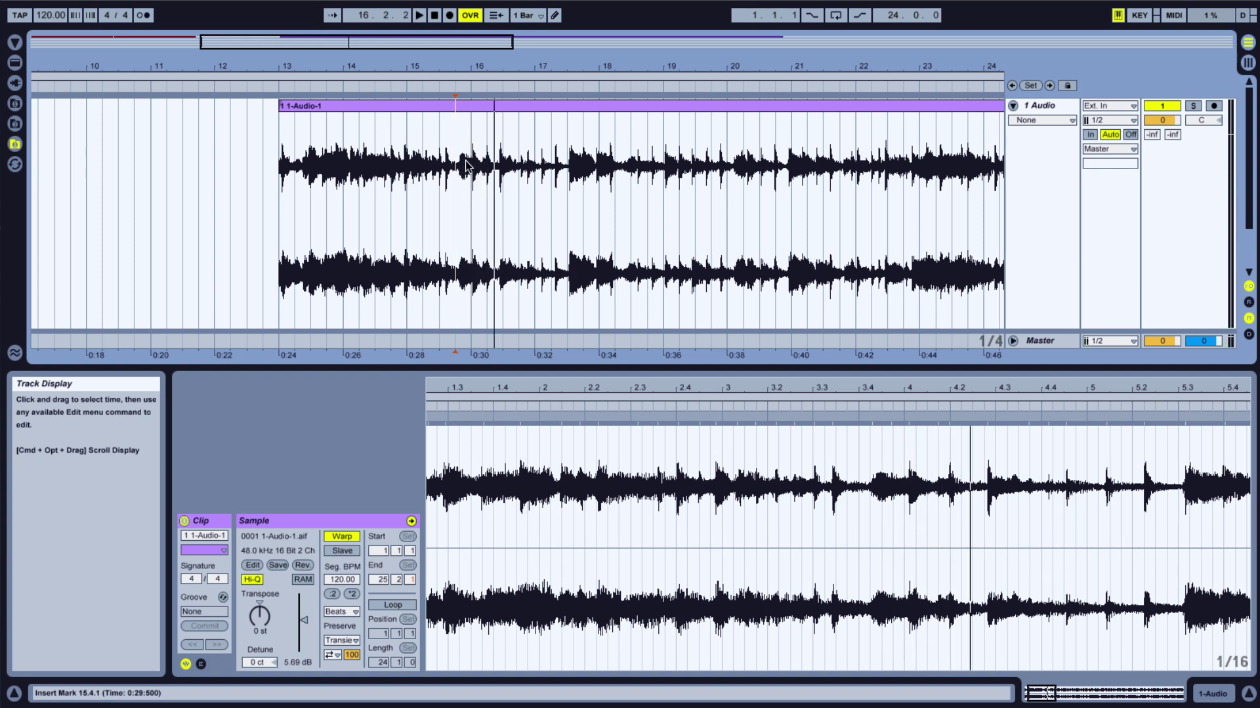
pyautogui.press('space')
pyautogui.press('space')
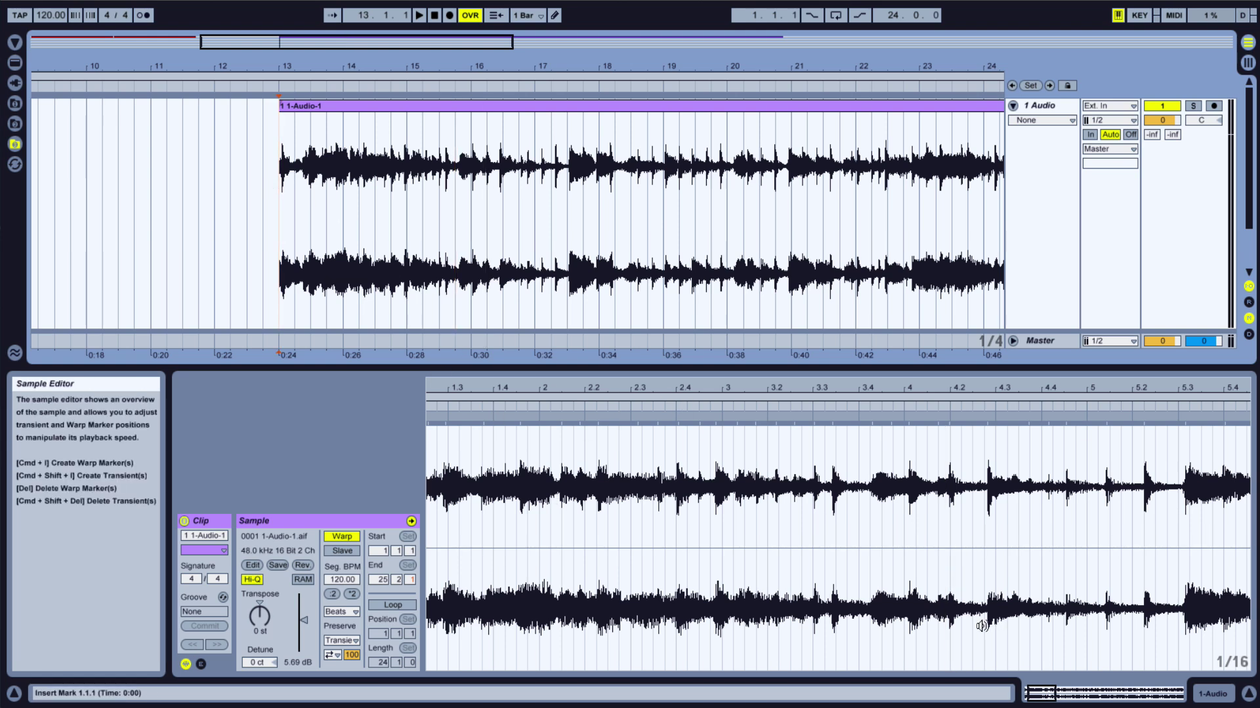
# Step: Place a warp marker on the purple clip's transient just after 2.2.2 and set 1.1.1 there
pyautogui.press('space')
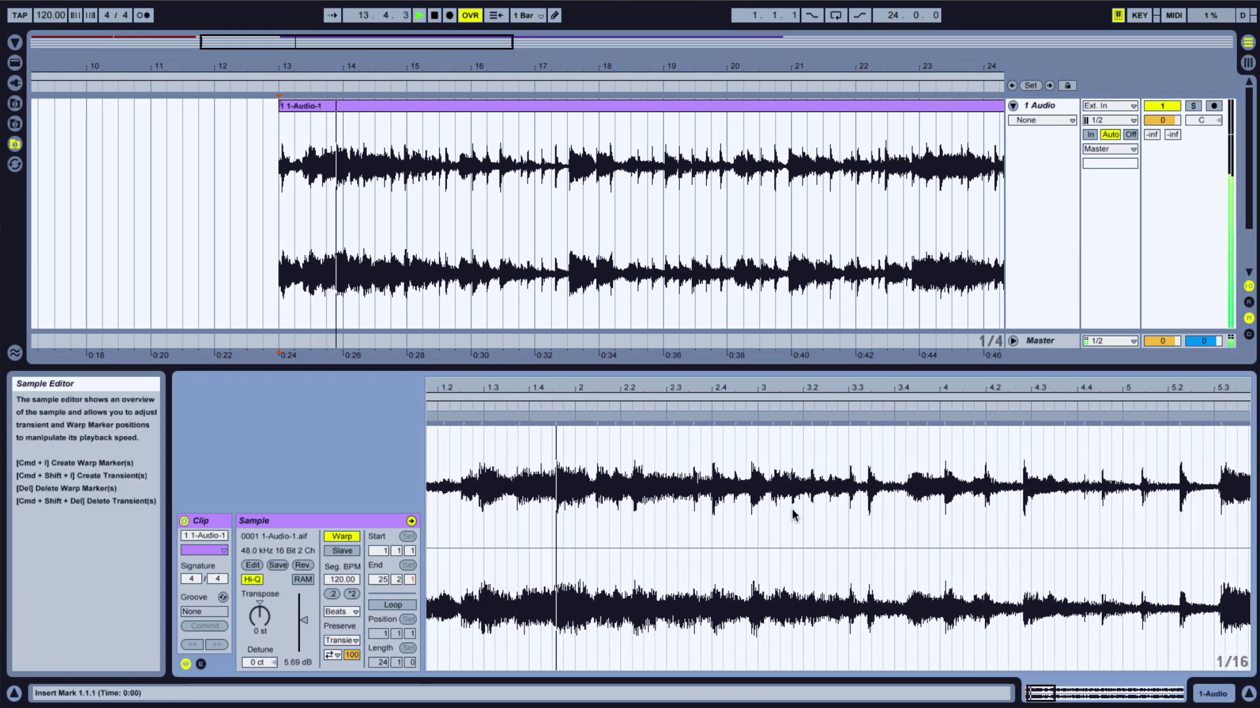
pyautogui.press('space')
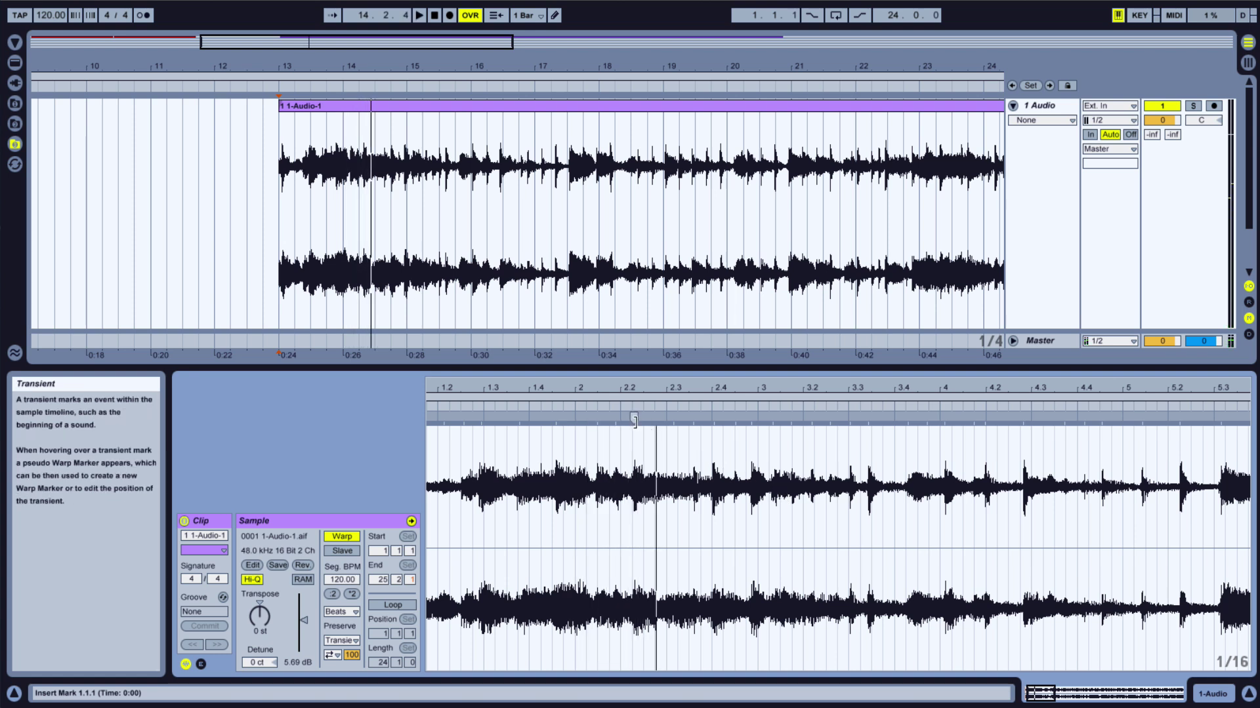
pyautogui.click(633, 420)
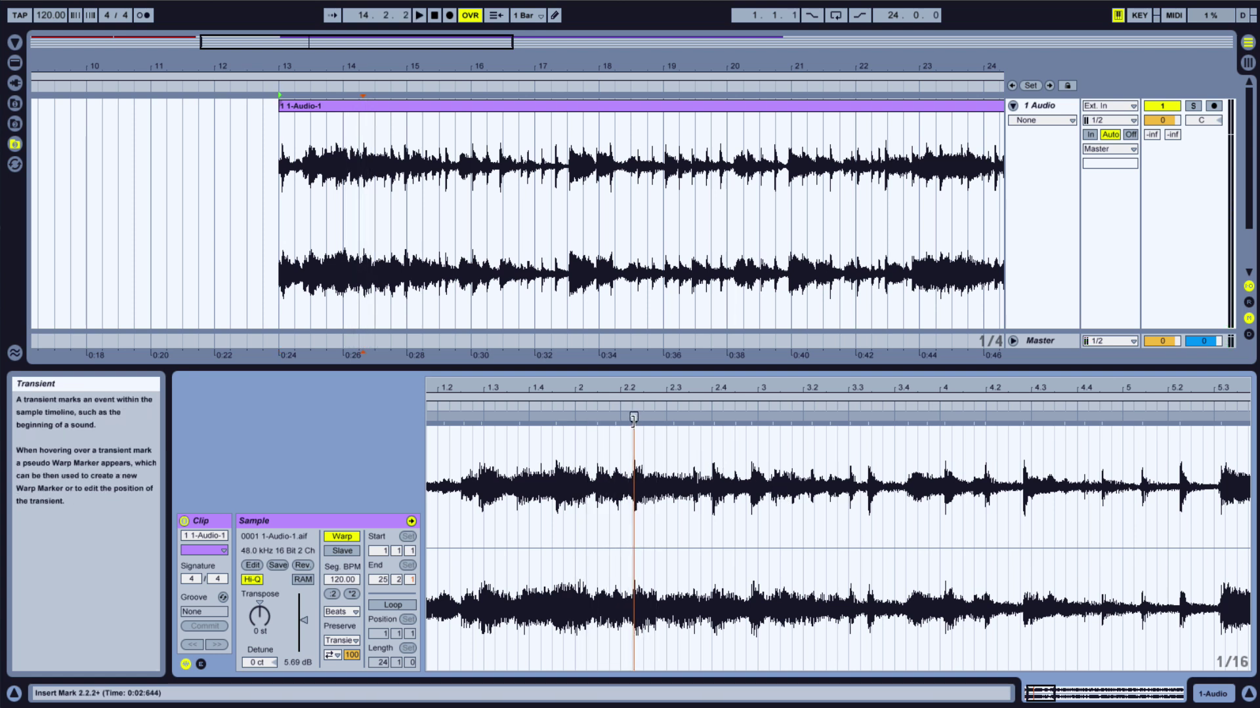
pyautogui.rightClick(633, 416)
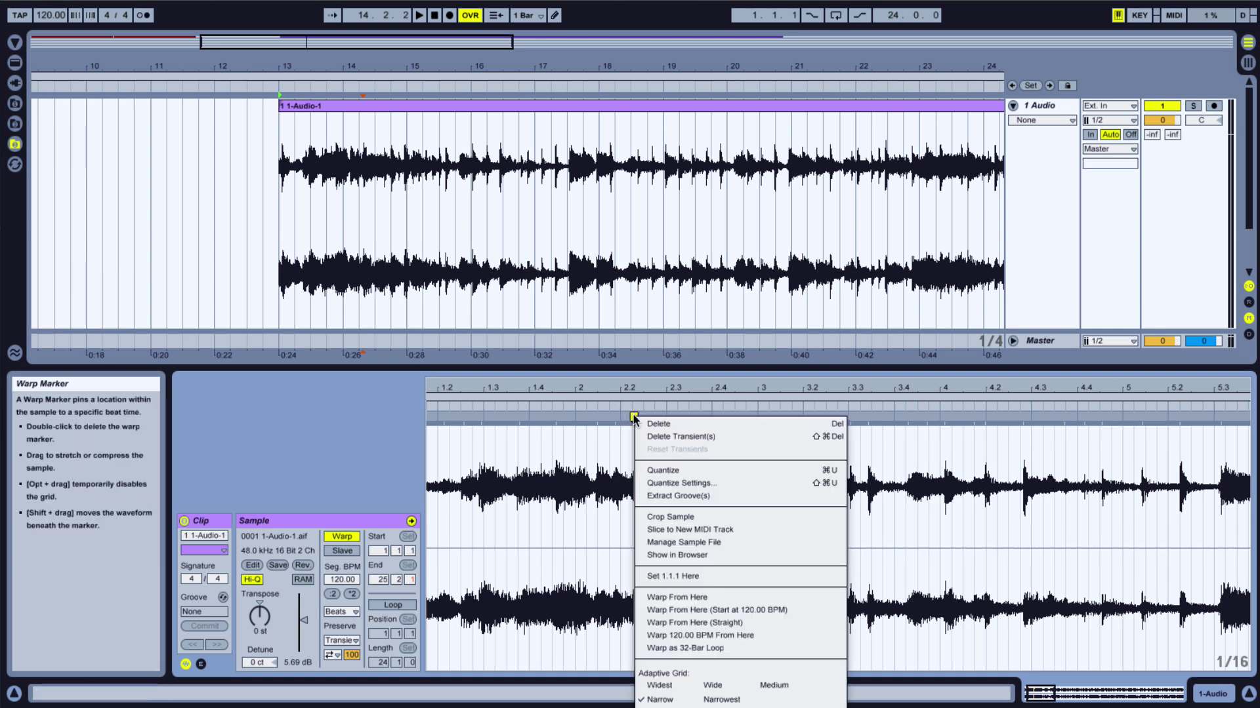
pyautogui.click(715, 575)
pyautogui.moveTo(1043, 704); pyautogui.dragTo(1043, 695)
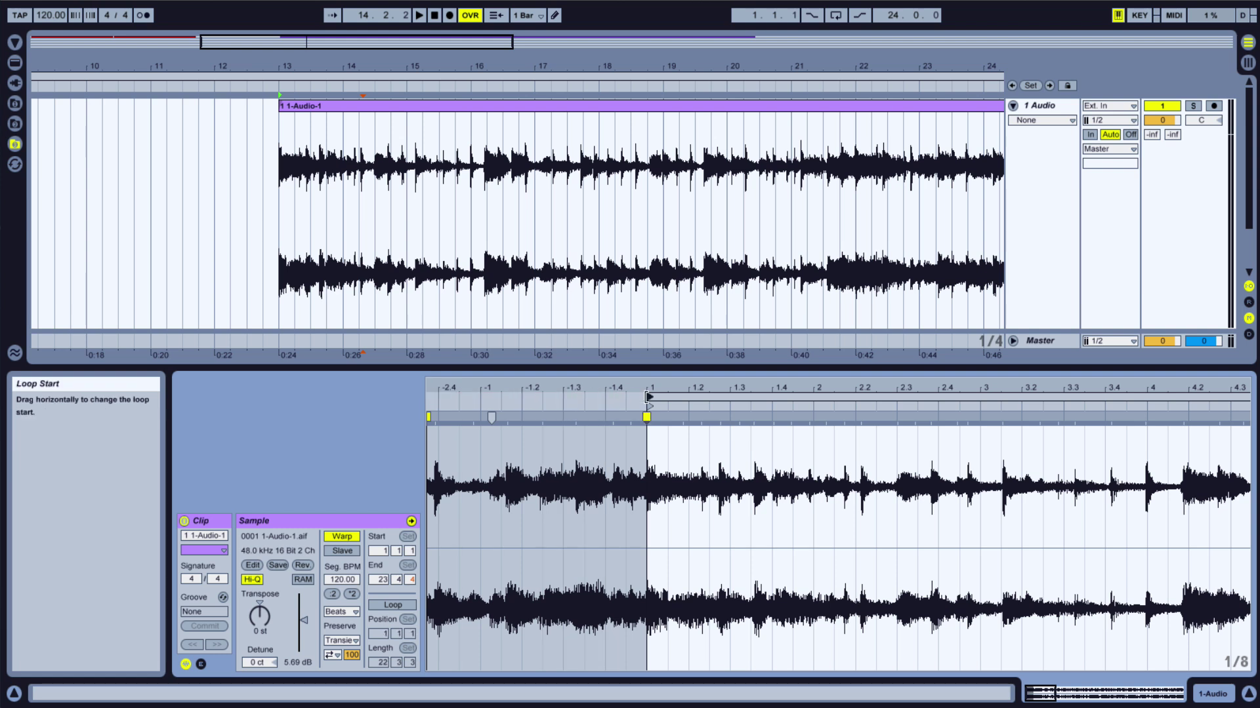
# Step: Play the purple clip from its new start and add warp markers on the transients near 2.3.4 and 9.3.2
pyautogui.click(648, 397)
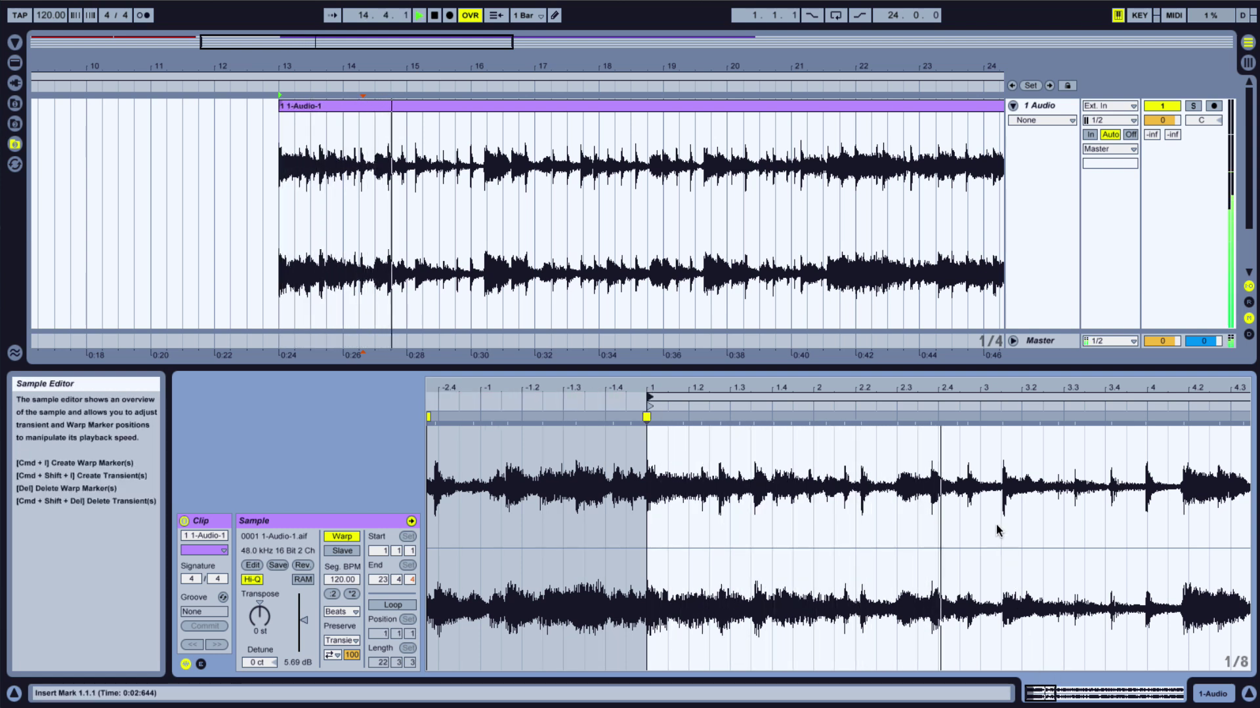
pyautogui.doubleClick(932, 434)
pyautogui.press('space')
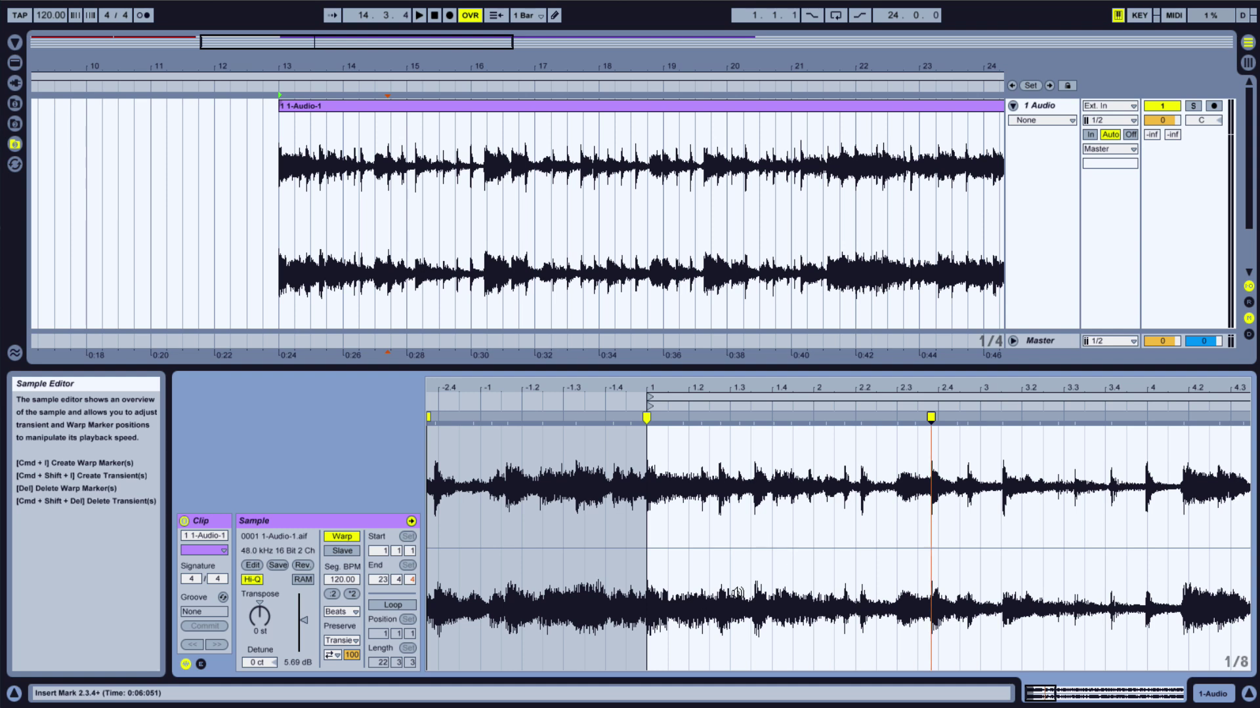
pyautogui.moveTo(303, 67); pyautogui.dragTo(248, 66)
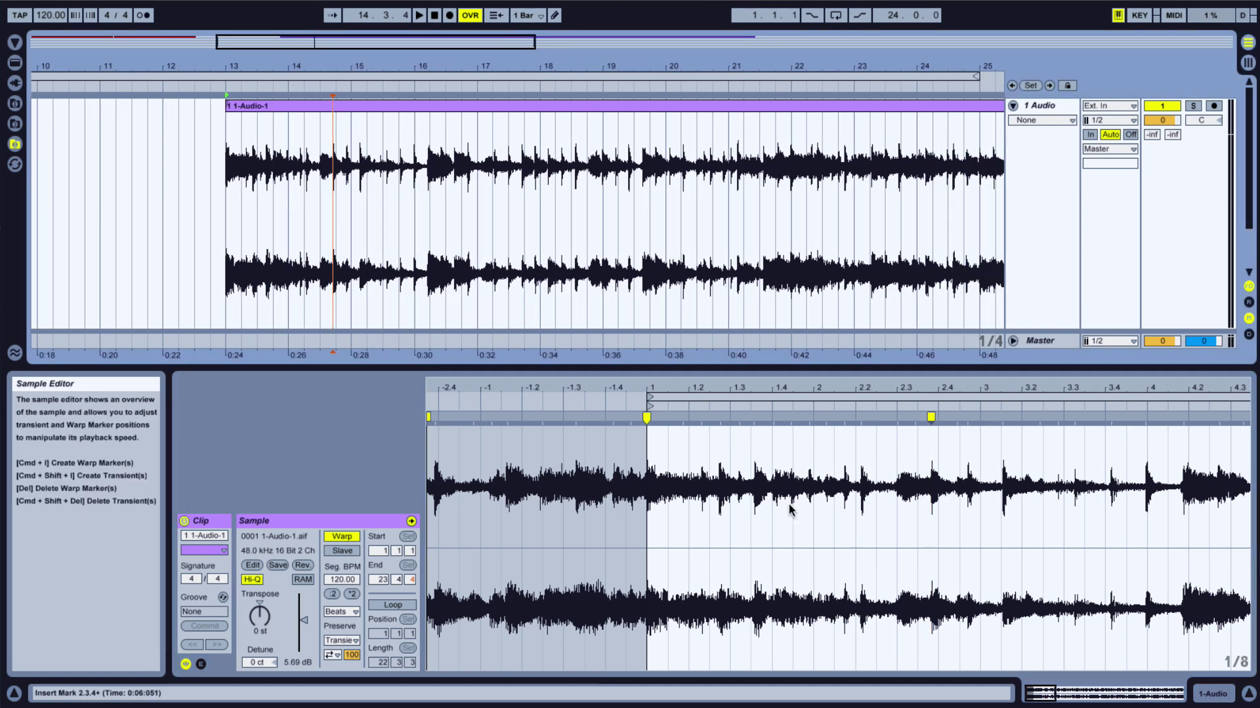
pyautogui.press('space')
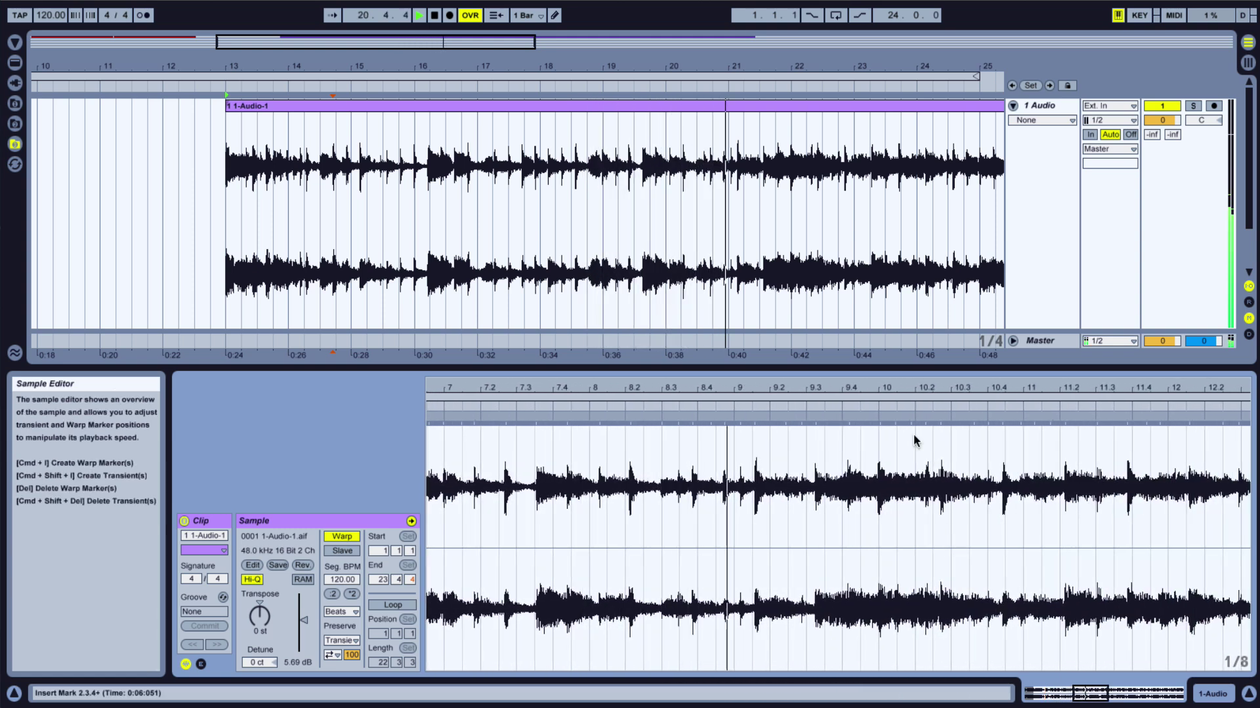
pyautogui.doubleClick(815, 420)
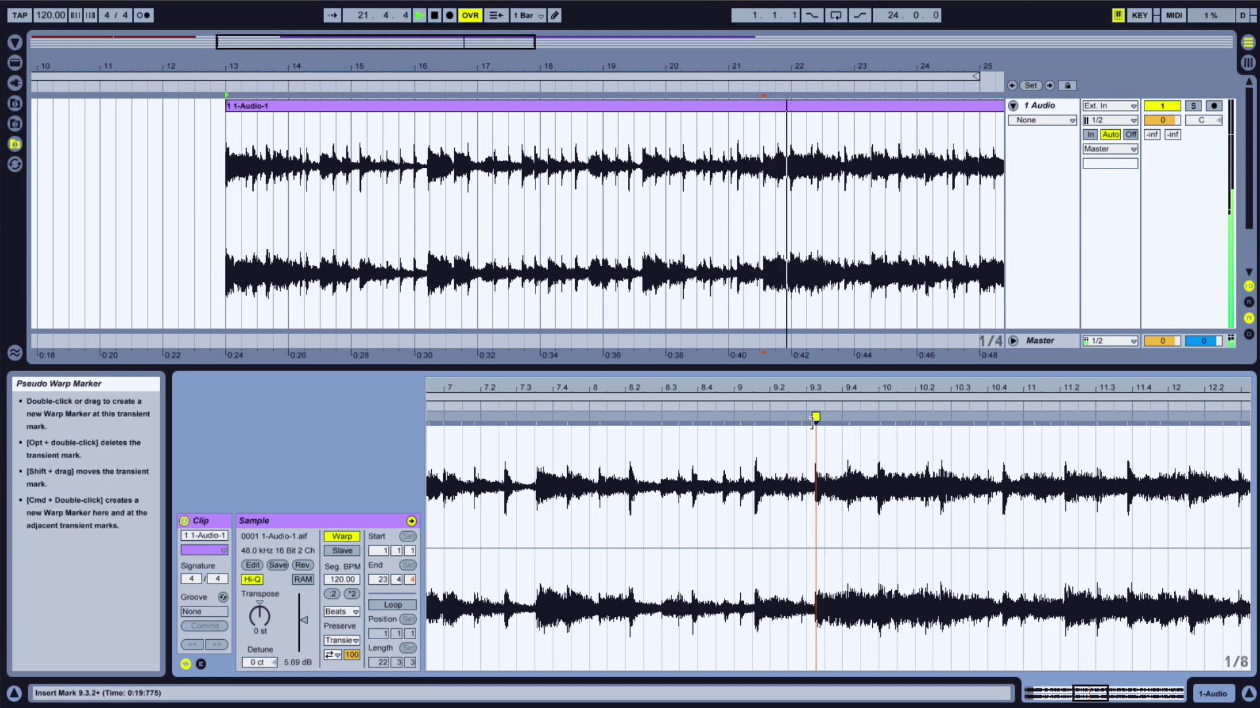
# Step: Continue through the purple clip and add warp markers on the downbeat transients in bar 16 and near 23.2.1
pyautogui.moveTo(1090, 693); pyautogui.dragTo(1101, 692)
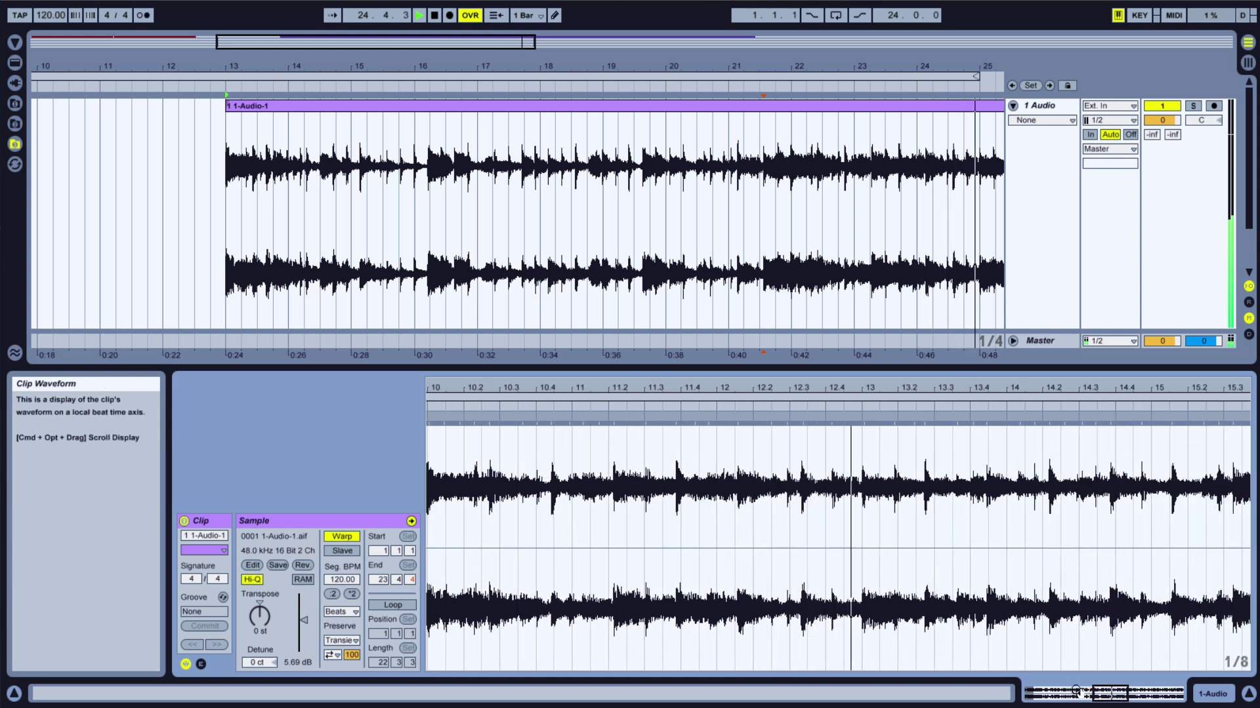
pyautogui.moveTo(1106, 690); pyautogui.dragTo(1116, 691)
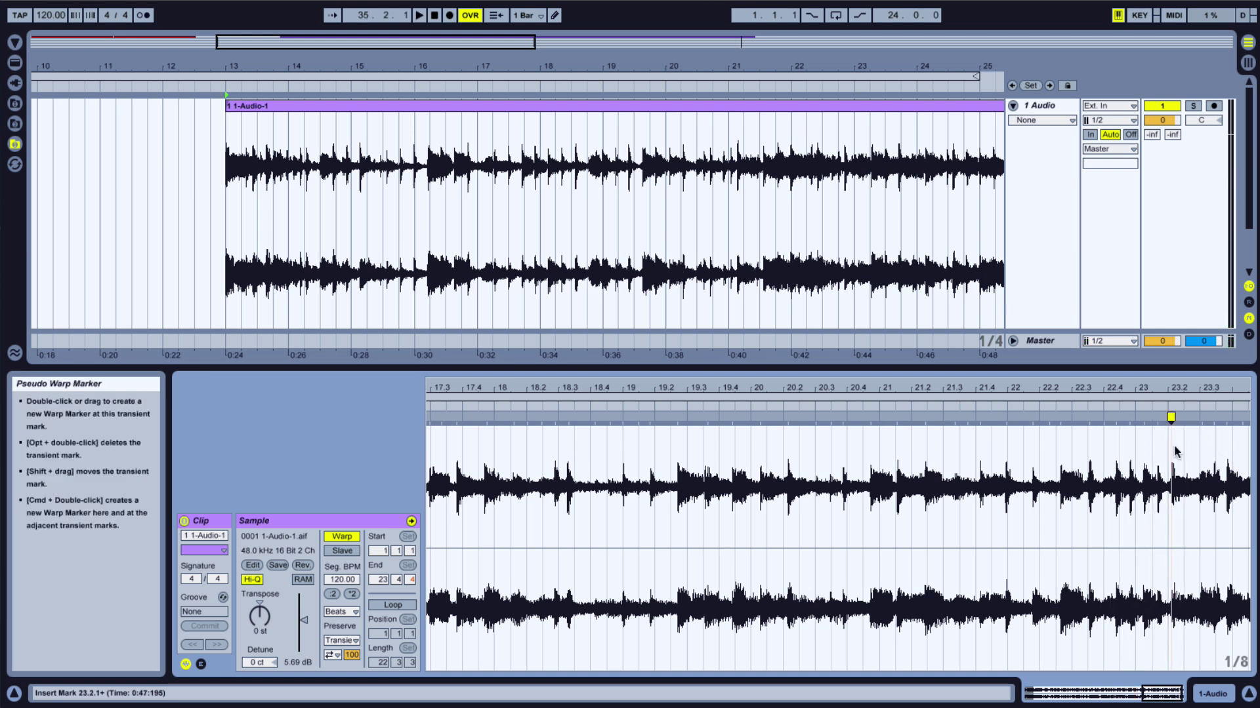
pyautogui.doubleClick(1173, 444)
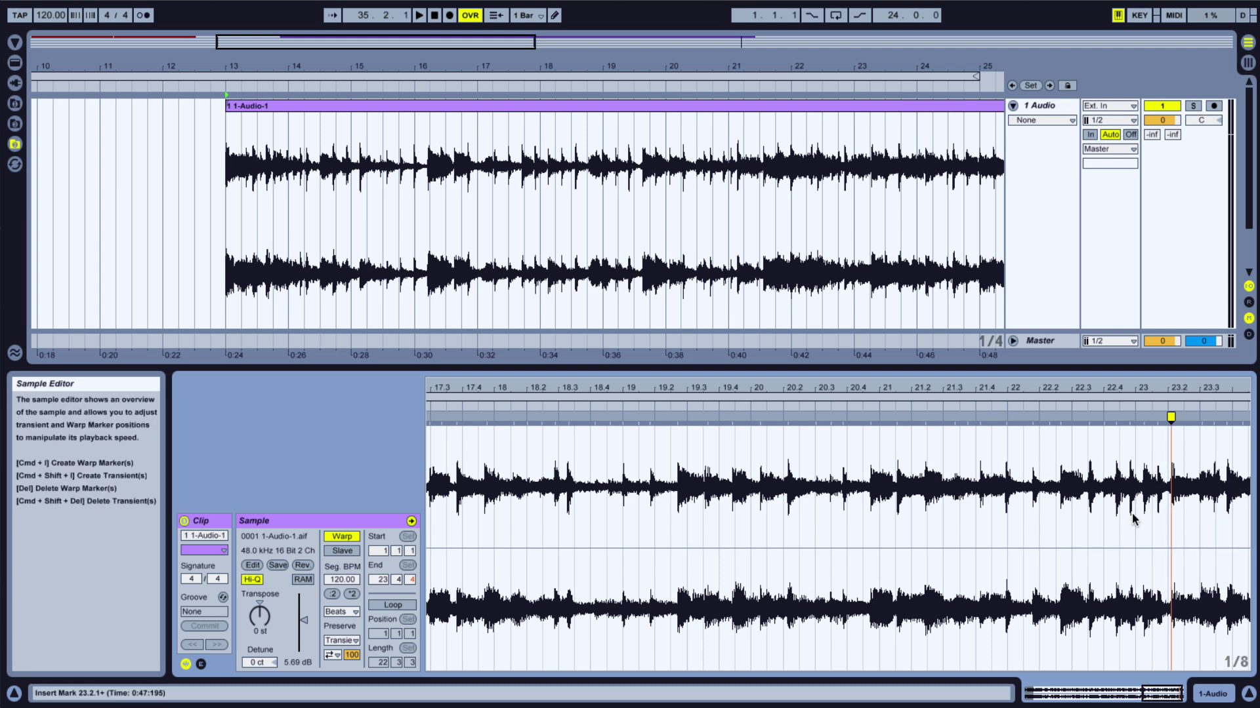
pyautogui.moveTo(1163, 694); pyautogui.dragTo(1138, 630)
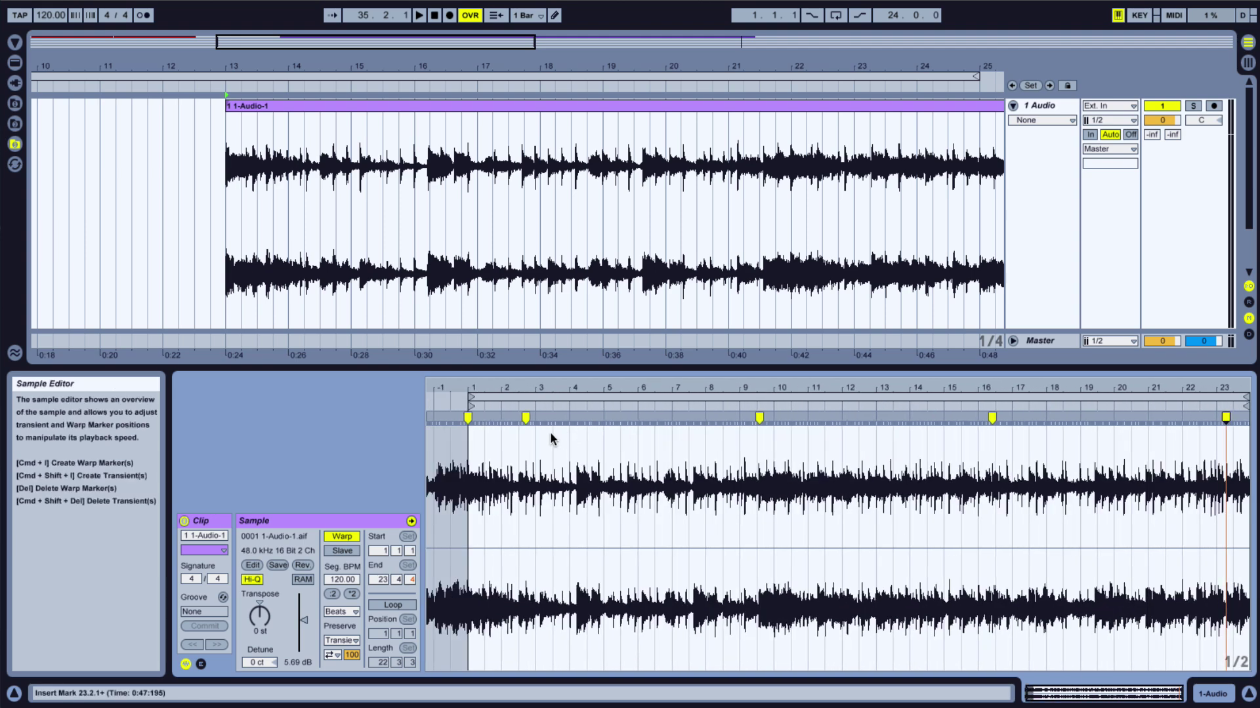
# Step: Move the purple clip's warp marker near 2.3.4 to 2.1.1 and the one near 9.3.2 to 6.1.1
pyautogui.moveTo(1083, 694); pyautogui.dragTo(1050, 707)
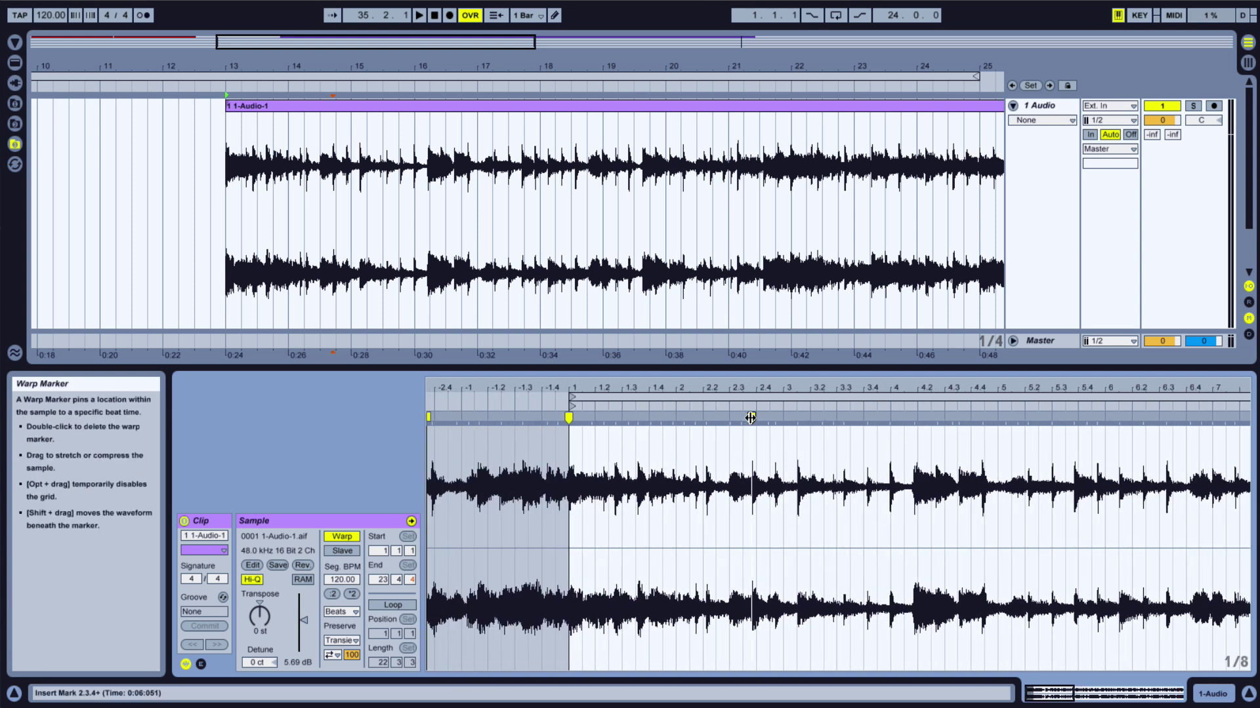
pyautogui.moveTo(751, 418); pyautogui.dragTo(671, 433)
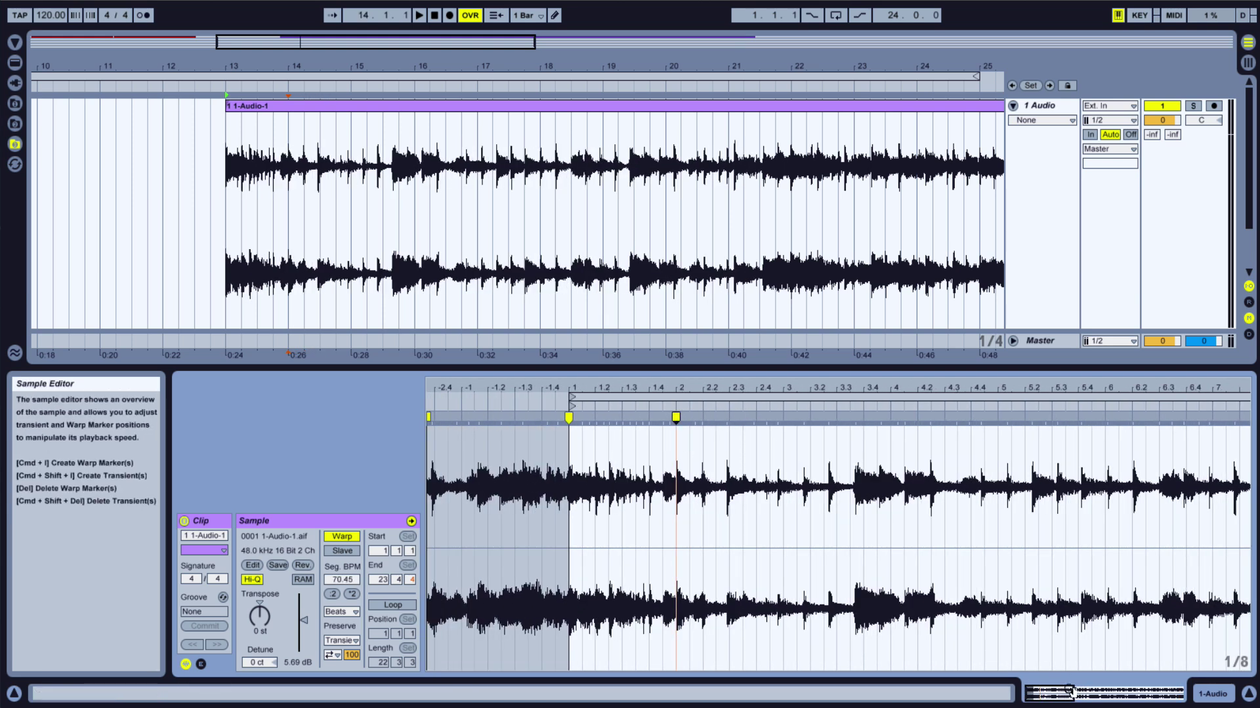
pyautogui.moveTo(1049, 694); pyautogui.dragTo(1079, 703)
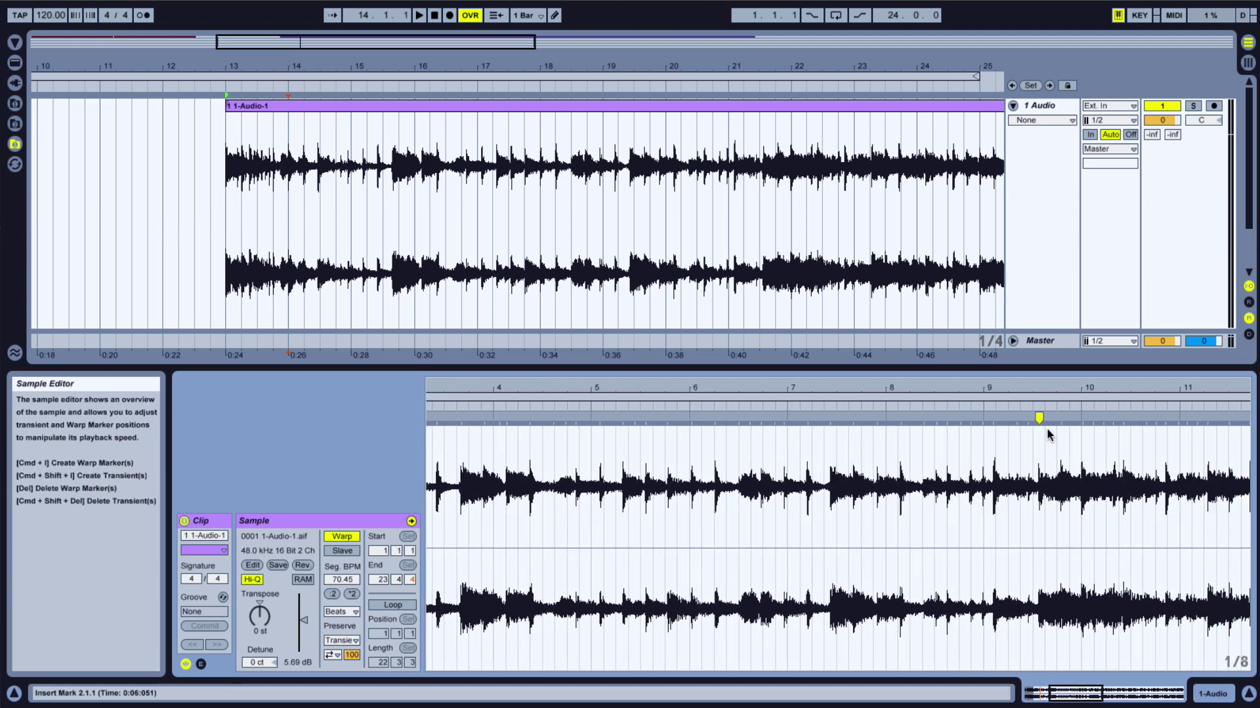
pyautogui.moveTo(1039, 420)
pyautogui.mouseDown()
pyautogui.moveTo(990, 420)
pyautogui.moveTo(951, 439)
pyautogui.moveTo(798, 427)
pyautogui.moveTo(625, 483)
pyautogui.moveTo(675, 484)
pyautogui.moveTo(689, 466)
pyautogui.mouseUp()
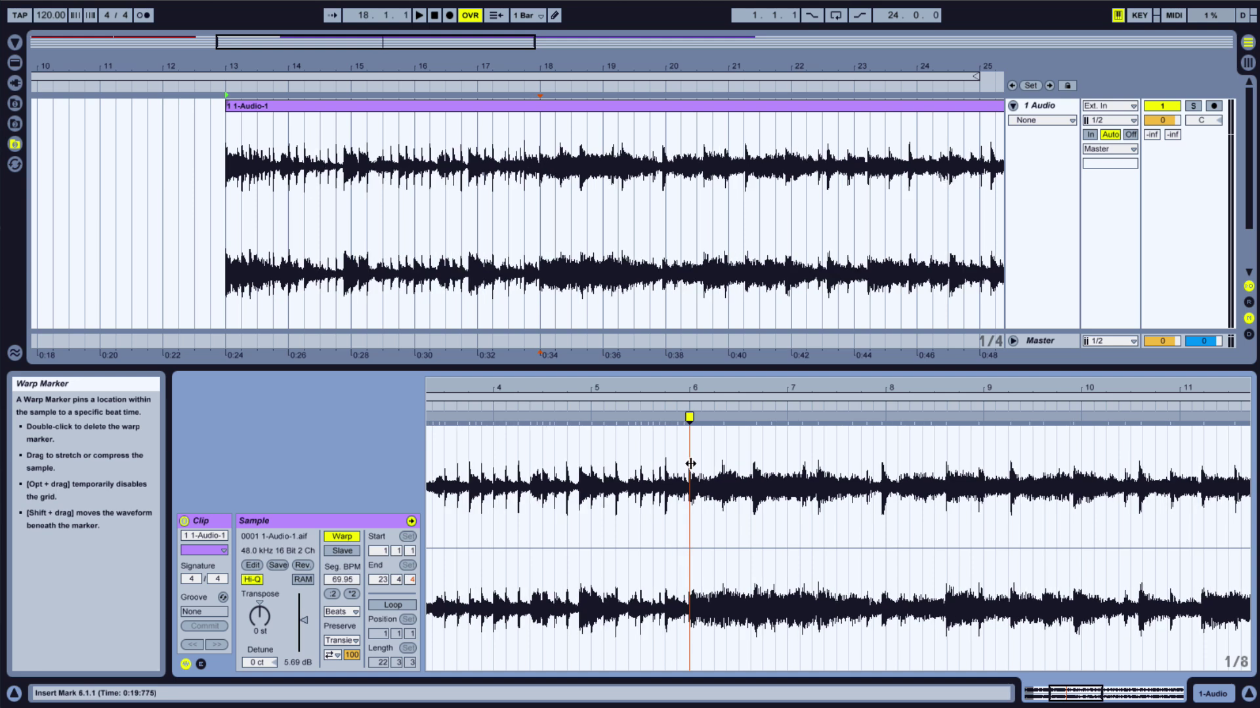
# Step: Move the purple clip's warp marker in bar 16 to 10.1.1
pyautogui.moveTo(1070, 690); pyautogui.dragTo(1113, 690)
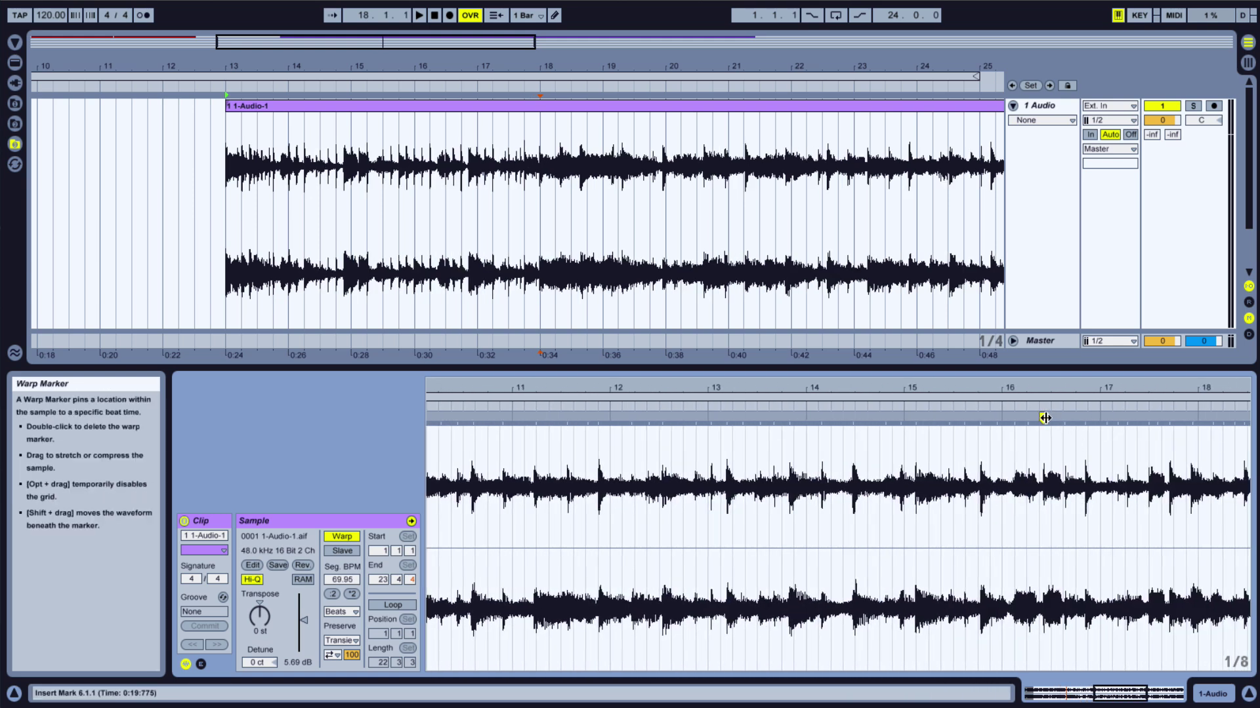
pyautogui.moveTo(1044, 420)
pyautogui.mouseDown()
pyautogui.moveTo(658, 422)
pyautogui.moveTo(505, 500)
pyautogui.mouseUp()
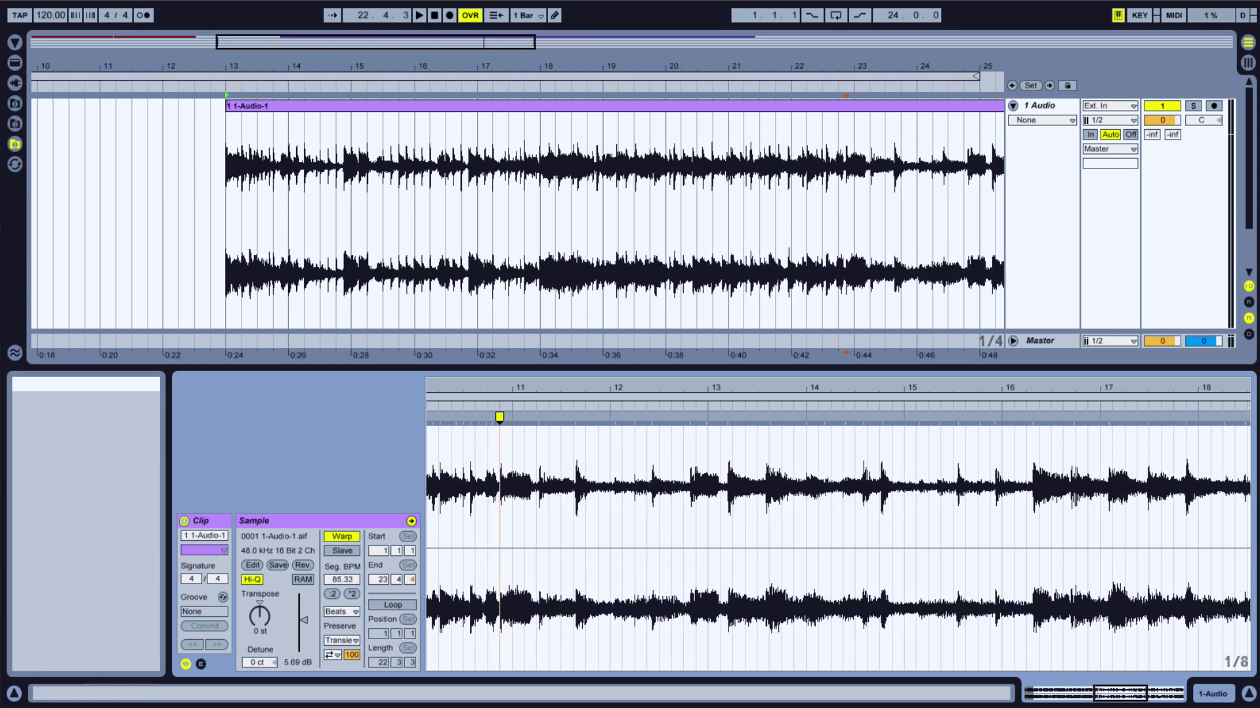
pyautogui.moveTo(1123, 693); pyautogui.dragTo(1107, 693)
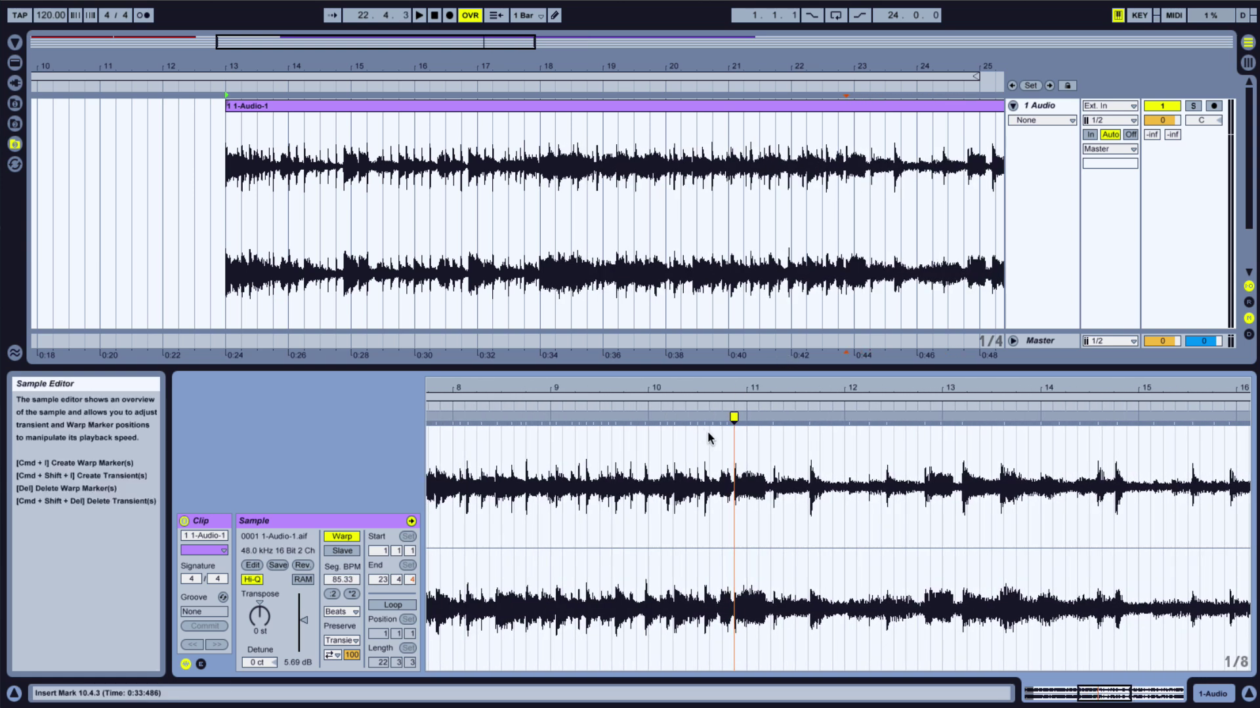
pyautogui.moveTo(733, 420); pyautogui.dragTo(651, 426)
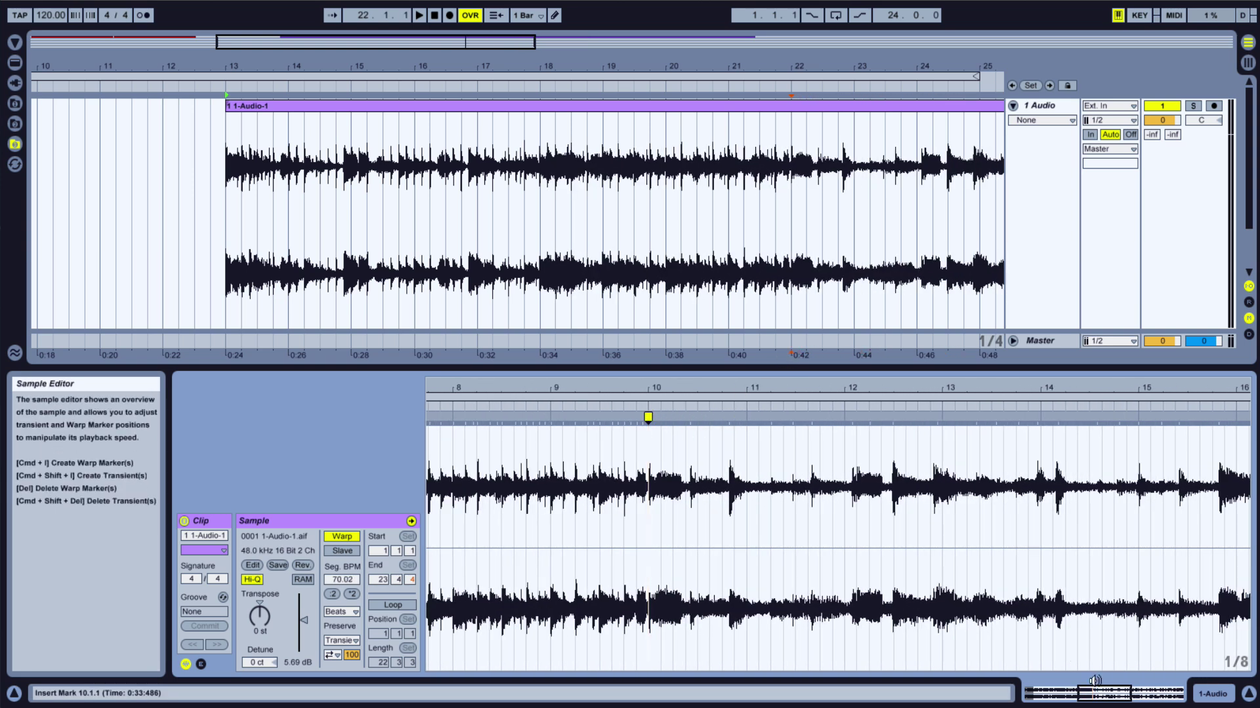
# Step: Move the purple clip's last warp marker to 14.1.1
pyautogui.moveTo(1104, 694); pyautogui.dragTo(1157, 693)
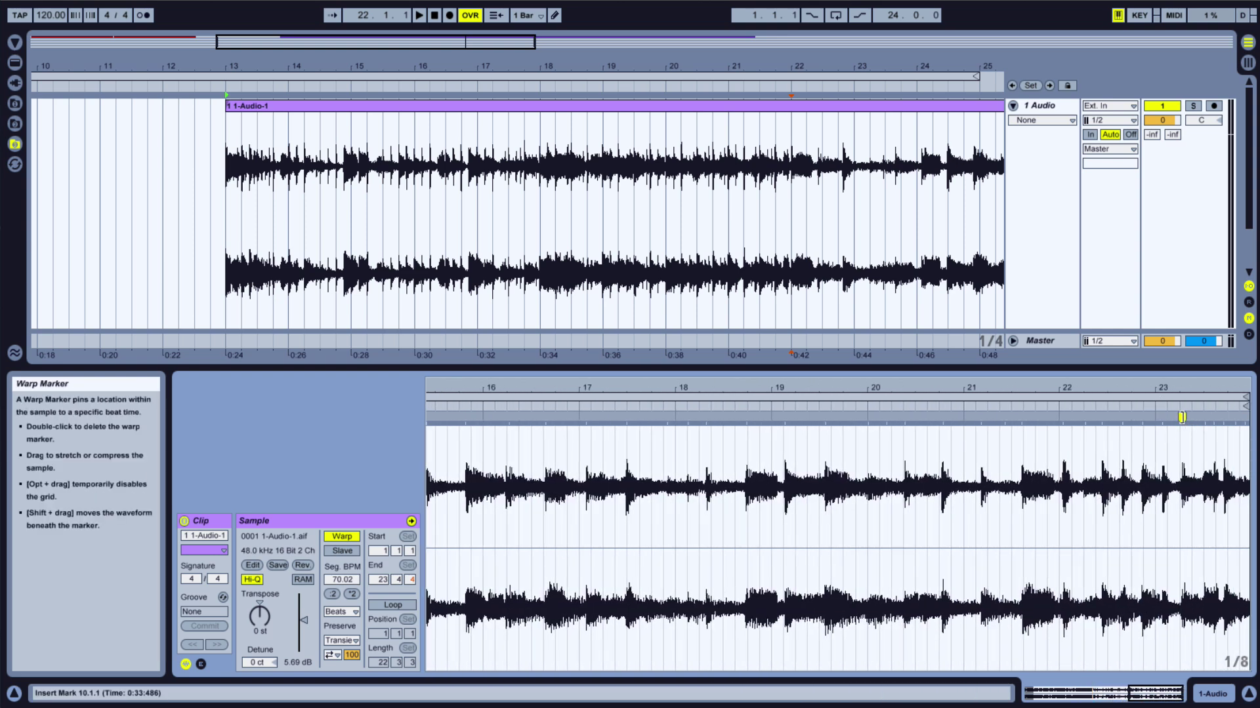
pyautogui.moveTo(1181, 417)
pyautogui.mouseDown()
pyautogui.moveTo(650, 417)
pyautogui.moveTo(1135, 393)
pyautogui.mouseUp()
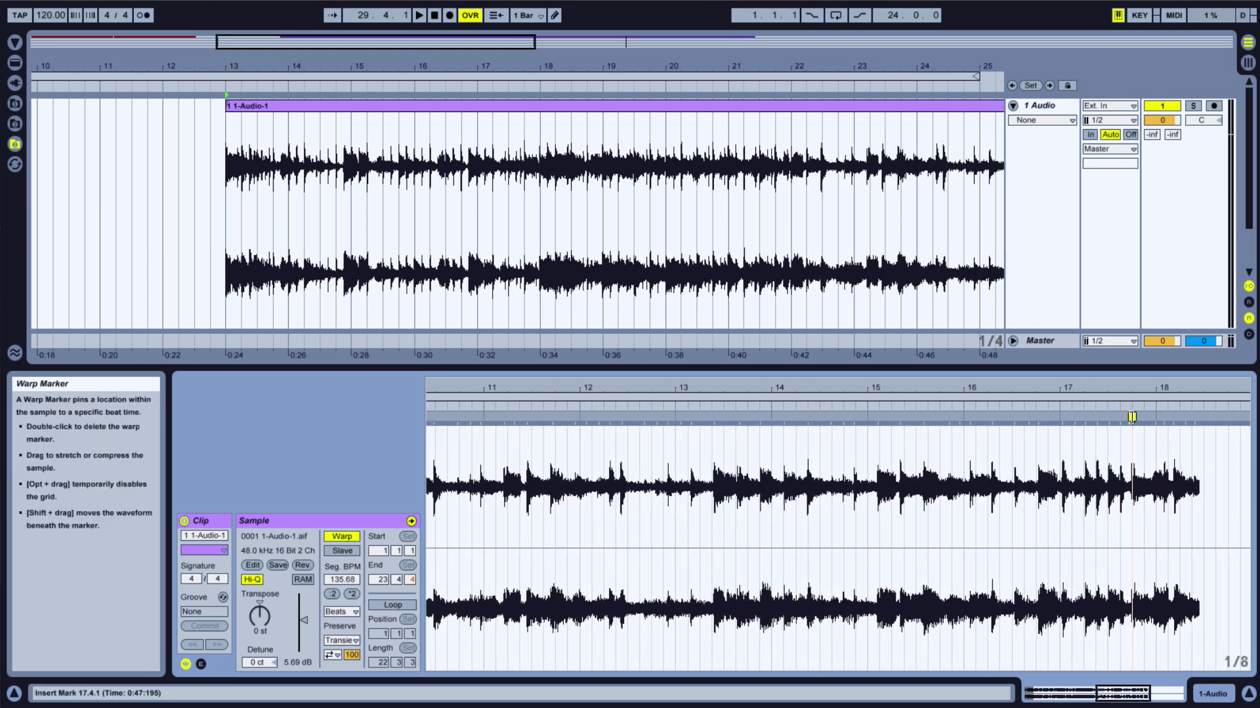
pyautogui.moveTo(1133, 436); pyautogui.dragTo(772, 470)
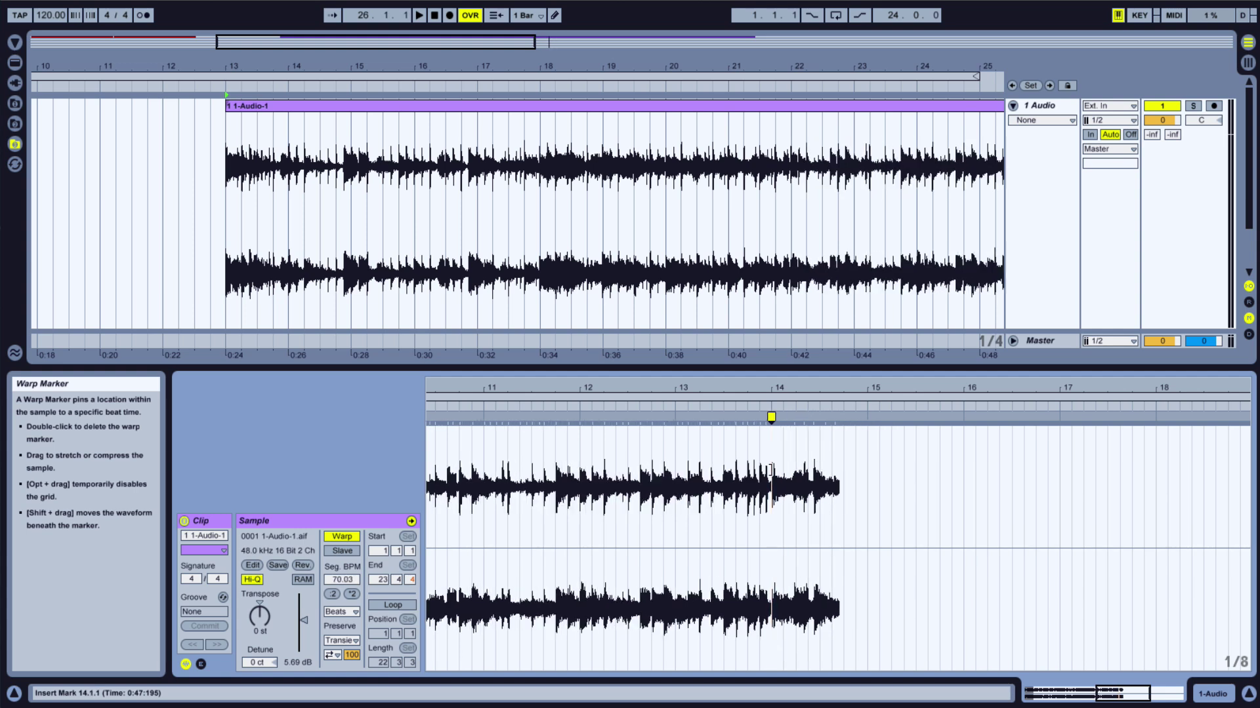
# Step: Play the warped purple clip from bar 13 to check its timing against the grid
pyautogui.moveTo(475, 392)
pyautogui.mouseDown()
pyautogui.moveTo(806, 393)
pyautogui.moveTo(807, 374)
pyautogui.mouseUp()
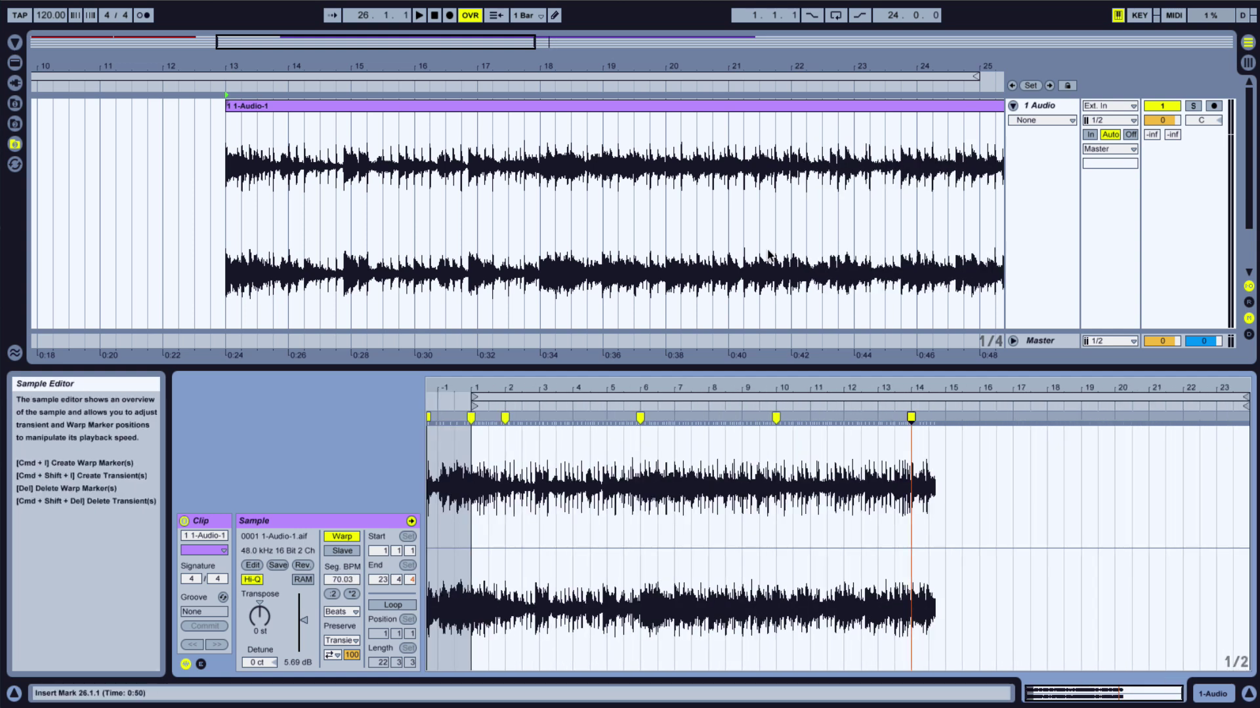
pyautogui.press('space')
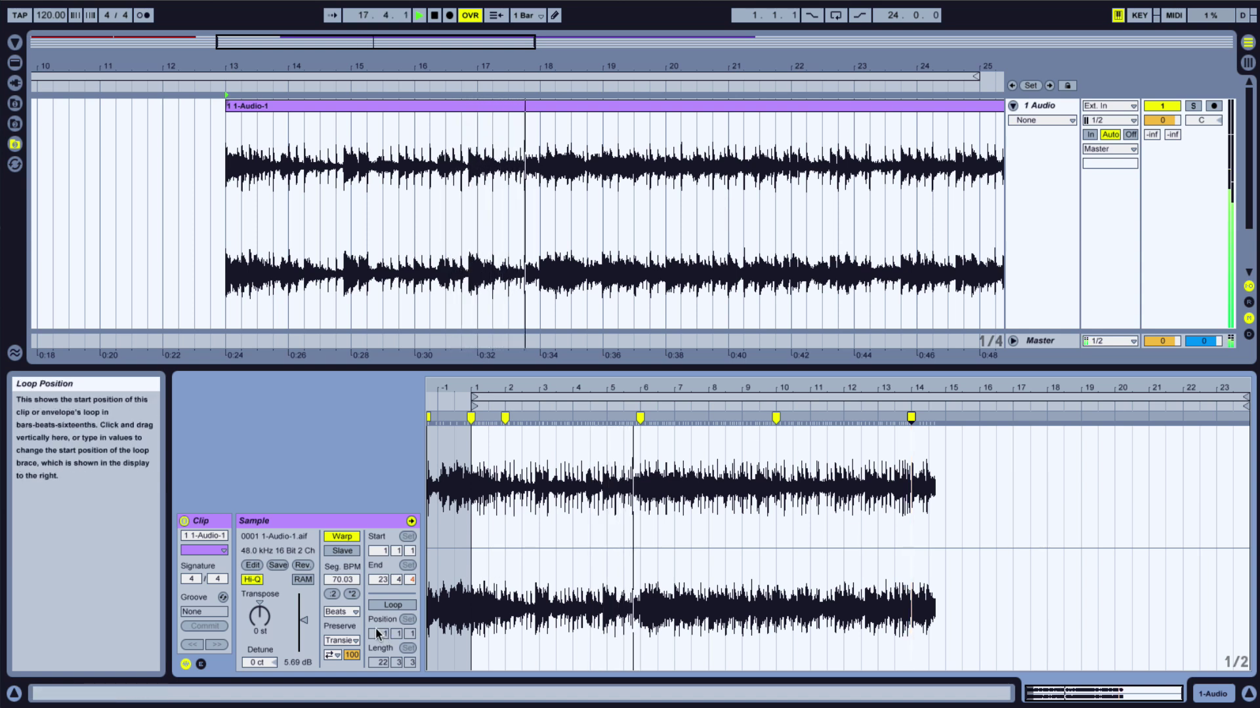
pyautogui.moveTo(301, 48); pyautogui.dragTo(394, 13)
pyautogui.press('space')
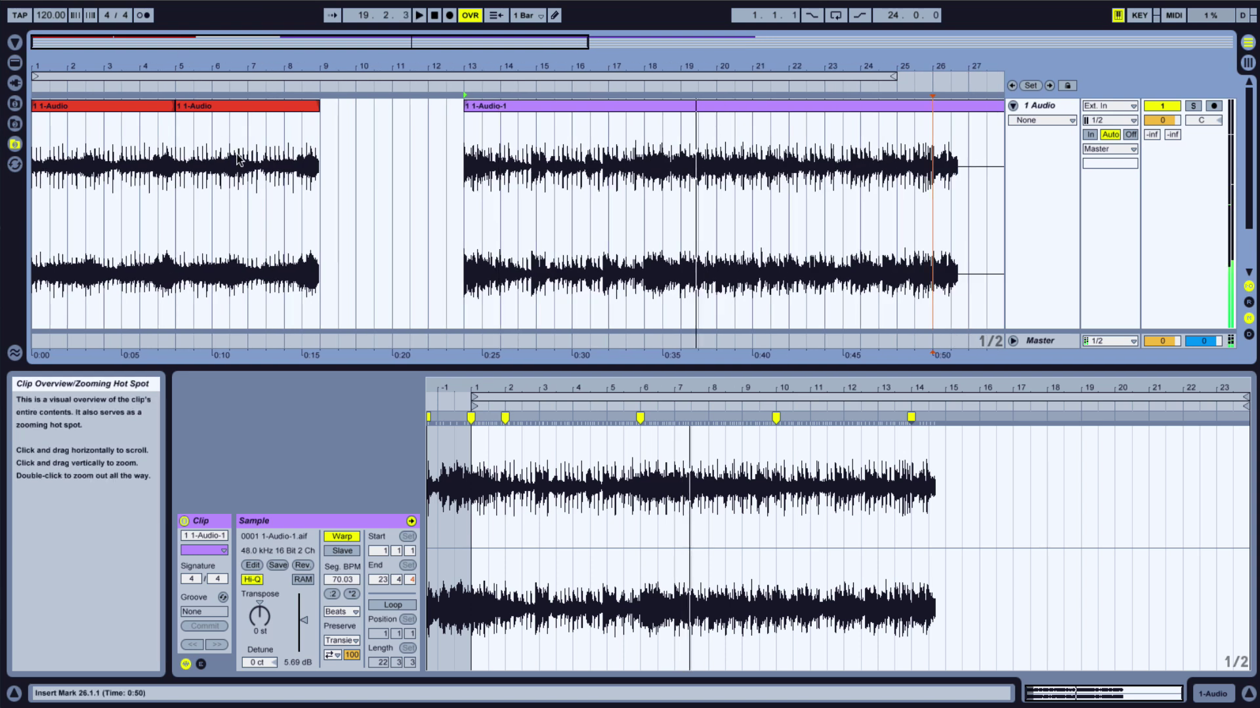
# Step: Select the two red clips and the purple clip in turn to compare their sample and warp settings
pyautogui.click(239, 113)
pyautogui.click(100, 108)
pyautogui.click(229, 109)
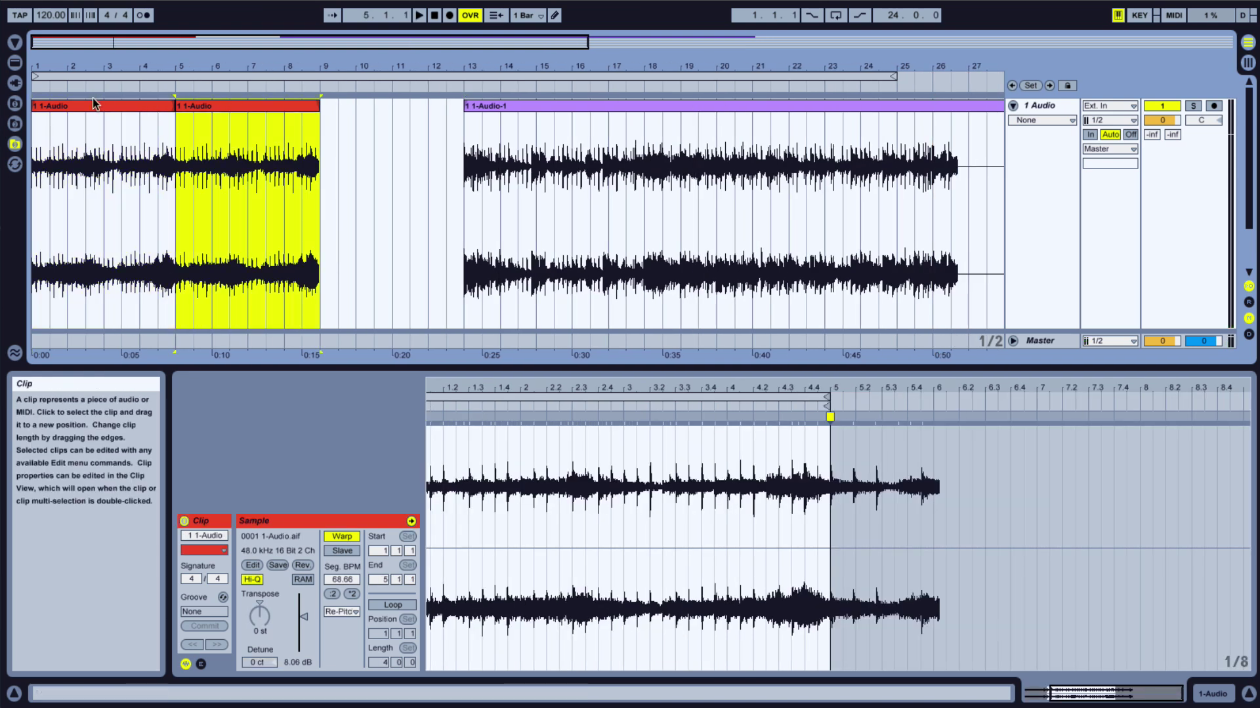
pyautogui.click(593, 104)
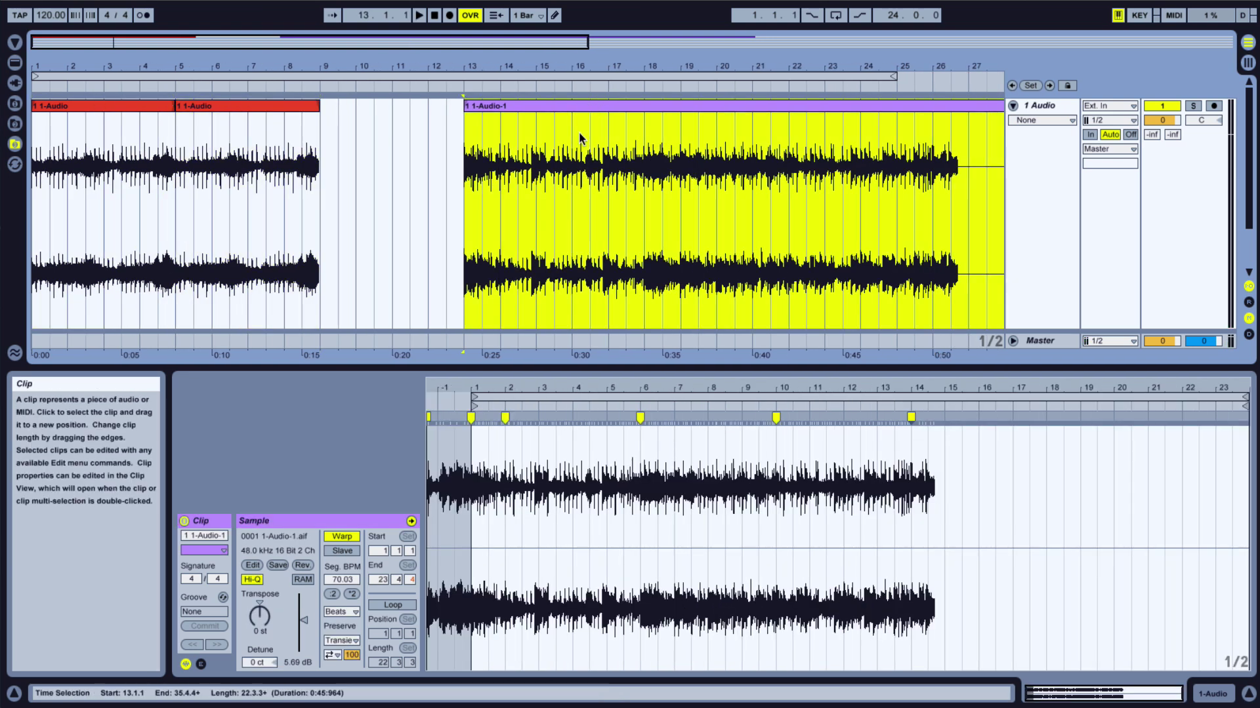
# Step: Set the purple clip's warp mode to Re-Pitch and play it from bar 13
pyautogui.click(341, 613)
pyautogui.click(353, 663)
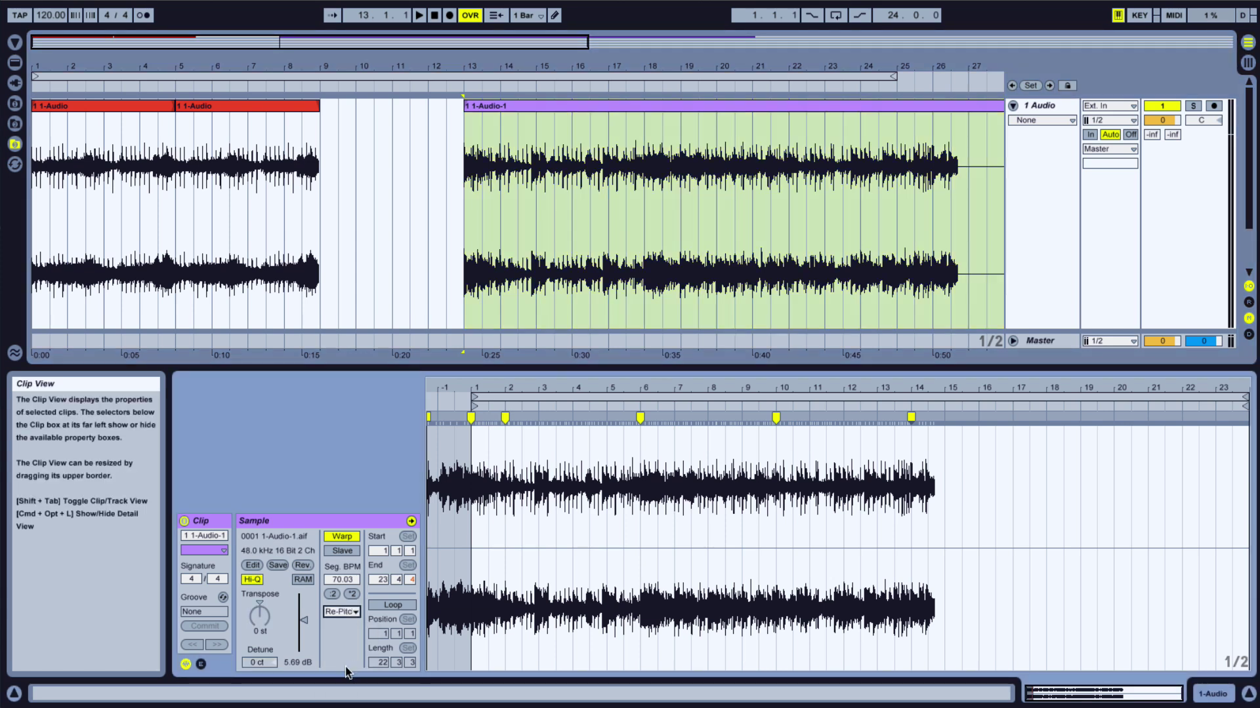
pyautogui.press('space')
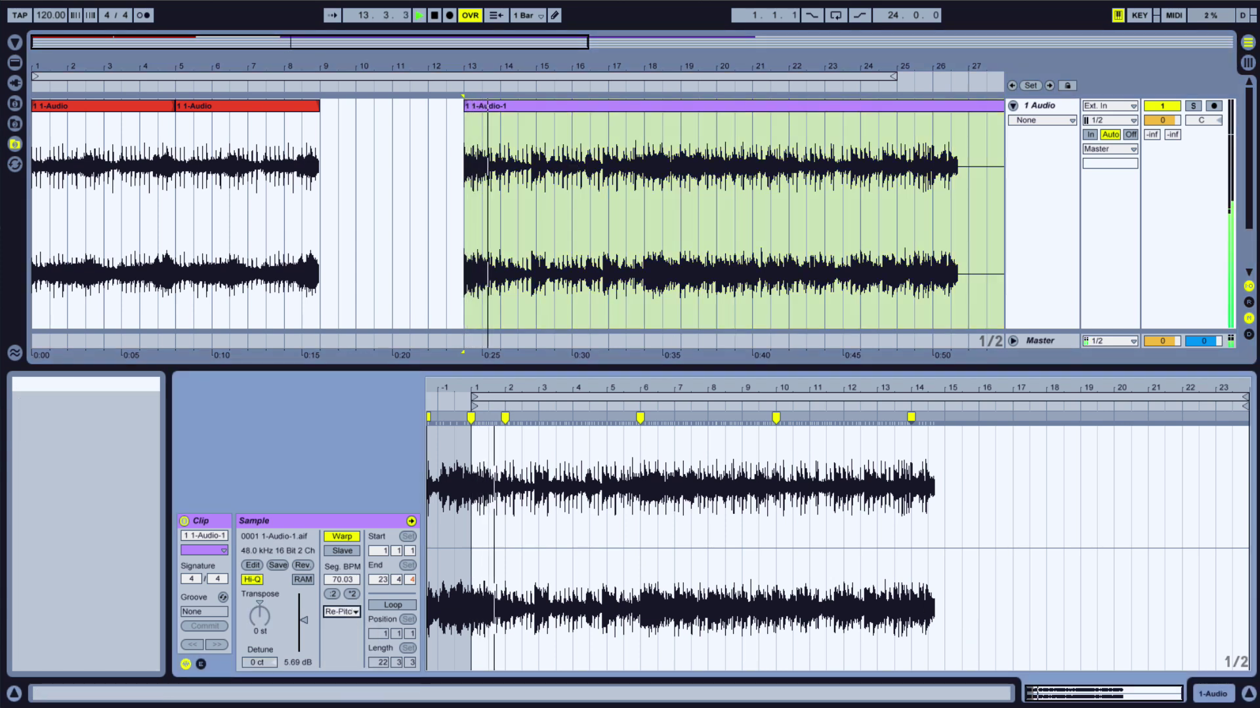
# Step: Move the purple clip's start marker to 1.4.1 and play the clip from its new start
pyautogui.moveTo(1076, 689); pyautogui.dragTo(1035, 695)
pyautogui.press('space')
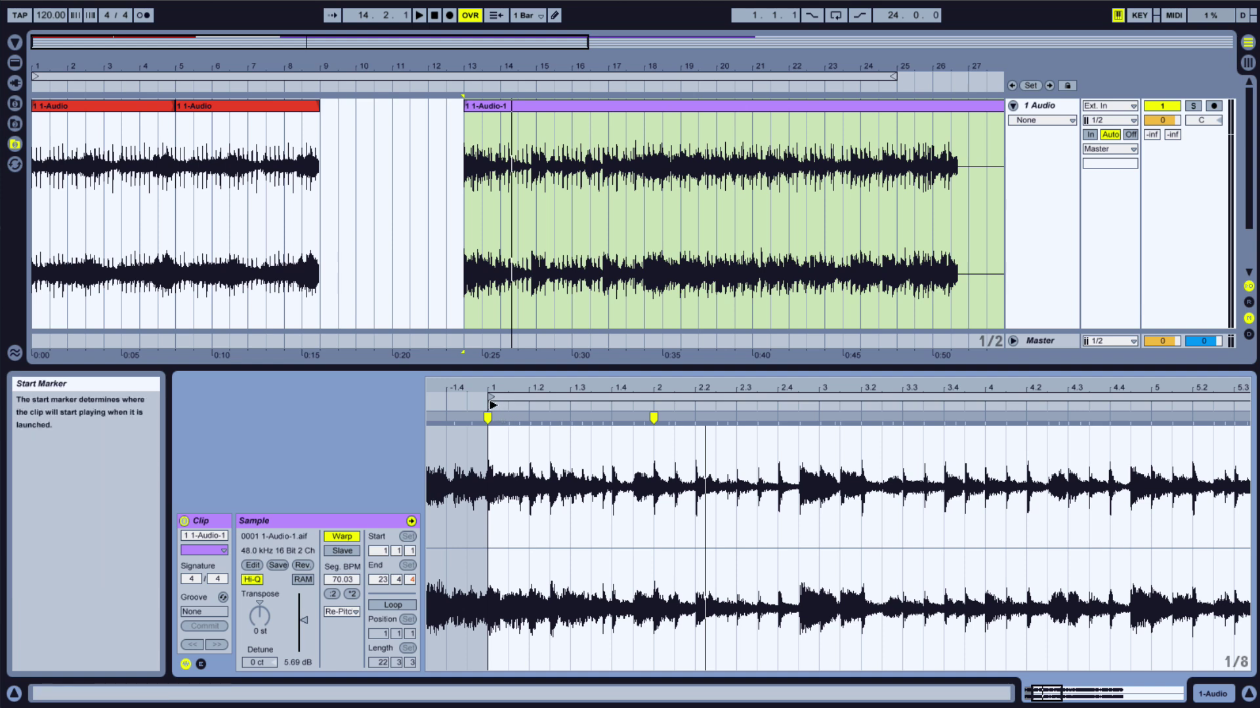
pyautogui.moveTo(492, 404); pyautogui.dragTo(612, 406)
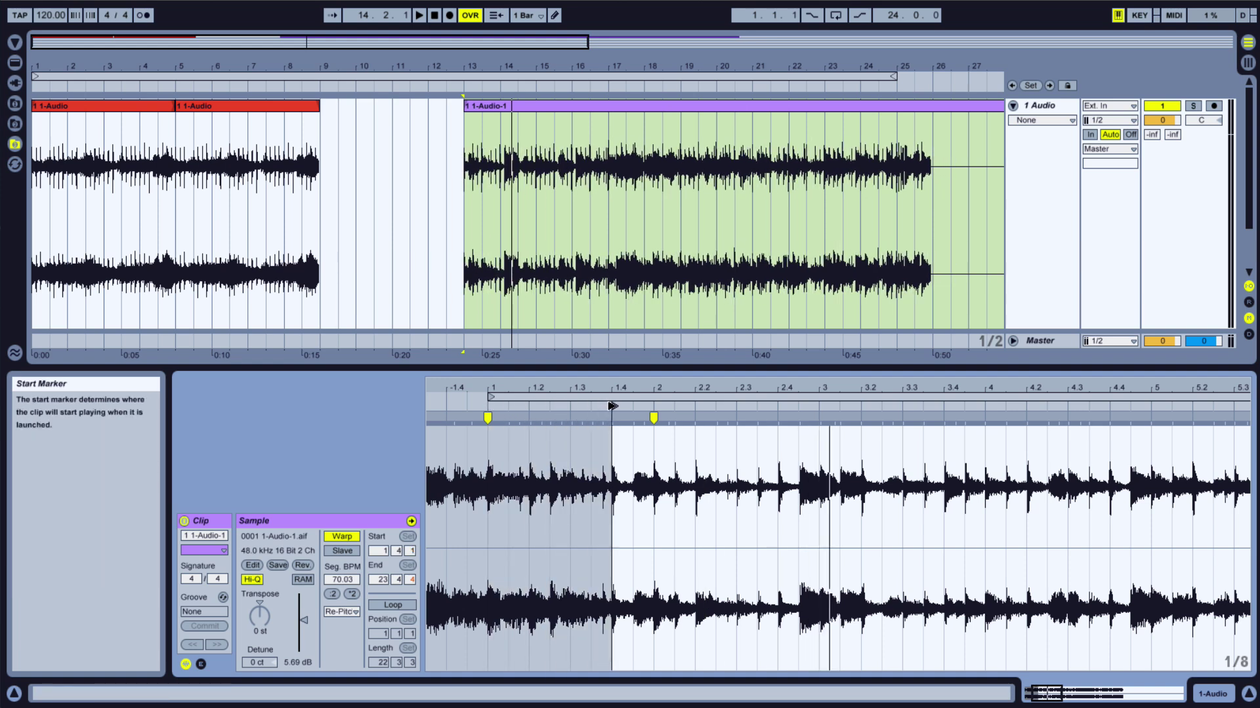
pyautogui.press('space')
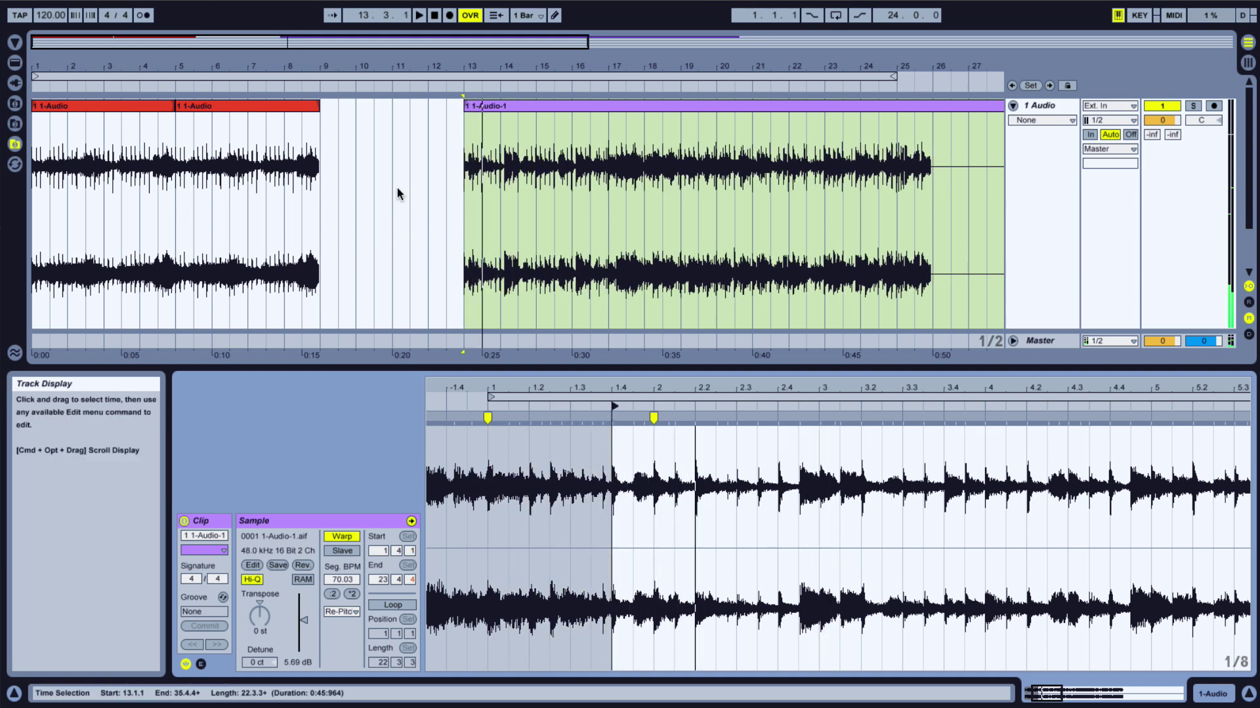
# Step: Move the purple clip to 8.4.1 in the arrangement so that it overlaps the end of the second red clip
pyautogui.moveTo(322, 48); pyautogui.dragTo(242, 43)
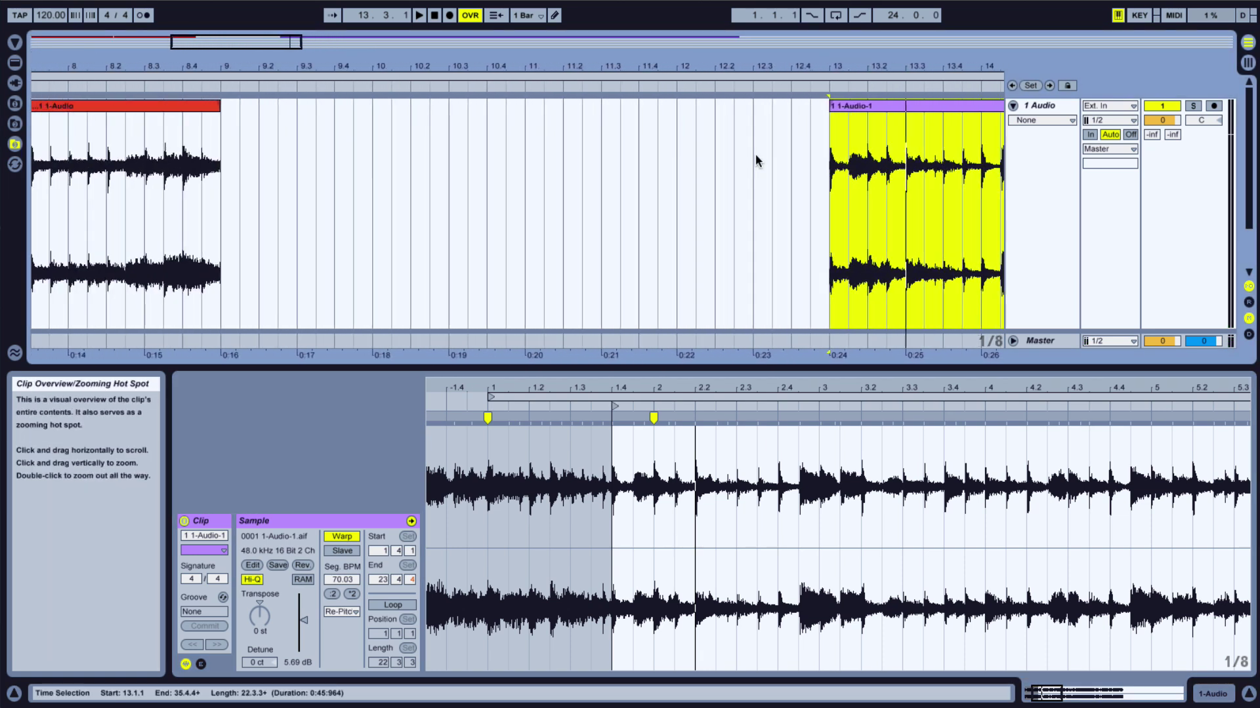
pyautogui.moveTo(906, 118); pyautogui.dragTo(262, 139)
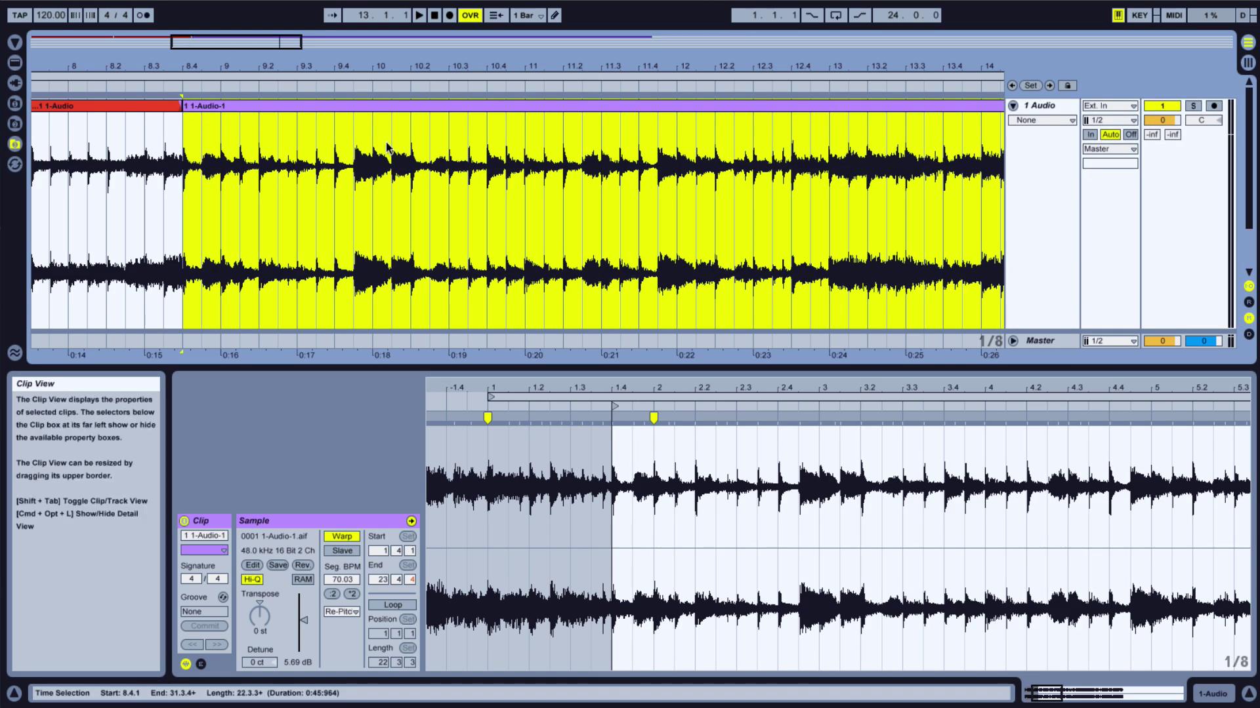
pyautogui.moveTo(256, 41); pyautogui.dragTo(256, 6)
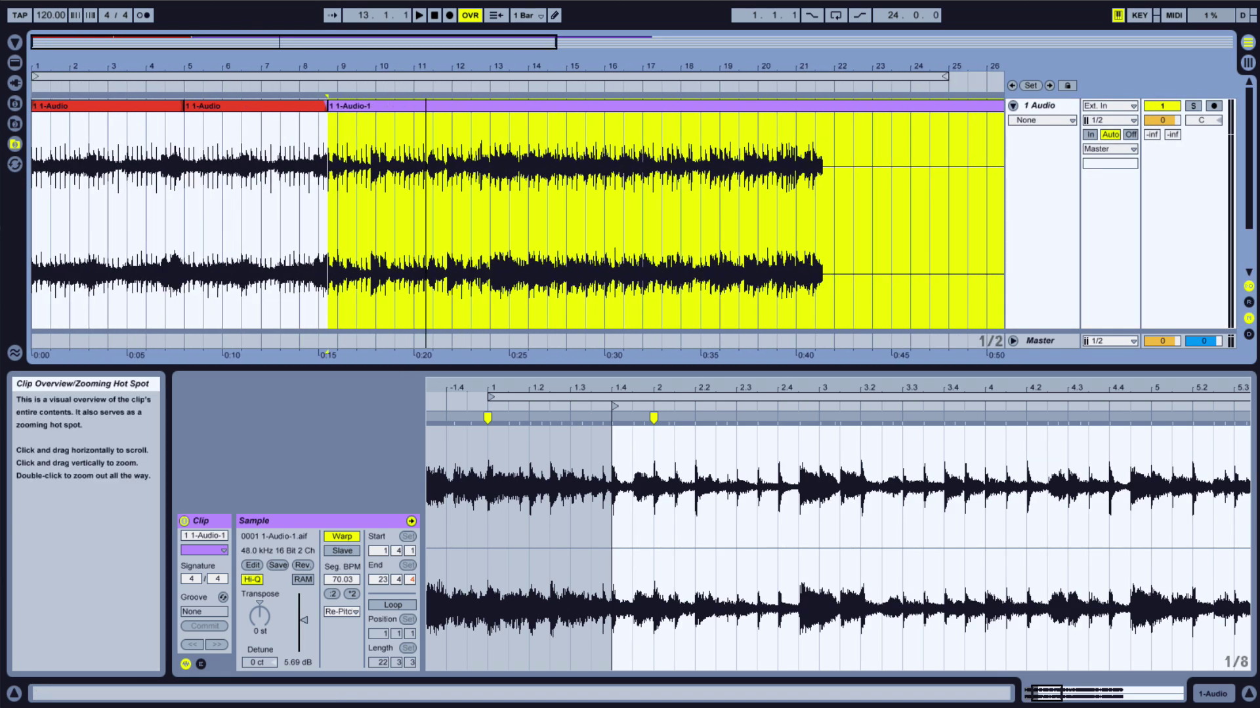
# Step: Trim the empty tail off the purple clip and set its sample end to 14.1.1
pyautogui.doubleClick(454, 41)
pyautogui.click(714, 126)
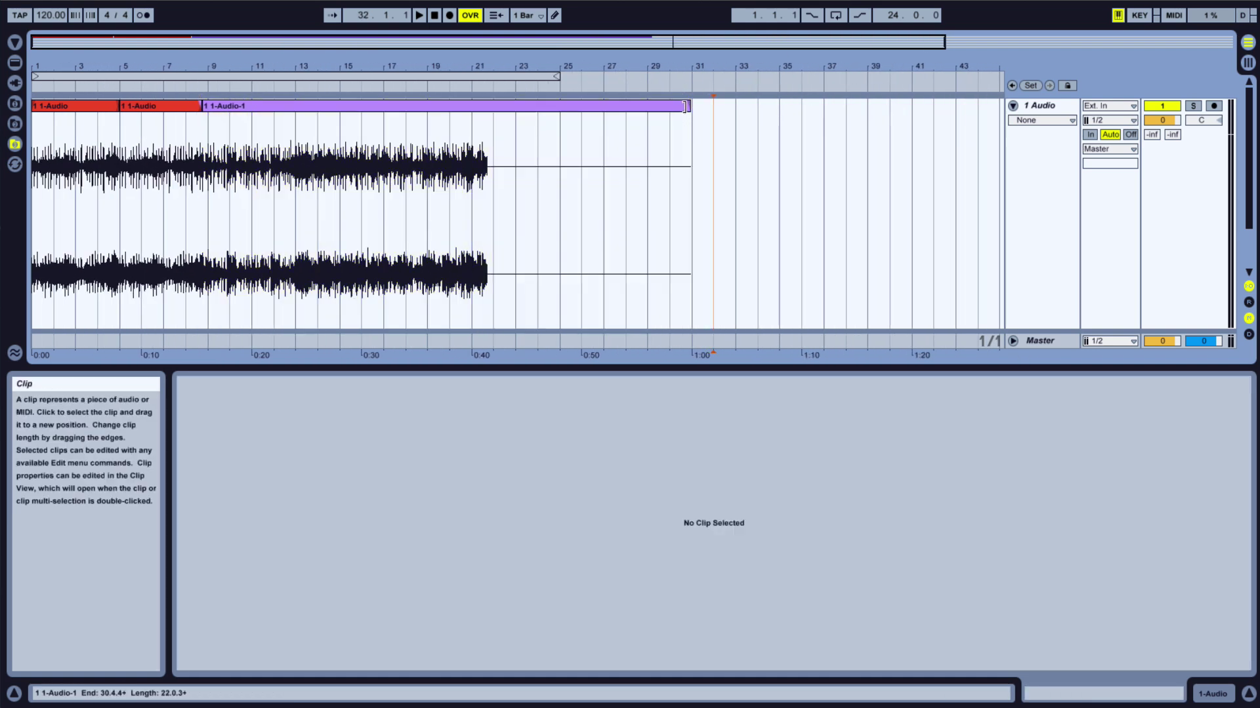
pyautogui.moveTo(689, 113); pyautogui.dragTo(497, 110)
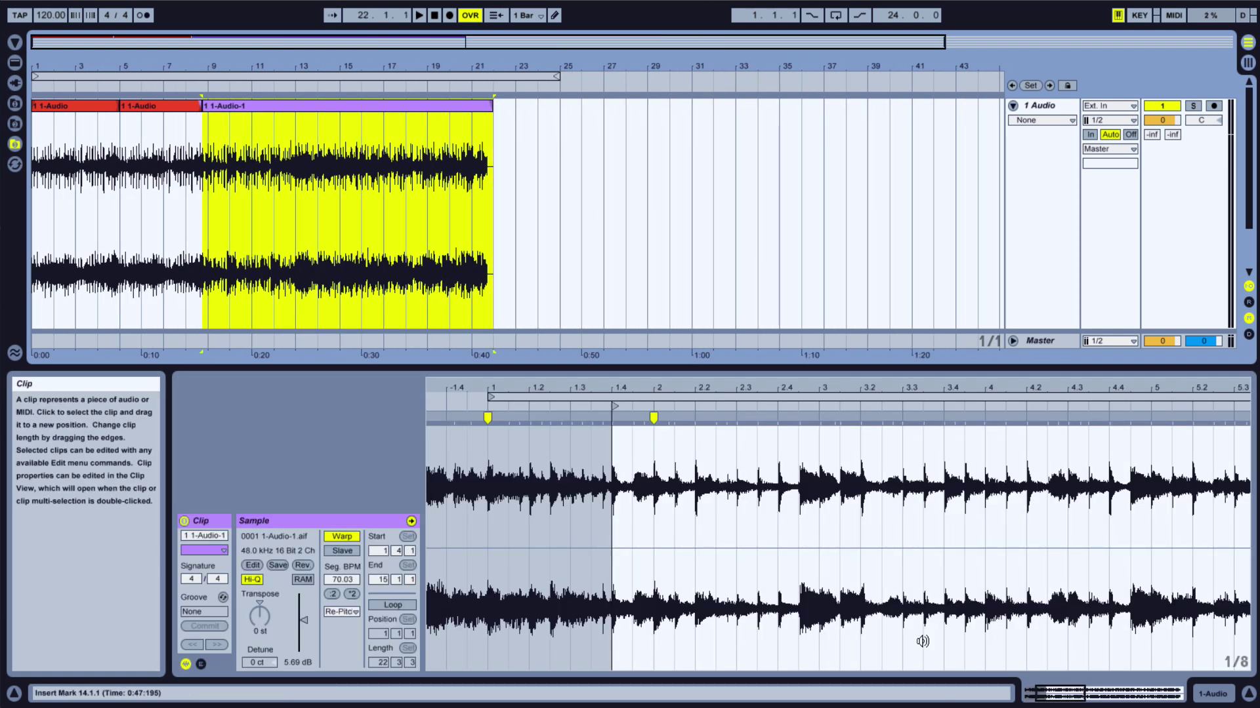
pyautogui.doubleClick(1060, 693)
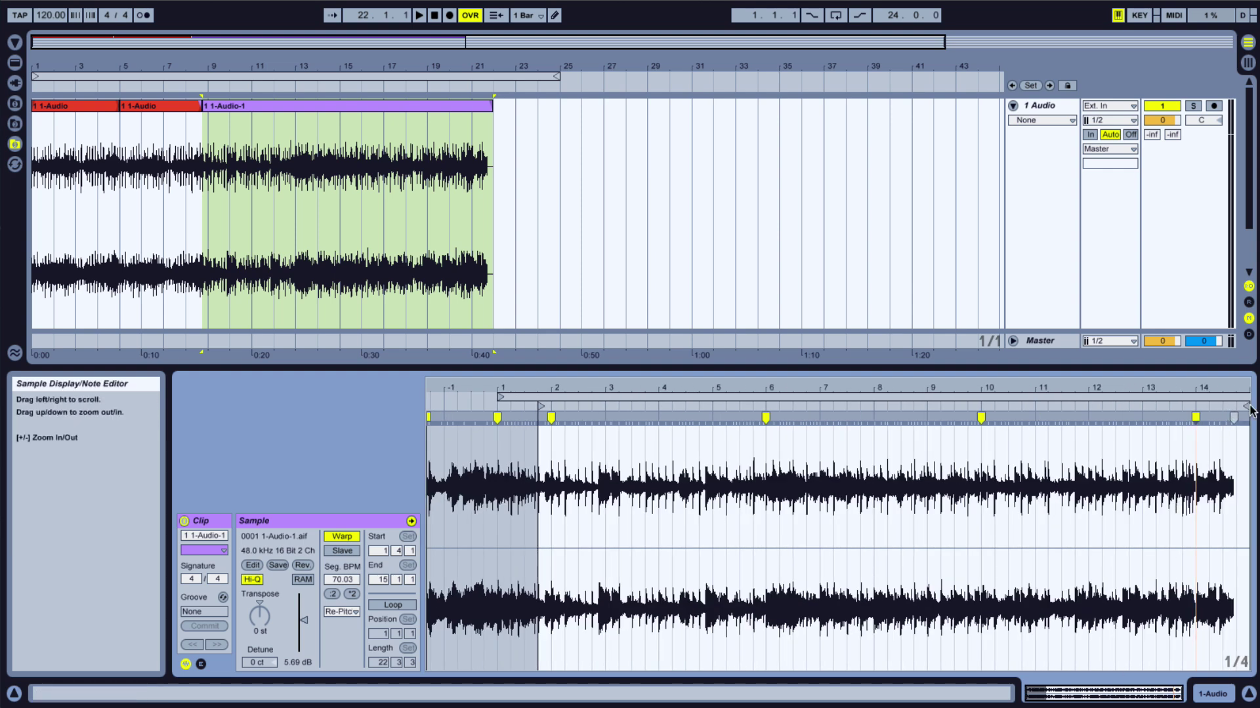
pyautogui.moveTo(1244, 406)
pyautogui.mouseDown()
pyautogui.moveTo(1191, 407)
pyautogui.moveTo(1219, 396)
pyautogui.mouseUp()
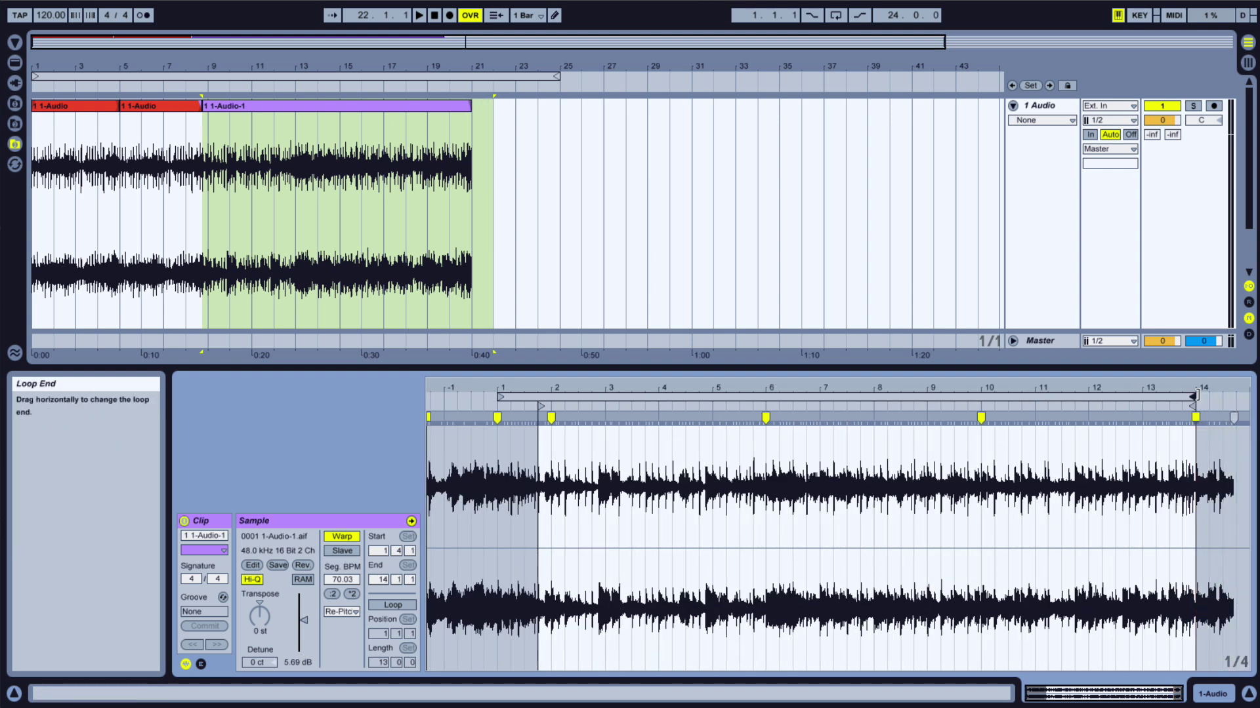
# Step: Set the song tempo to 82 BPM and play the transition from the red clip into the purple clip
pyautogui.click(459, 41)
pyautogui.click(442, 13)
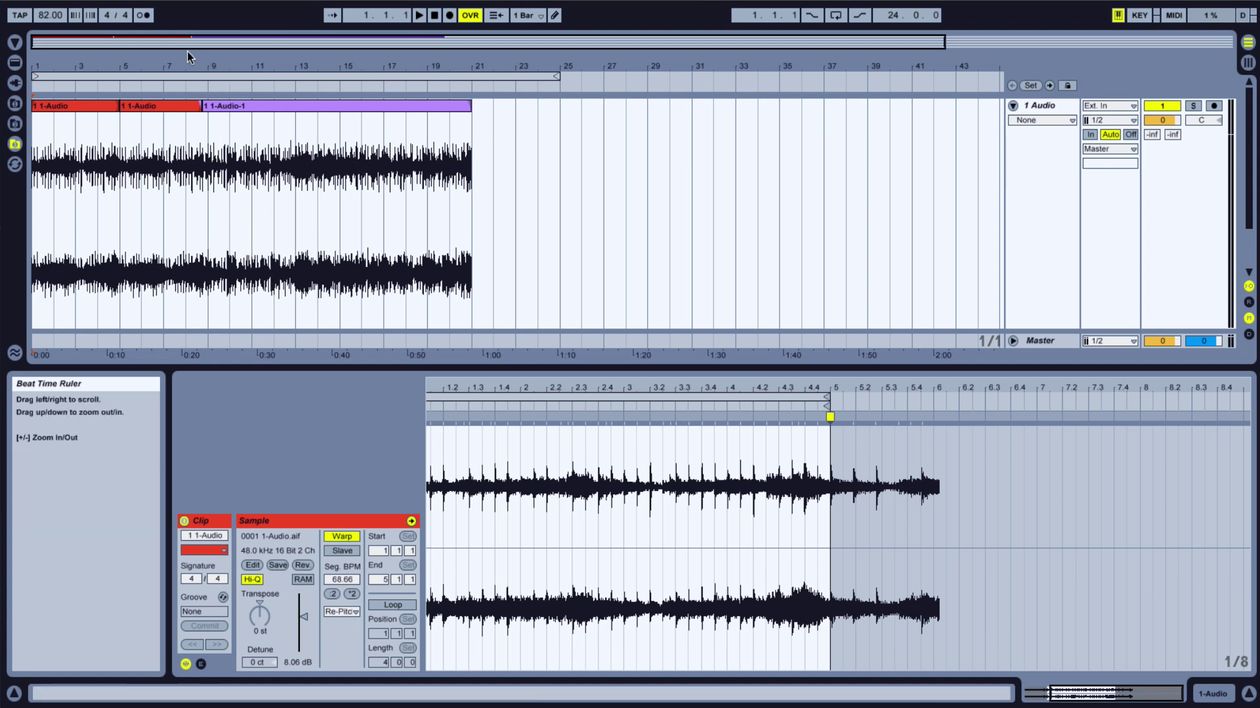
pyautogui.moveTo(213, 65); pyautogui.dragTo(207, 94)
pyautogui.click(210, 147)
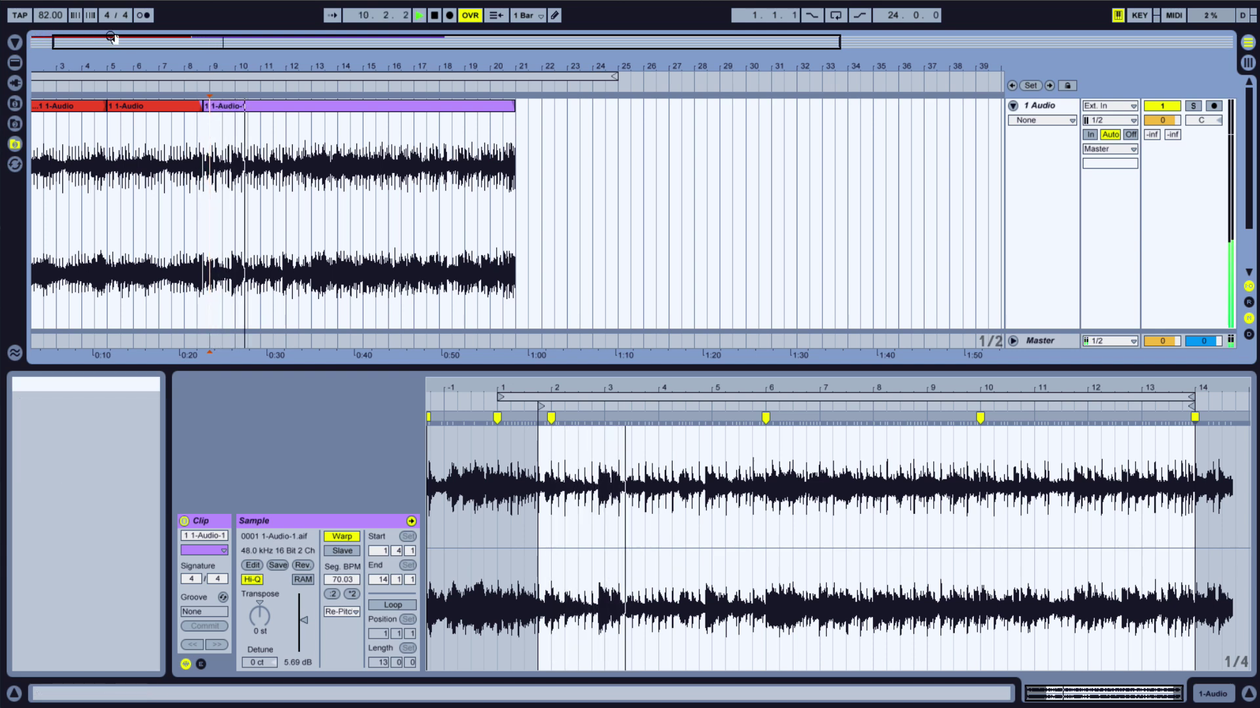
# Step: Split the purple clip at 13.1.1 and play the arrangement from 8.3.1
pyautogui.moveTo(113, 38); pyautogui.dragTo(164, 113)
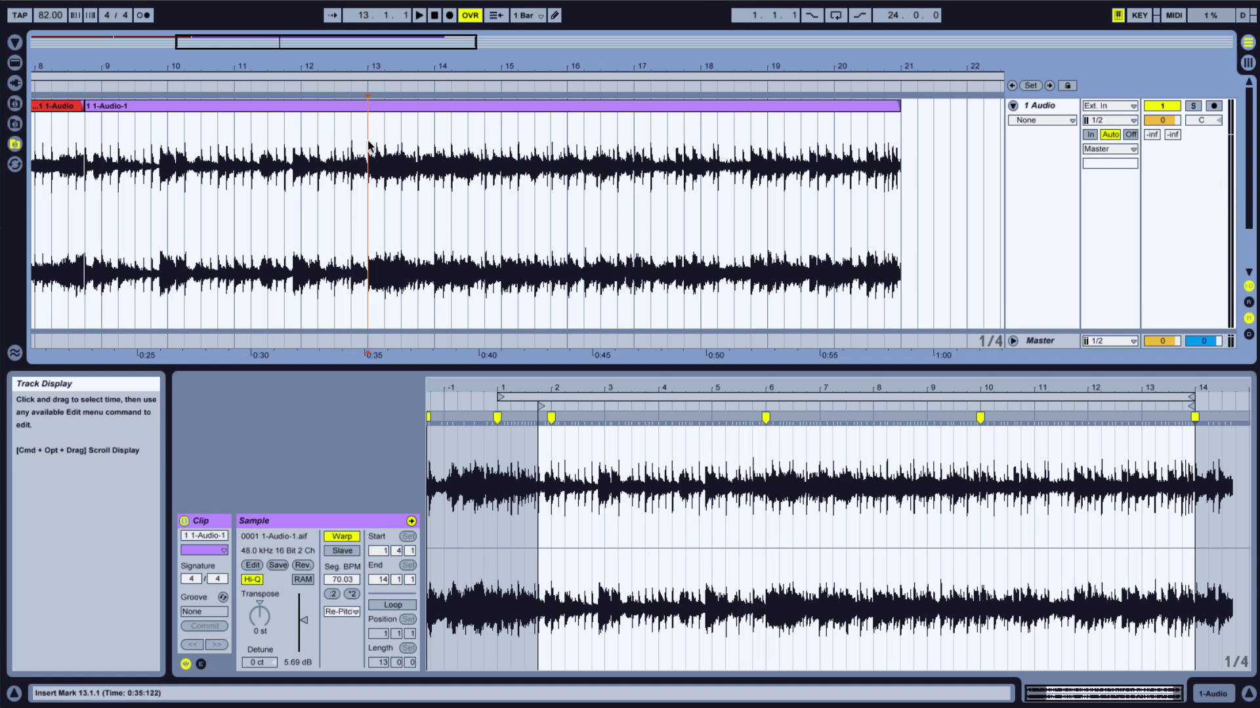
pyautogui.press('super+e')
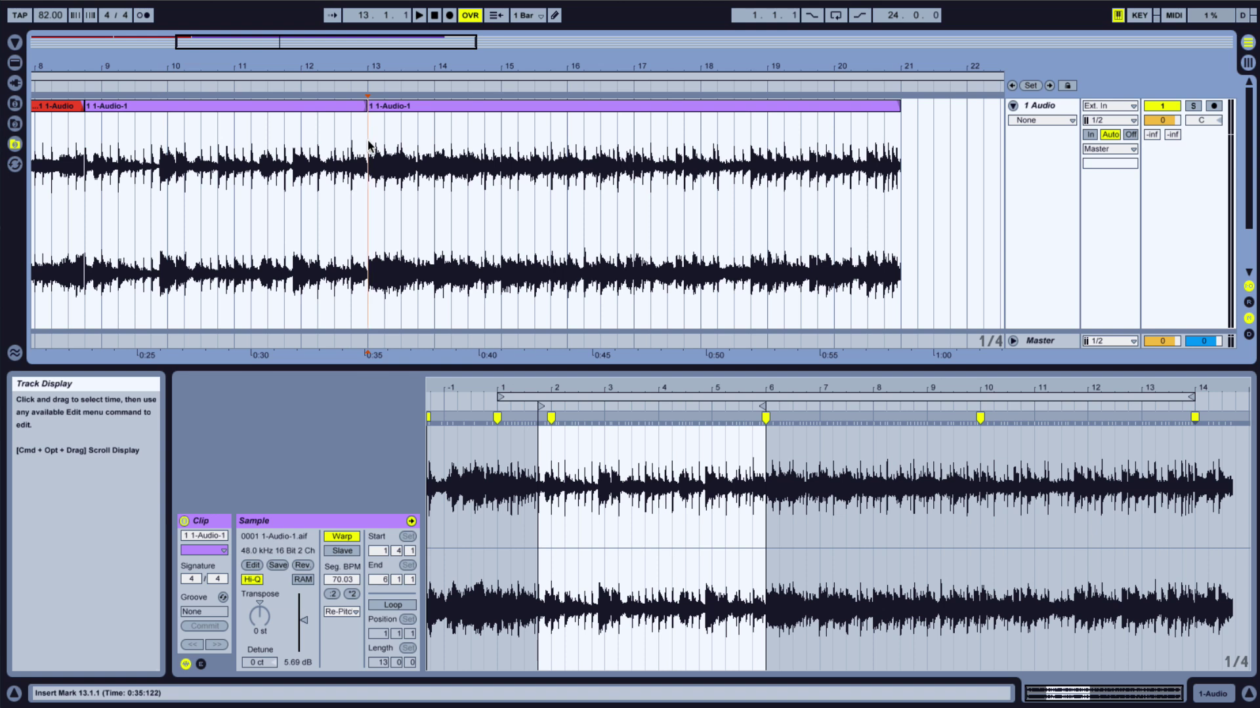
pyautogui.click(68, 141)
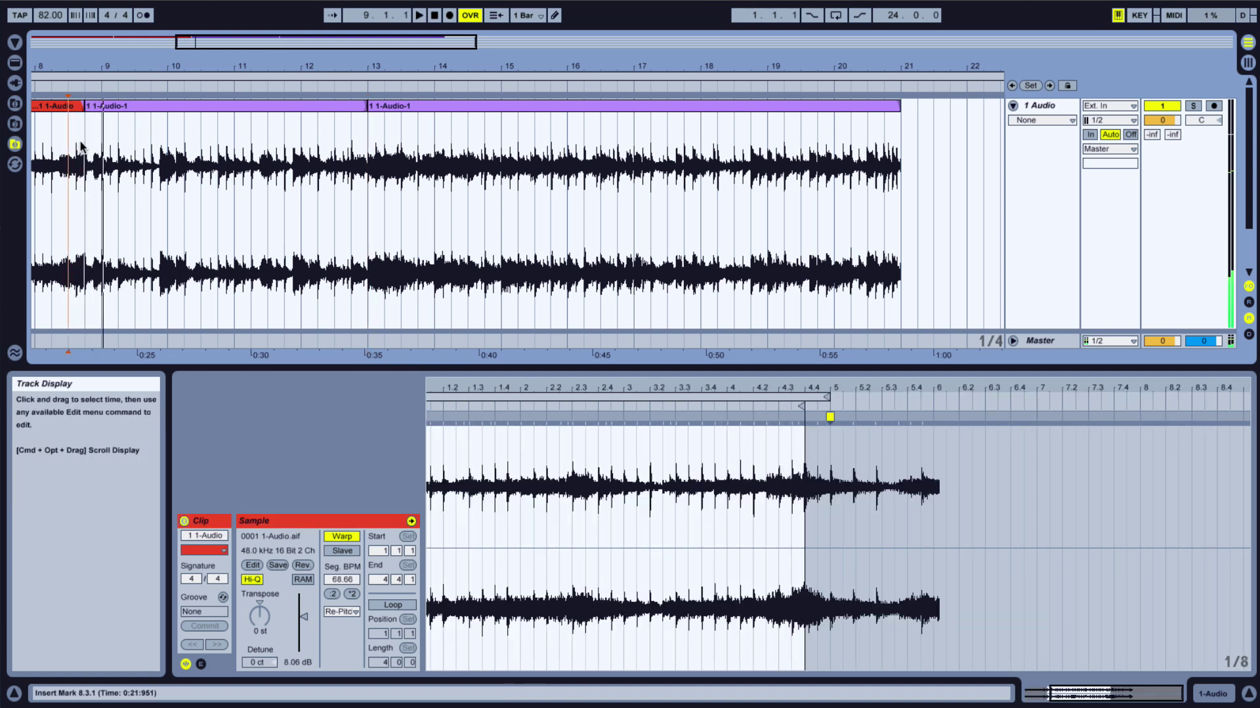
# Step: Move the second purple clip to 18.3.1, then copy the first purple clip to 12.4.1 and play across the join
pyautogui.moveTo(397, 111); pyautogui.dragTo(784, 111)
pyautogui.moveTo(242, 47); pyautogui.dragTo(242, 98)
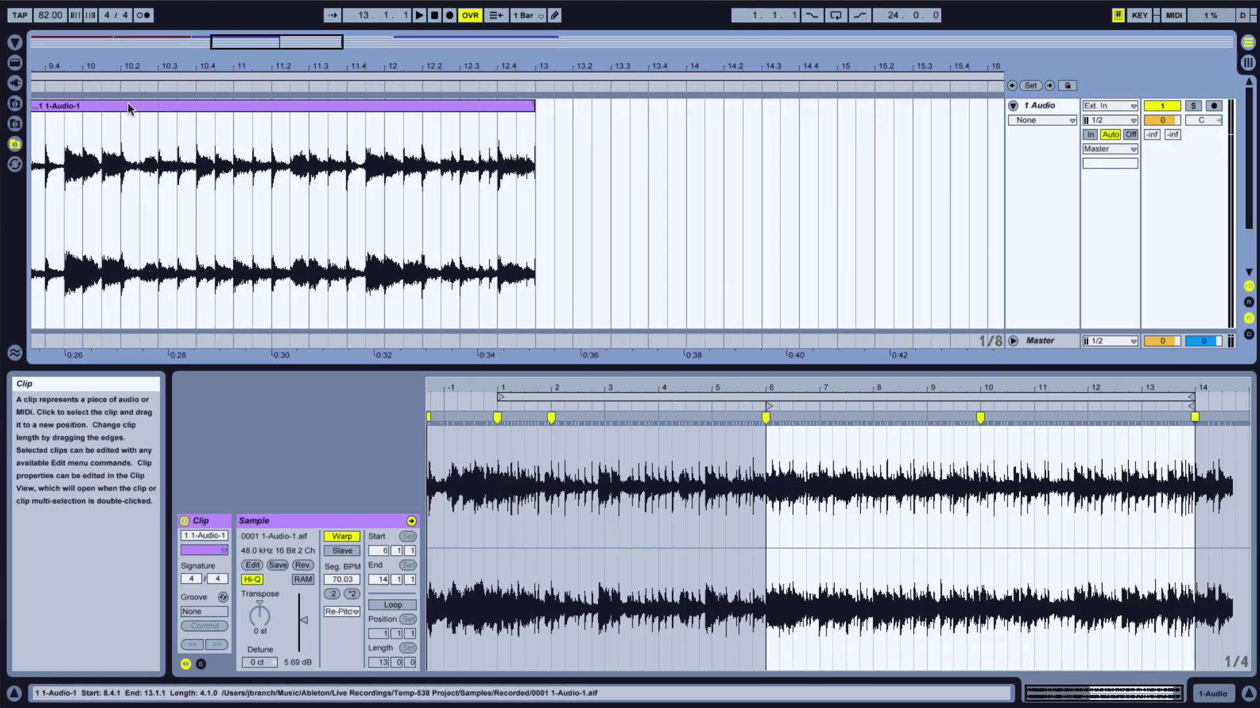
pyautogui.moveTo(128, 108); pyautogui.dragTo(716, 120)
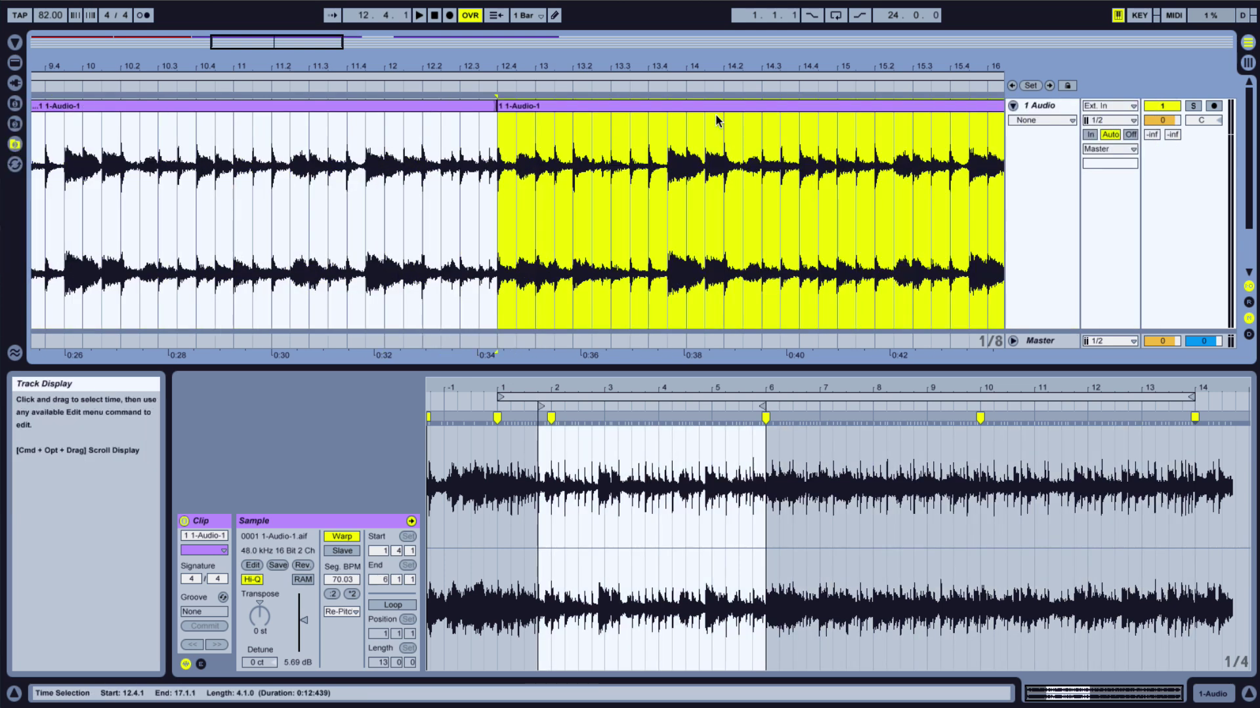
pyautogui.click(421, 149)
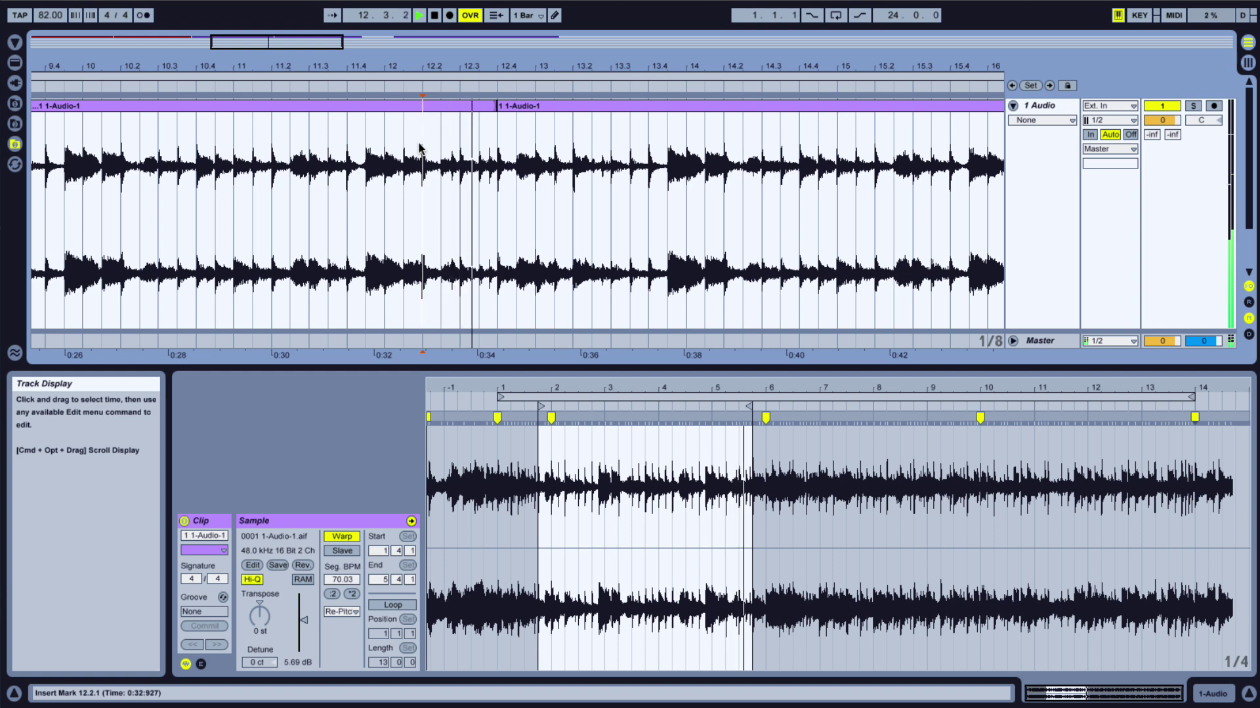
pyautogui.moveTo(328, 54); pyautogui.dragTo(327, 23)
pyautogui.press('space')
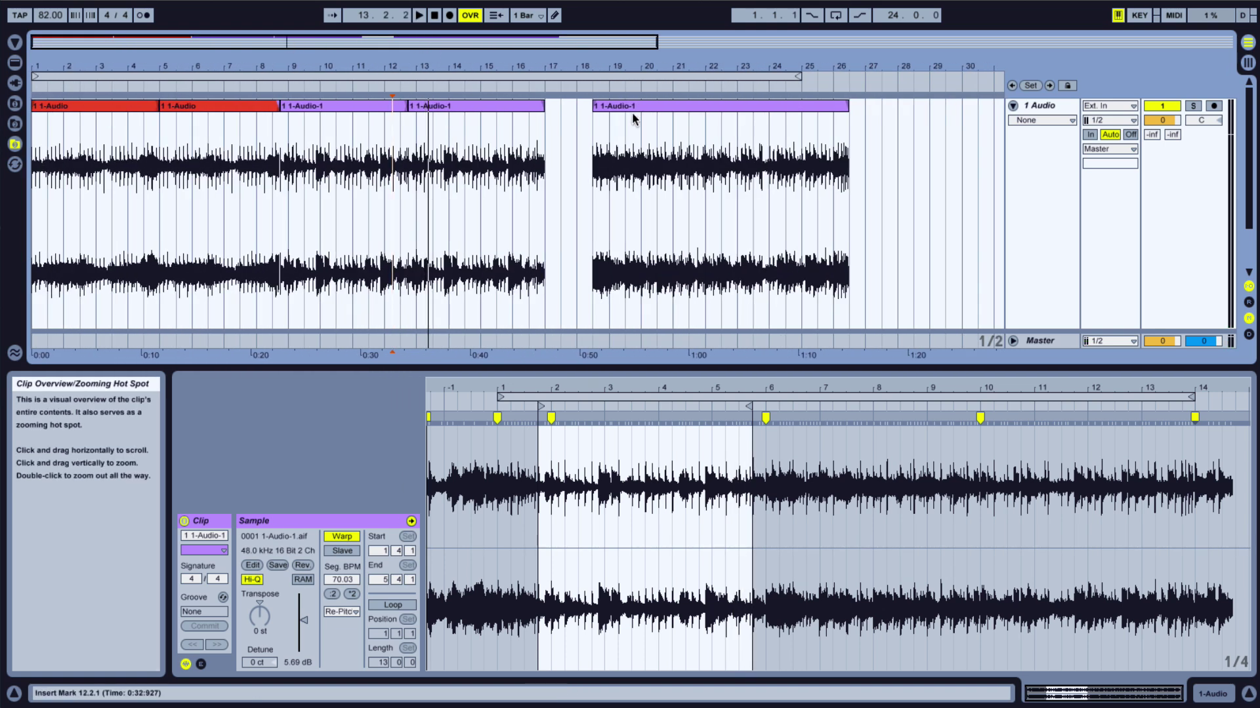
# Step: Move the last purple clip to 17.1.1, directly after the copied purple clip
pyautogui.moveTo(630, 105); pyautogui.dragTo(590, 111)
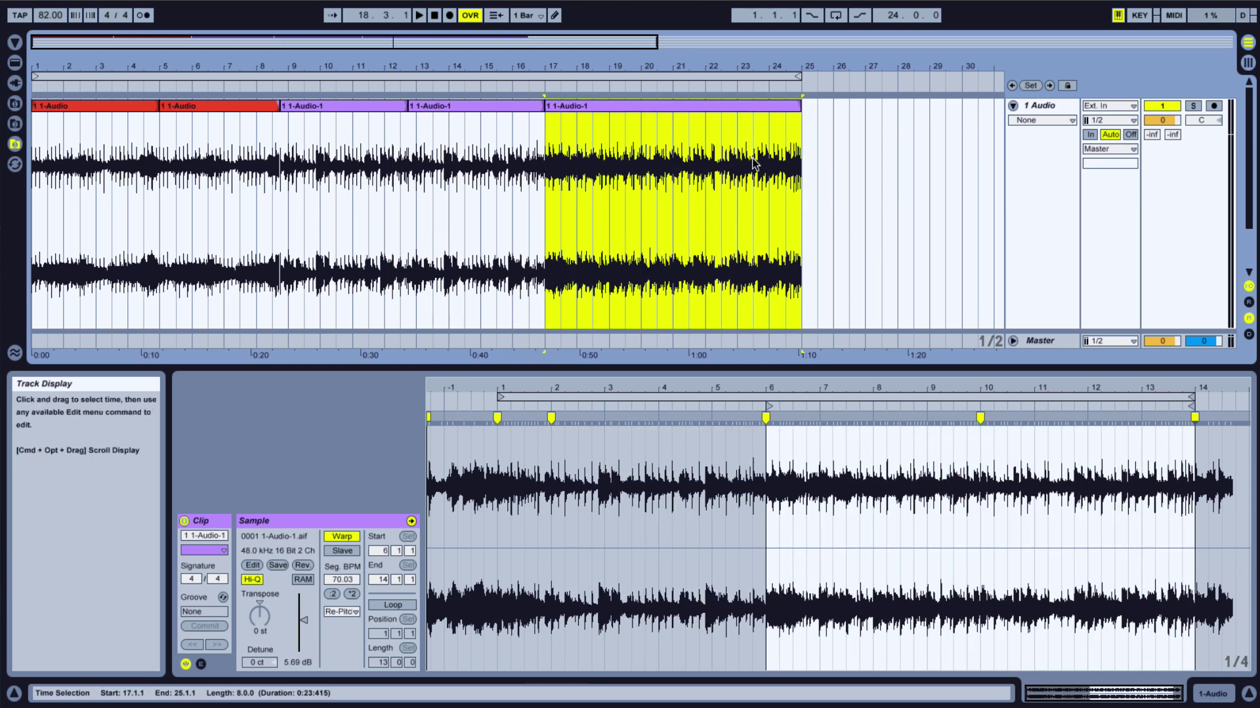
pyautogui.click(805, 161)
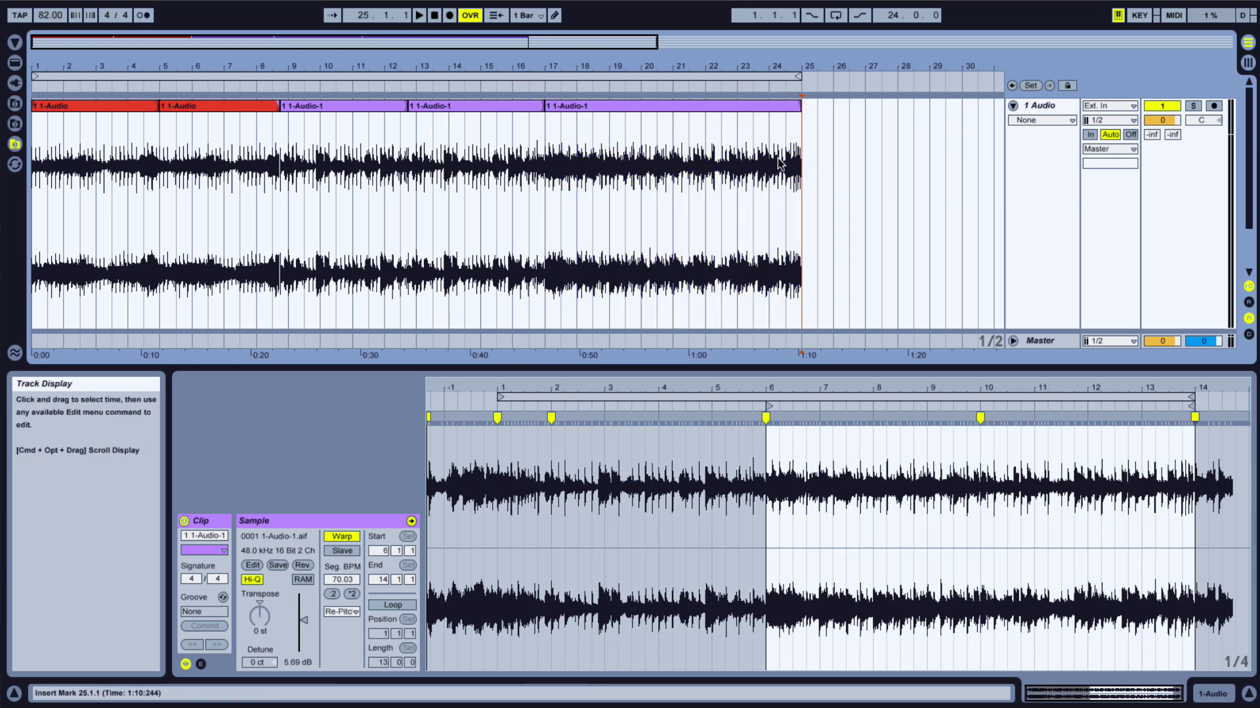
# Step: Play the arrangement from 1.1.1 and switch on the 24-bar arrangement loop
pyautogui.click(434, 16)
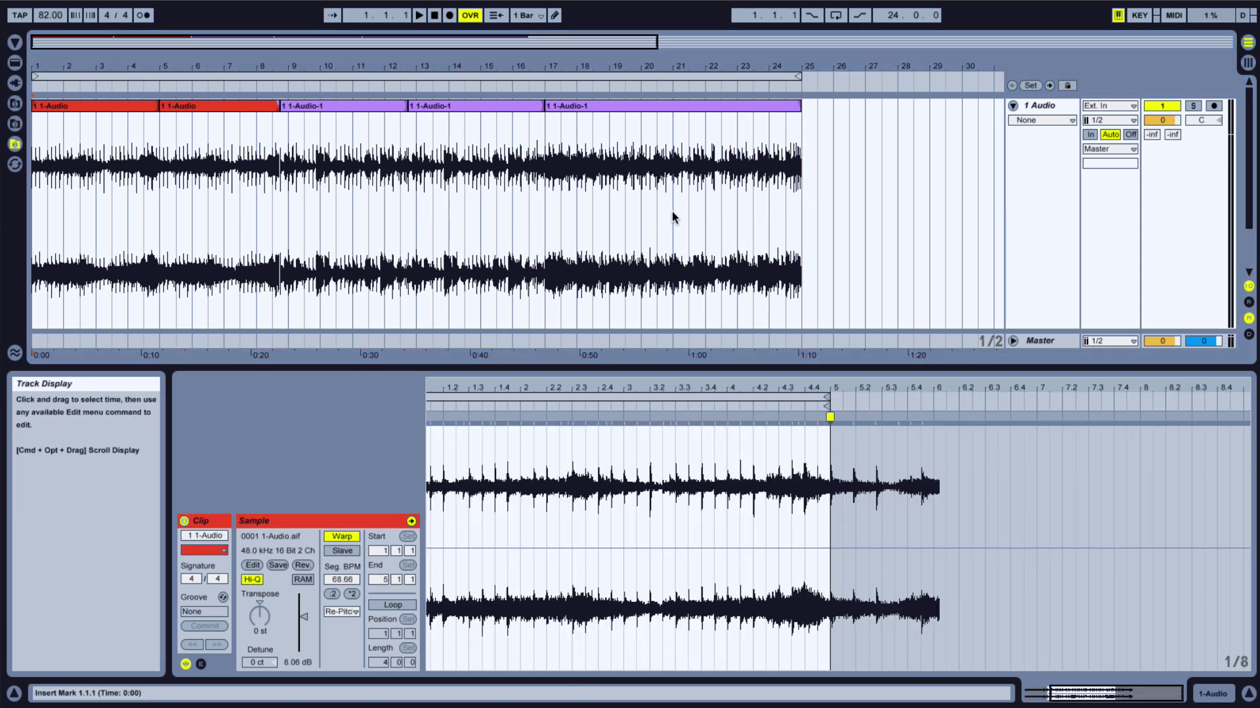
pyautogui.click(420, 15)
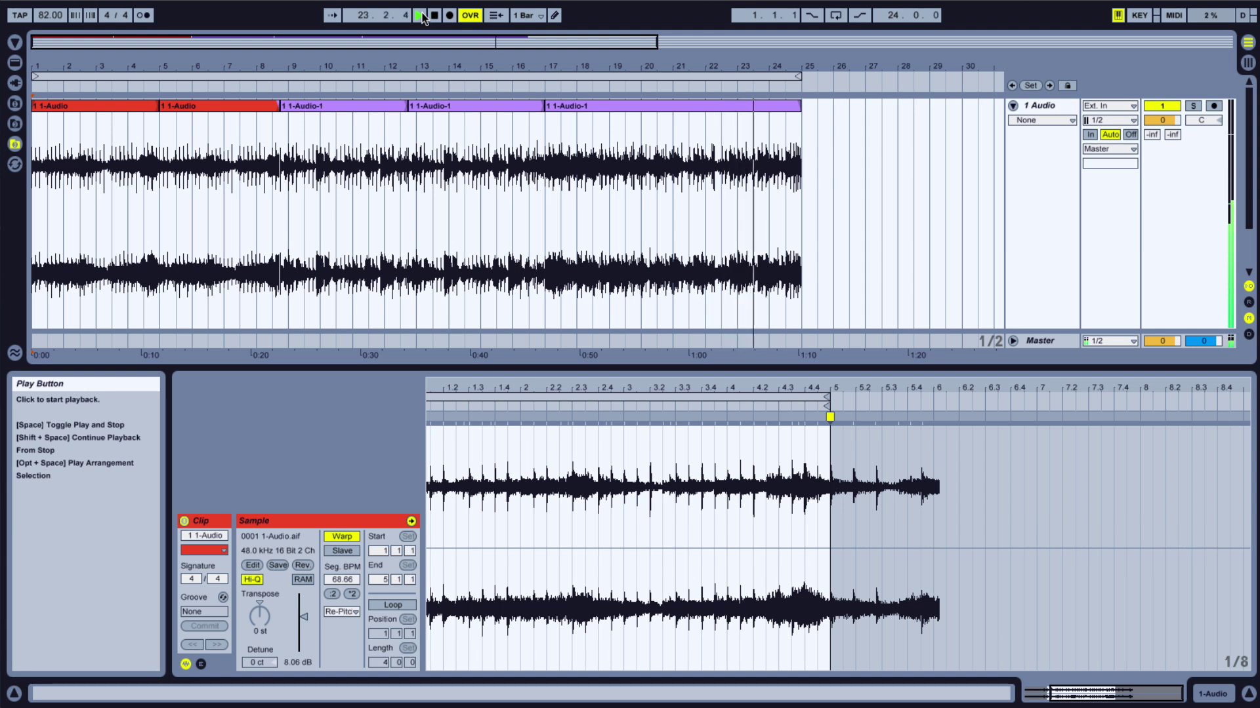
pyautogui.click(835, 15)
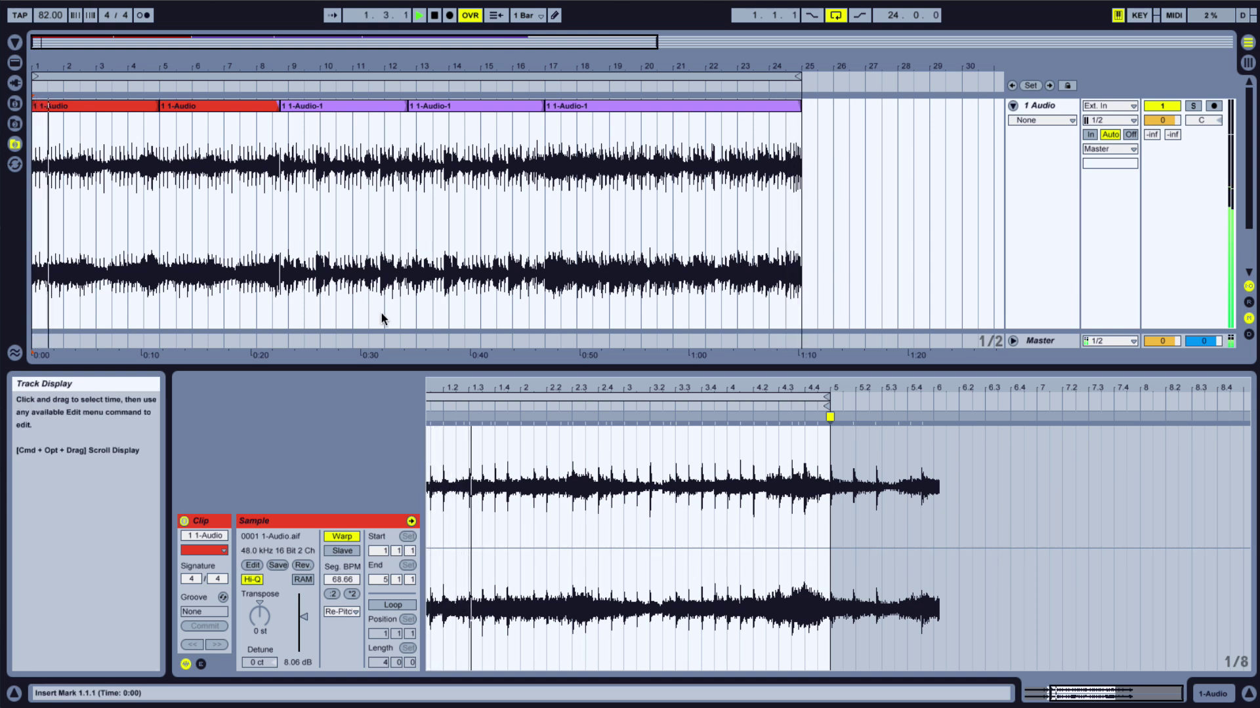
pyautogui.press('space')
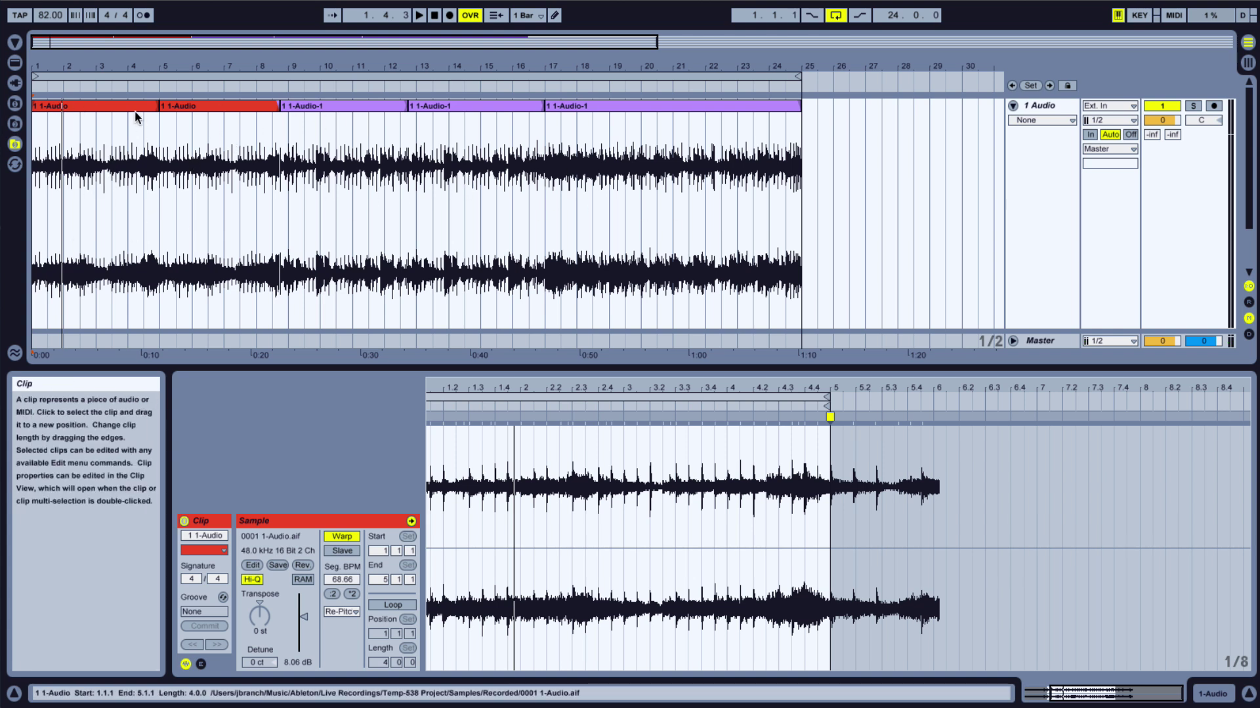
# Step: Set the warp mode of all five clips to Complex
pyautogui.click(95, 104)
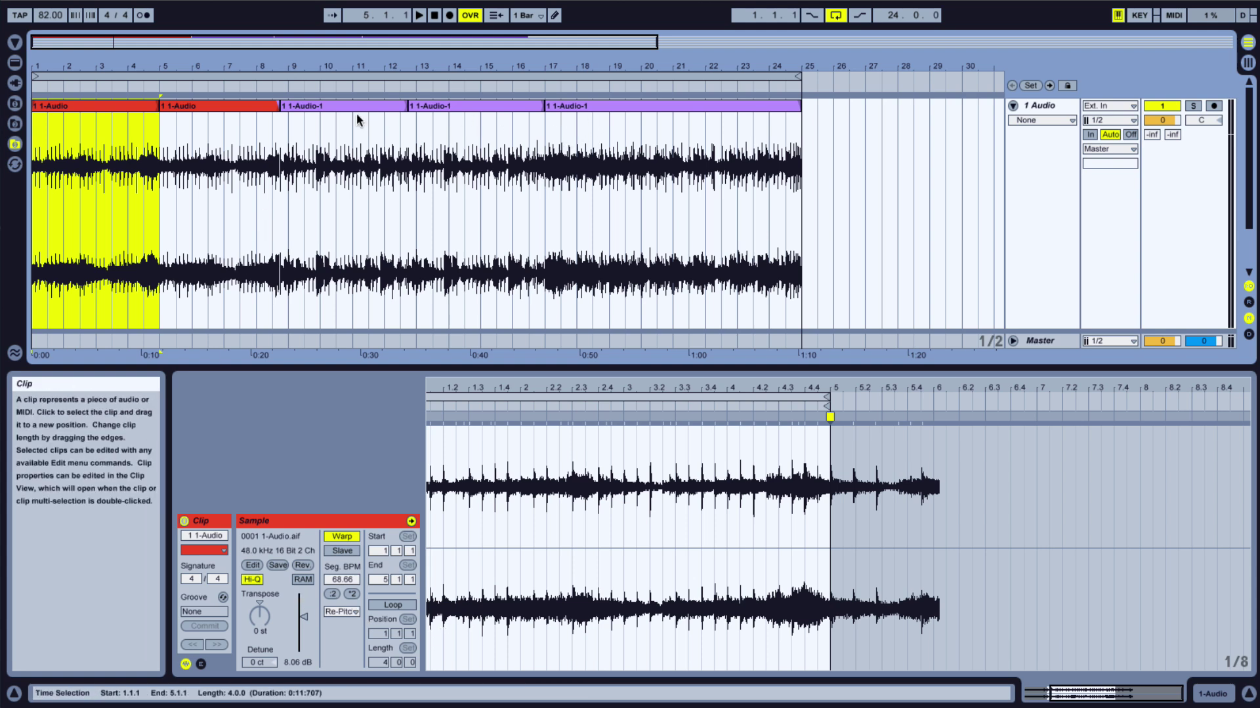
pyautogui.keyDown('shift'); pyautogui.click(656, 113); pyautogui.keyUp('shift')
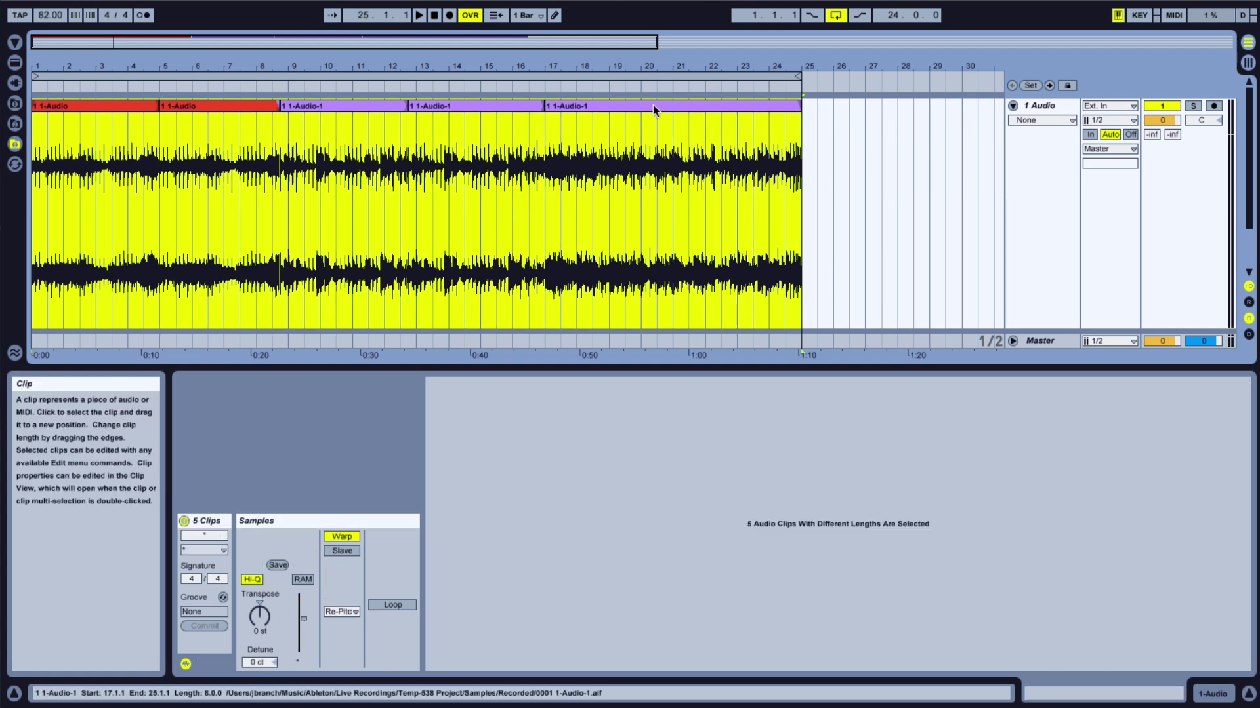
pyautogui.click(341, 612)
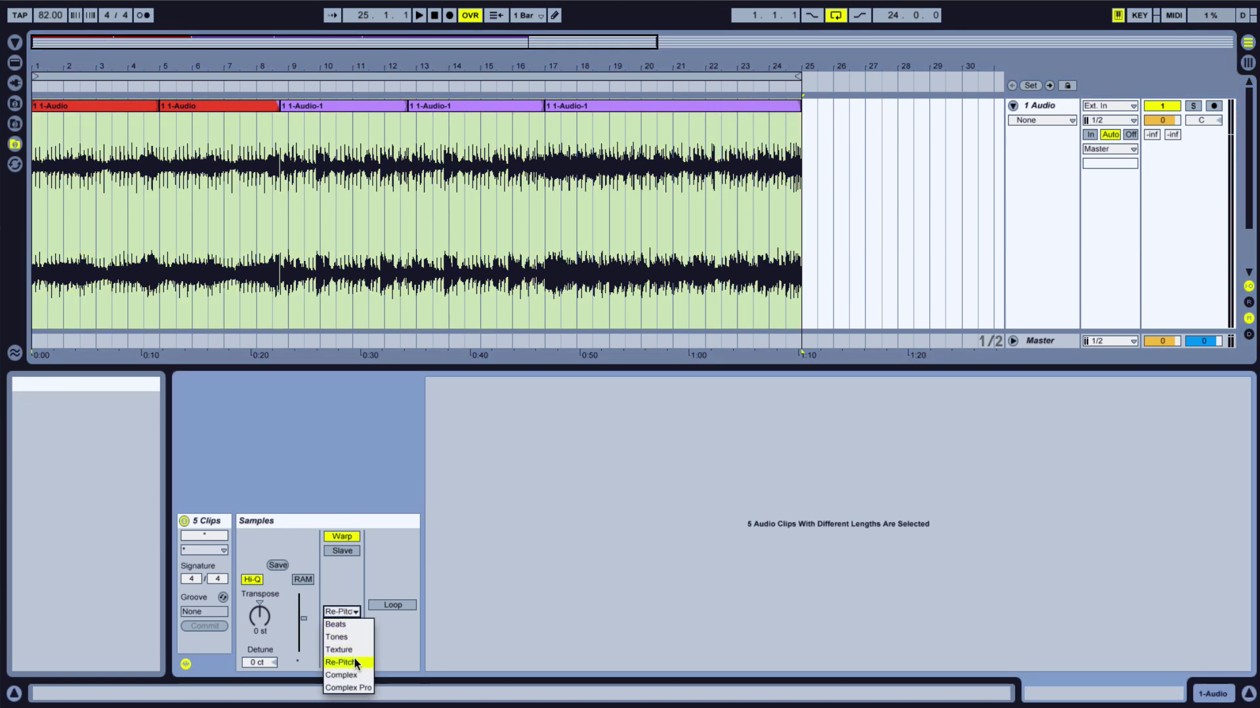
pyautogui.click(353, 675)
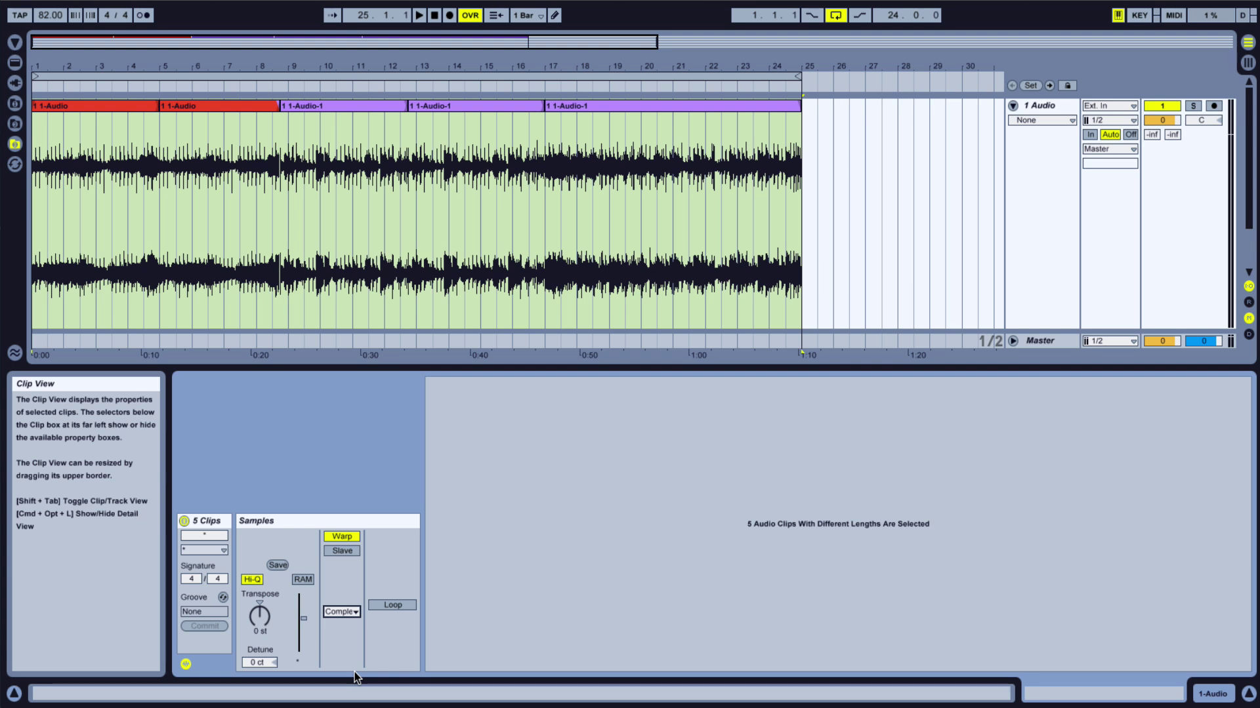
# Step: Play the arrangement from the start and again from 8.3.1 to hear the transition in Complex mode
pyautogui.press('space')
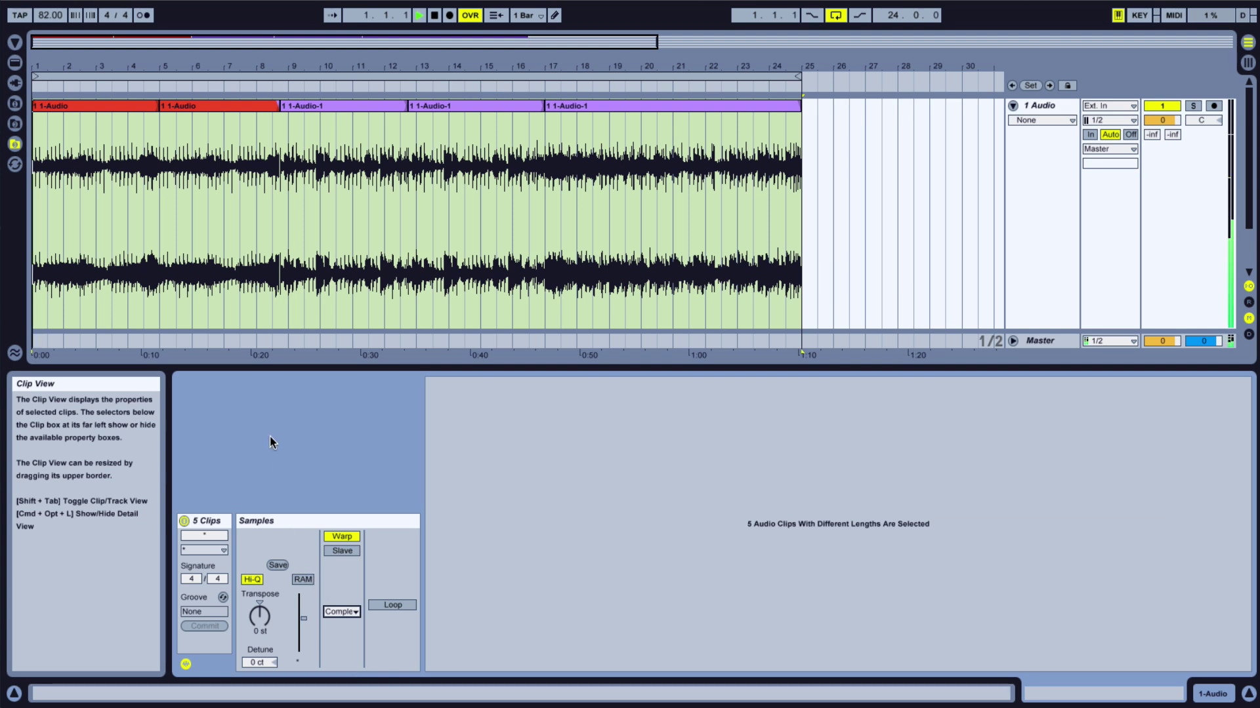
pyautogui.click(269, 174)
pyautogui.click(273, 176)
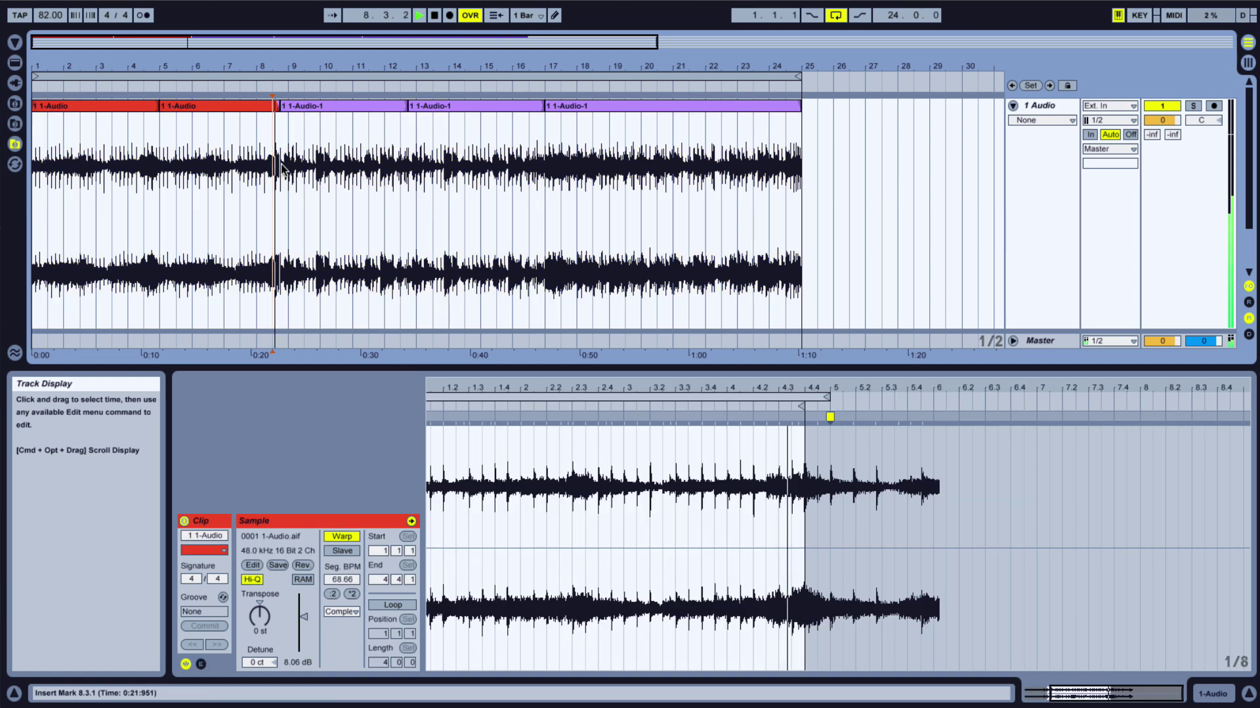
pyautogui.press('space')
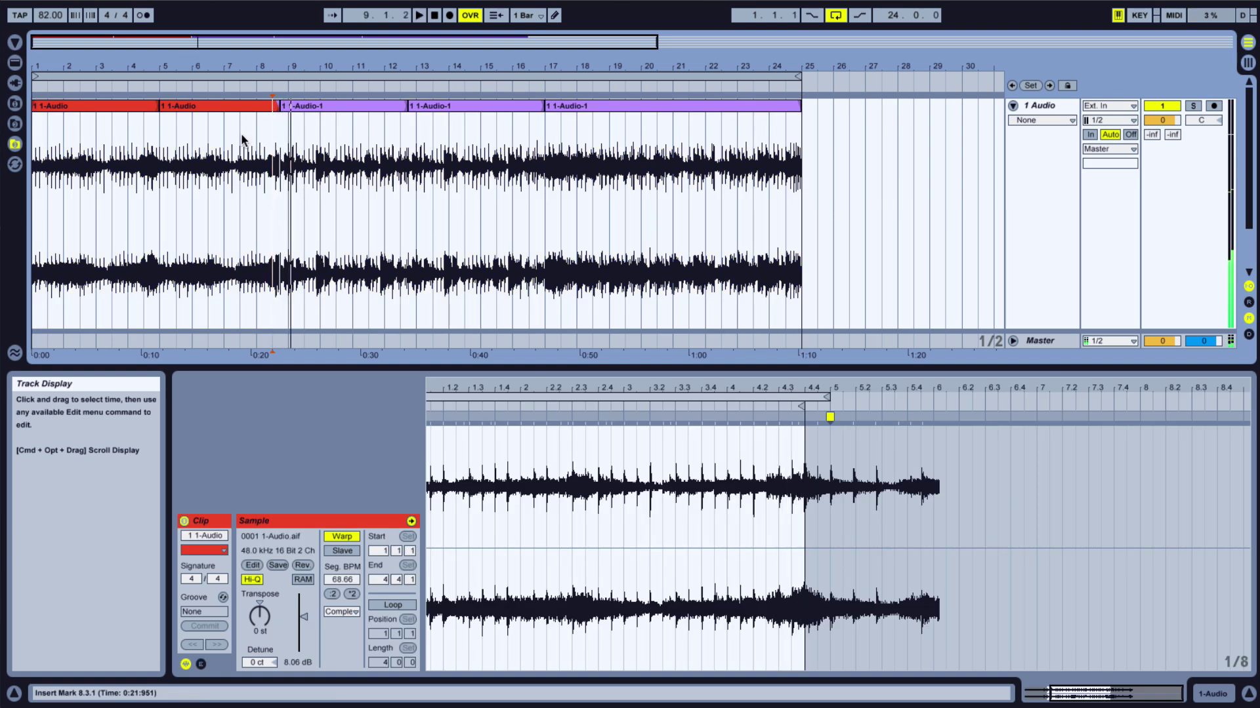
# Step: Transpose all five clips up by 4 semitones
pyautogui.click(115, 106)
pyautogui.keyDown('shift'); pyautogui.click(626, 113); pyautogui.keyUp('shift')
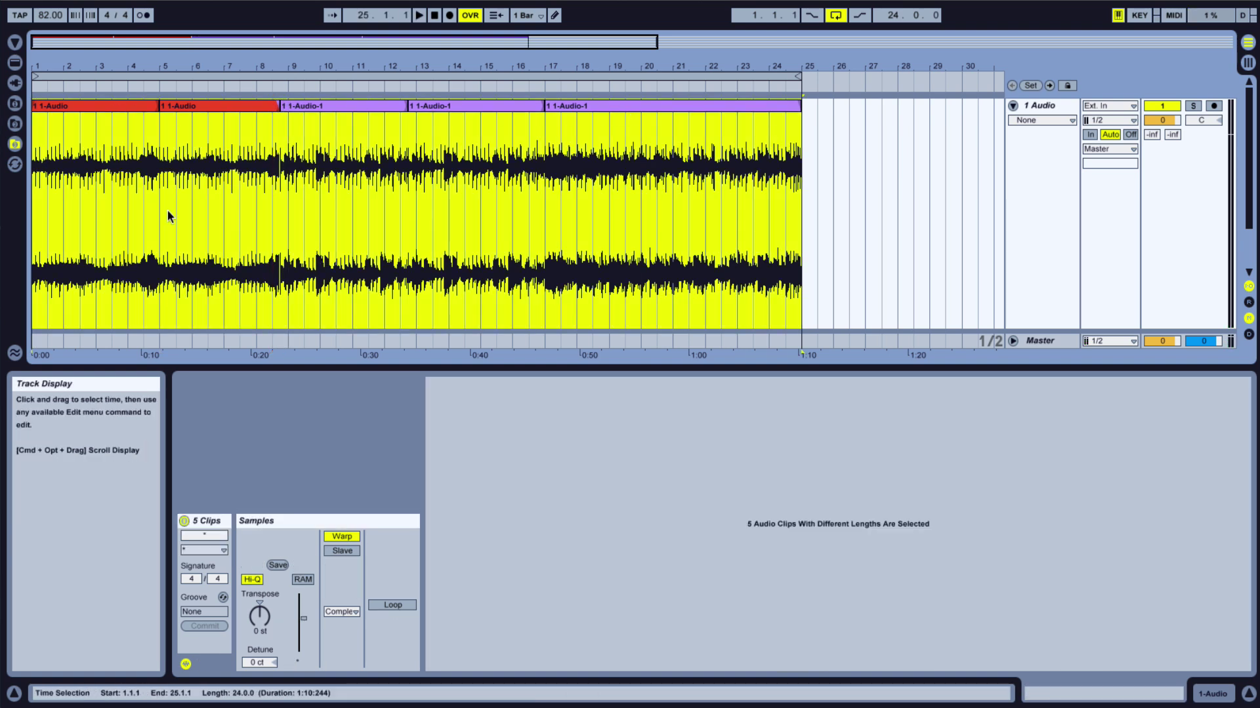
pyautogui.click(260, 620)
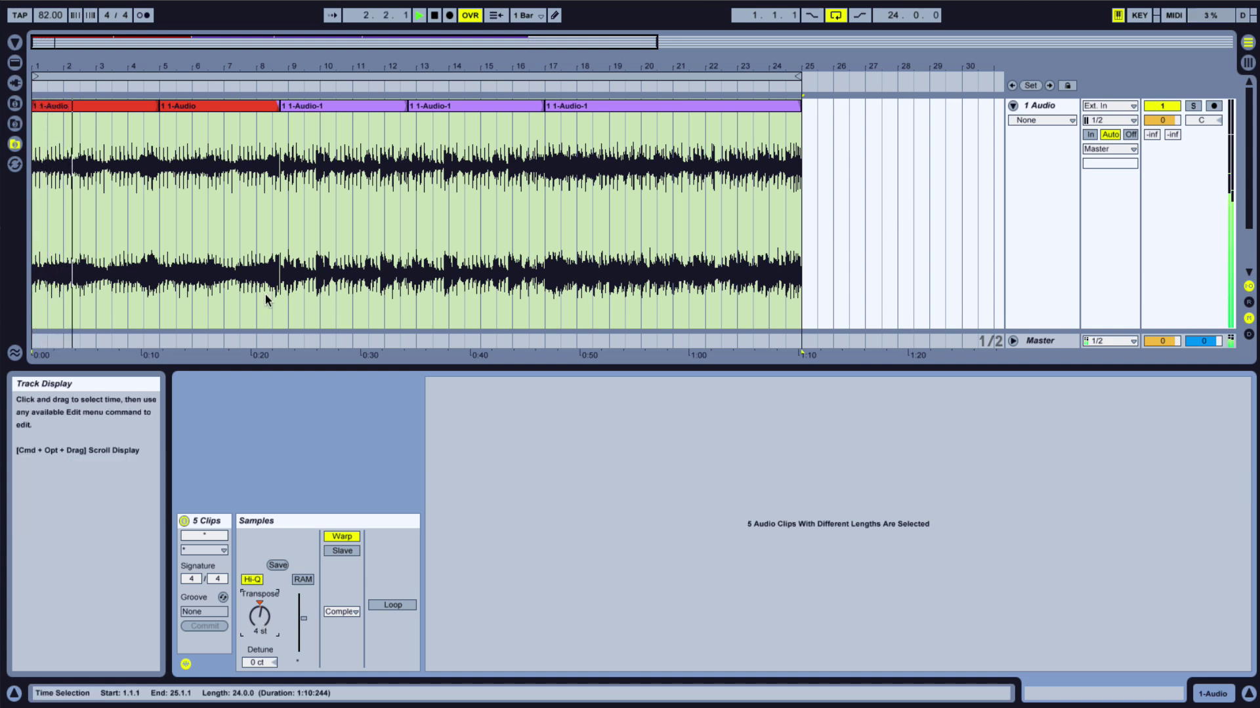
# Step: Play the transposed arrangement from 8.1.1, then stop and return to the song start
pyautogui.press('space')
pyautogui.click(254, 190)
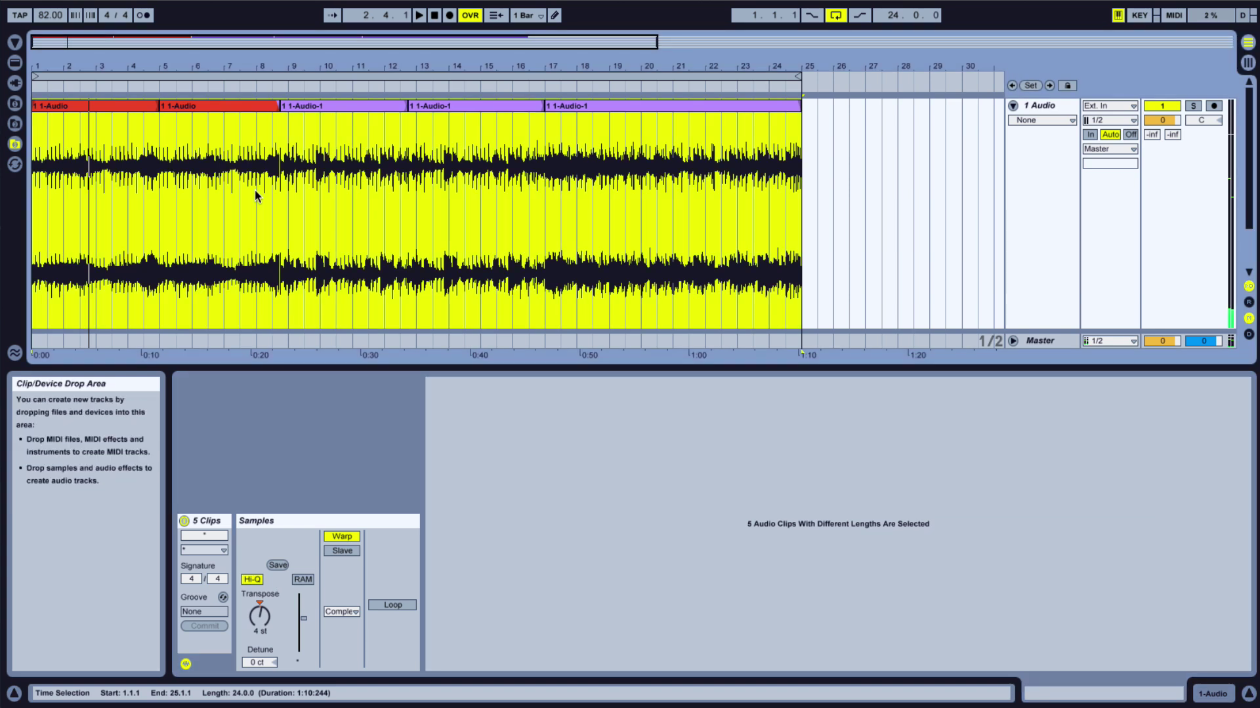
pyautogui.press('space')
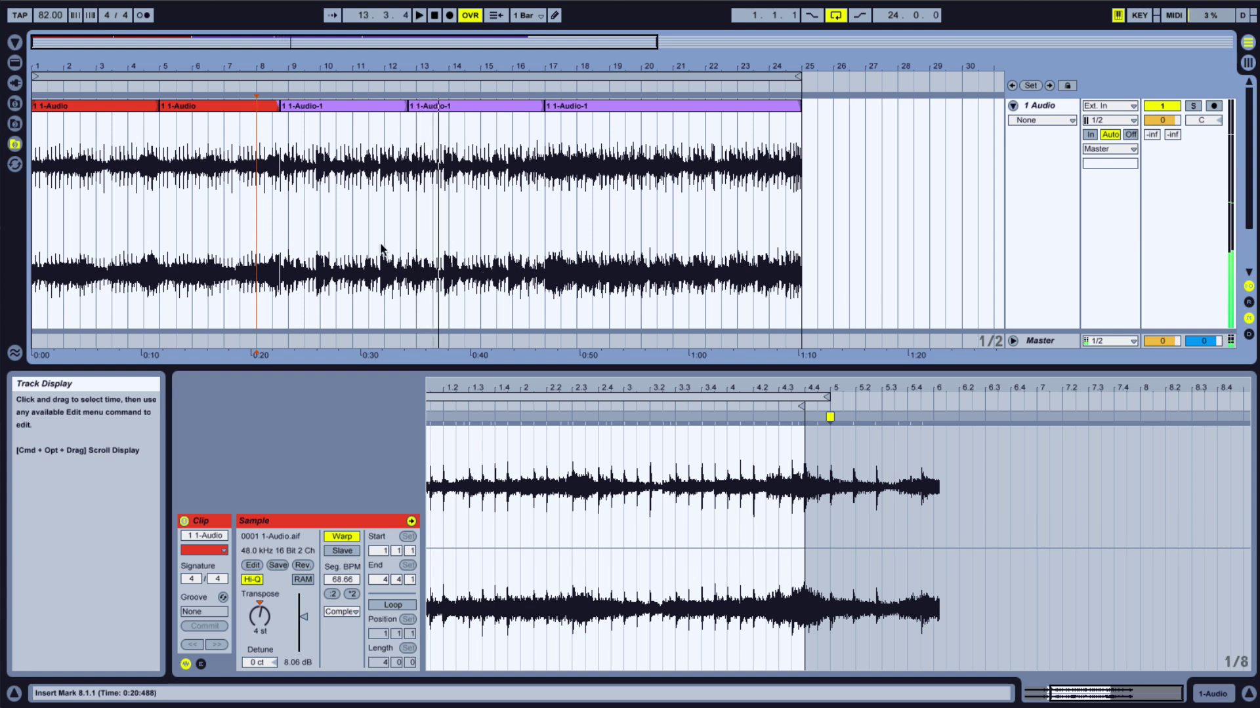
pyautogui.doubleClick(435, 16)
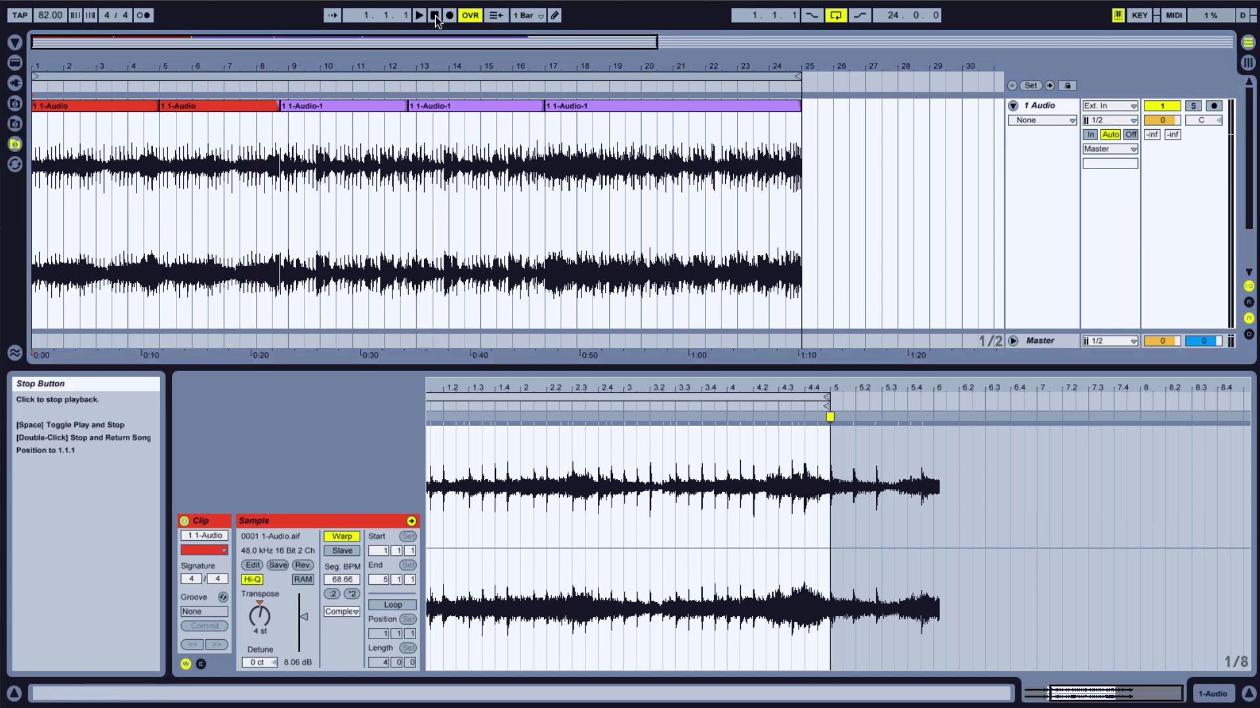